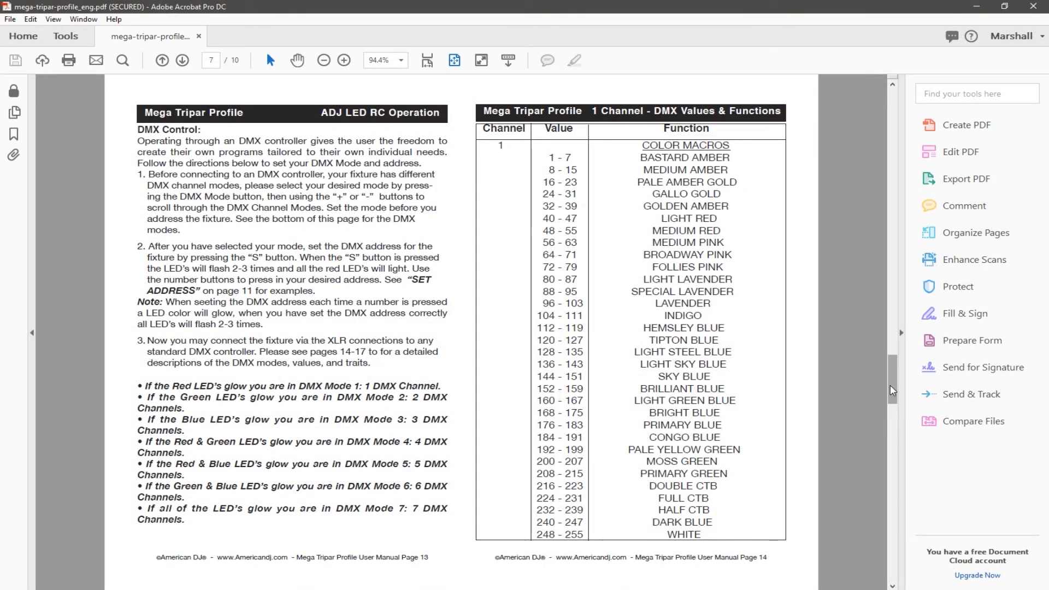
Look through the Mega Tripar Profile manual for its operating instructions, introduction, and DMX values and functions per channel mode.
drag(891, 383, 900, 290)
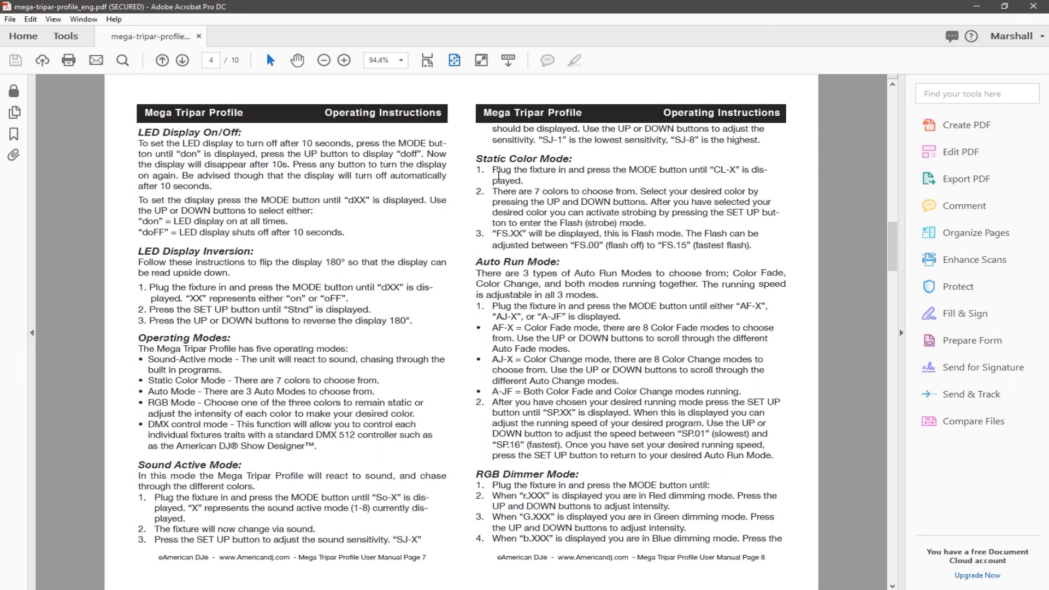
drag(891, 240, 882, 106)
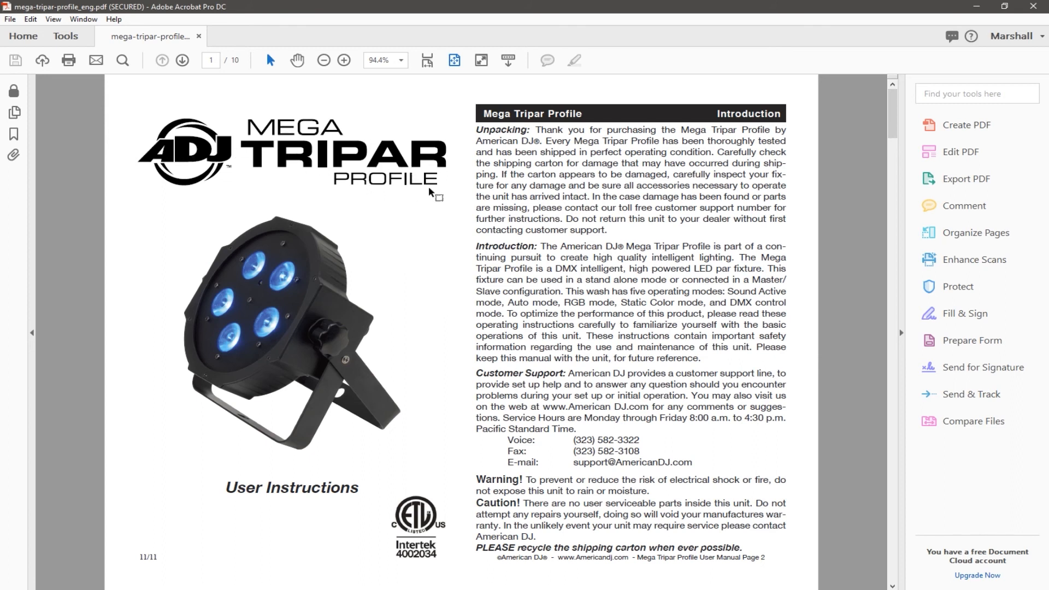
drag(892, 102, 879, 418)
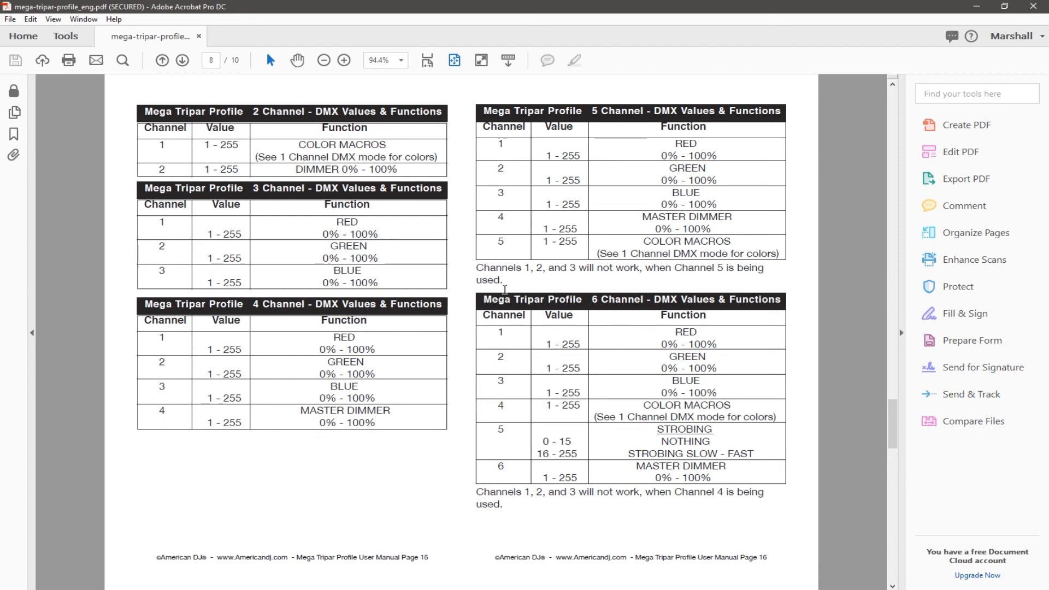
Switch to Director and start adding a DMX slave of the DMX Fixture type, opening the Device Browser.
click(975, 8)
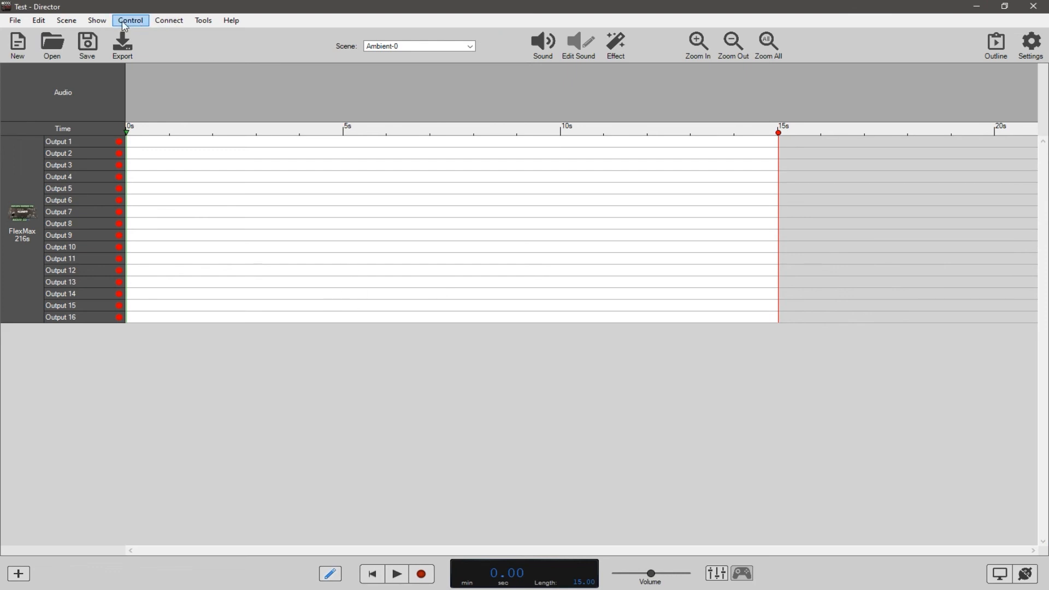
click(94, 21)
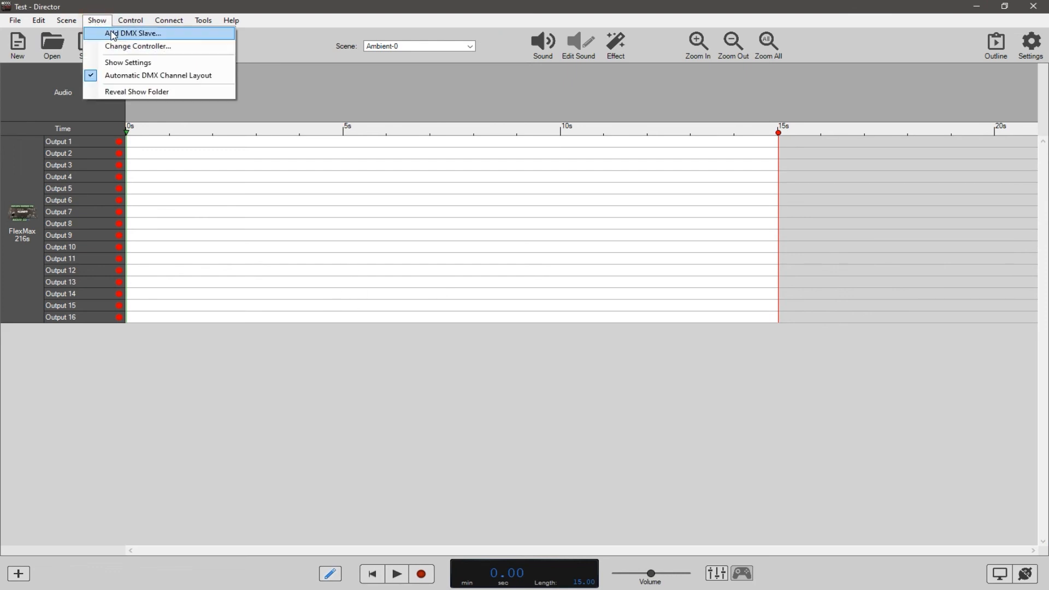
click(113, 35)
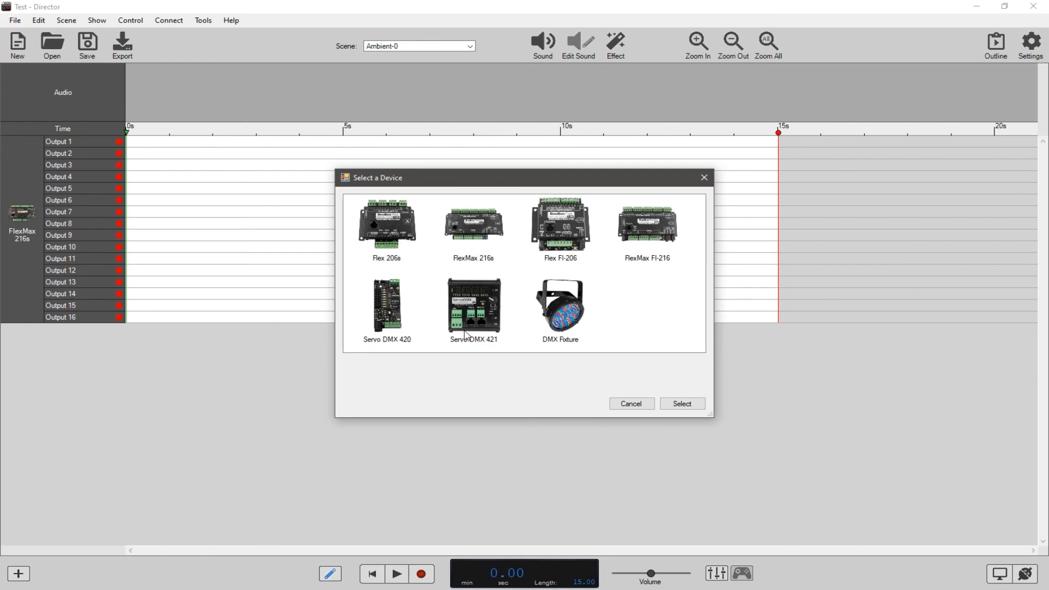
double_click(564, 319)
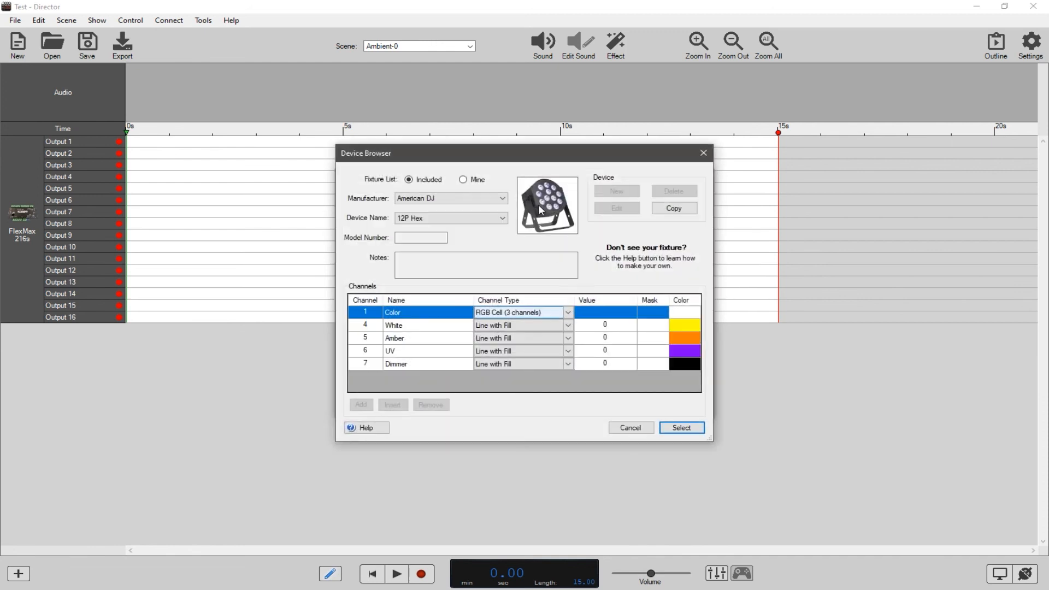
drag(507, 156, 502, 134)
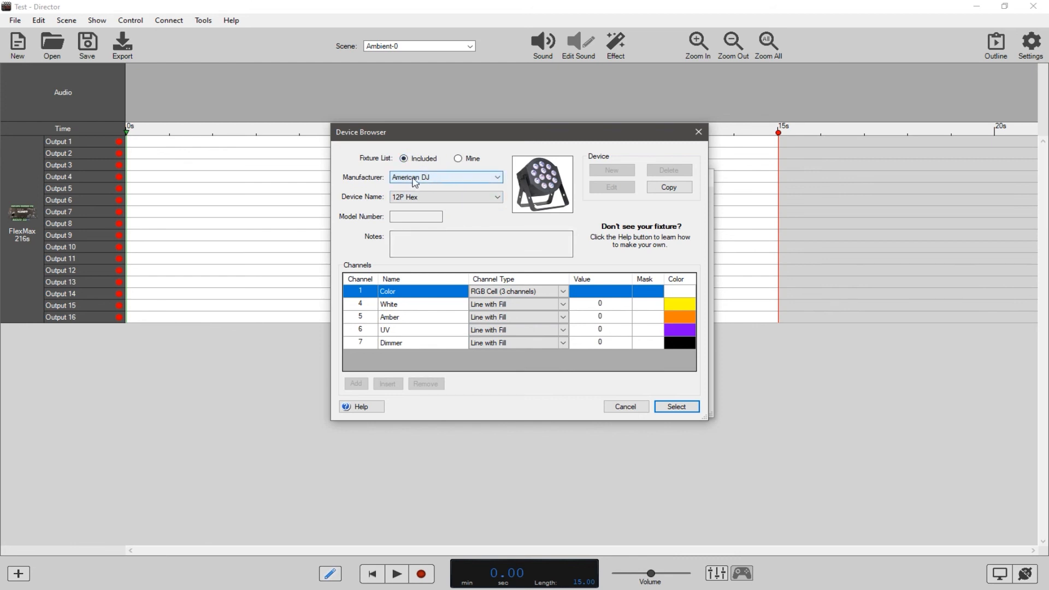
Check the included American DJ device names for the Mega Tripar Profile fixture.
click(437, 196)
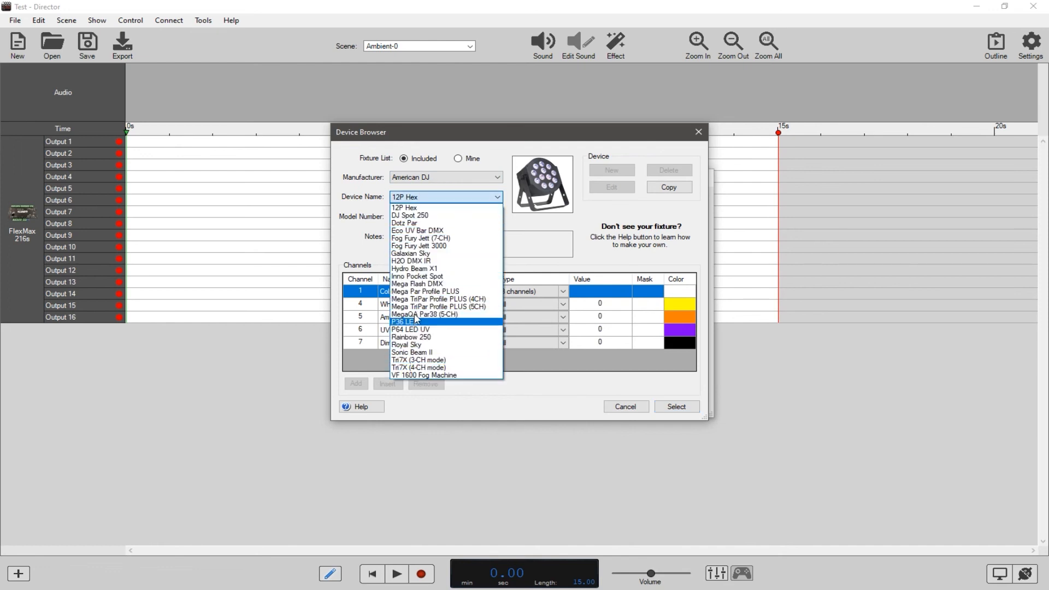
click(430, 198)
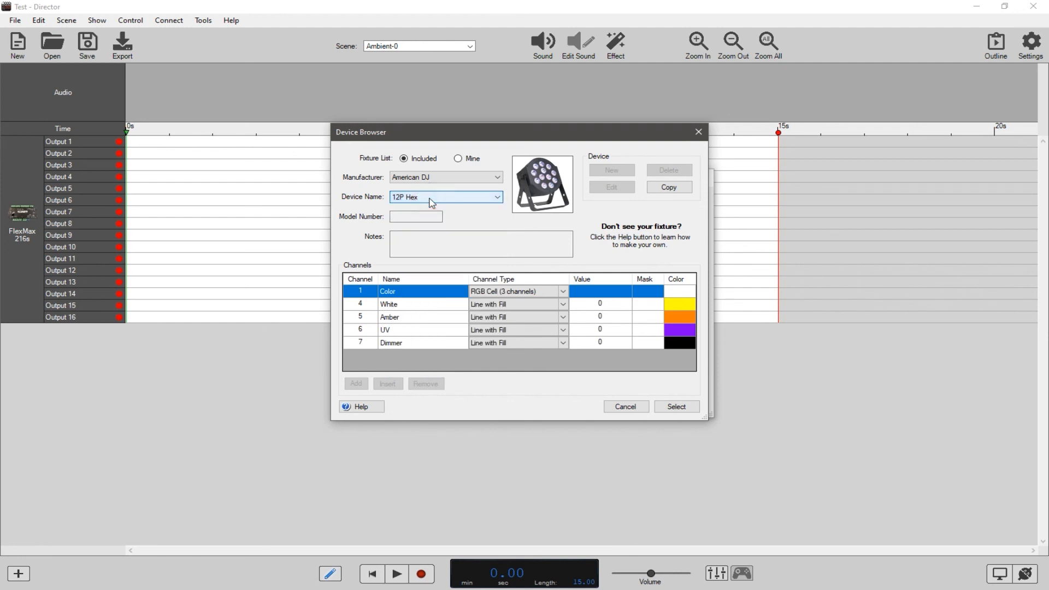
click(428, 198)
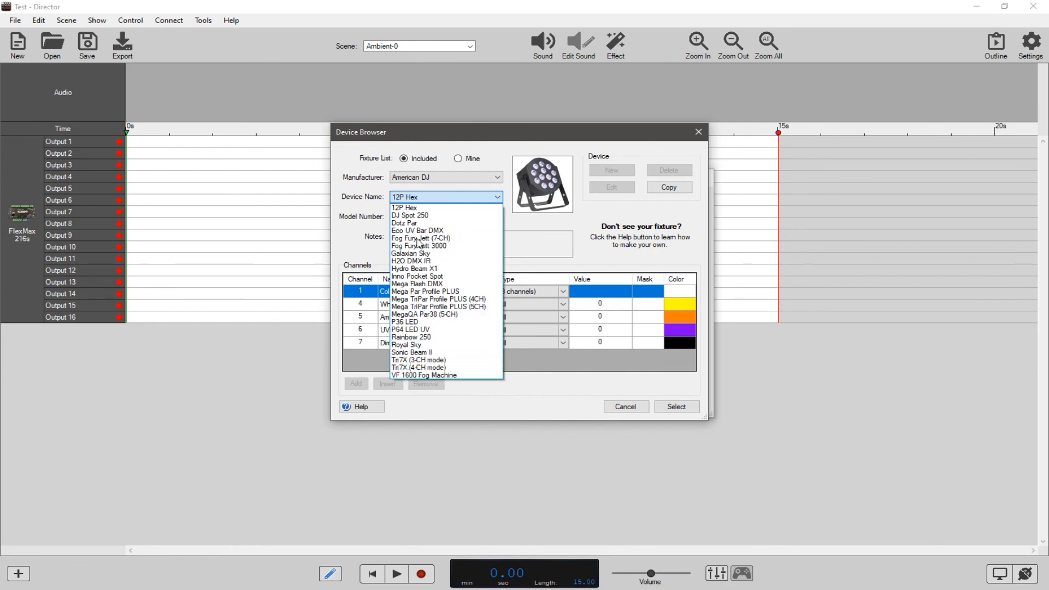
click(377, 249)
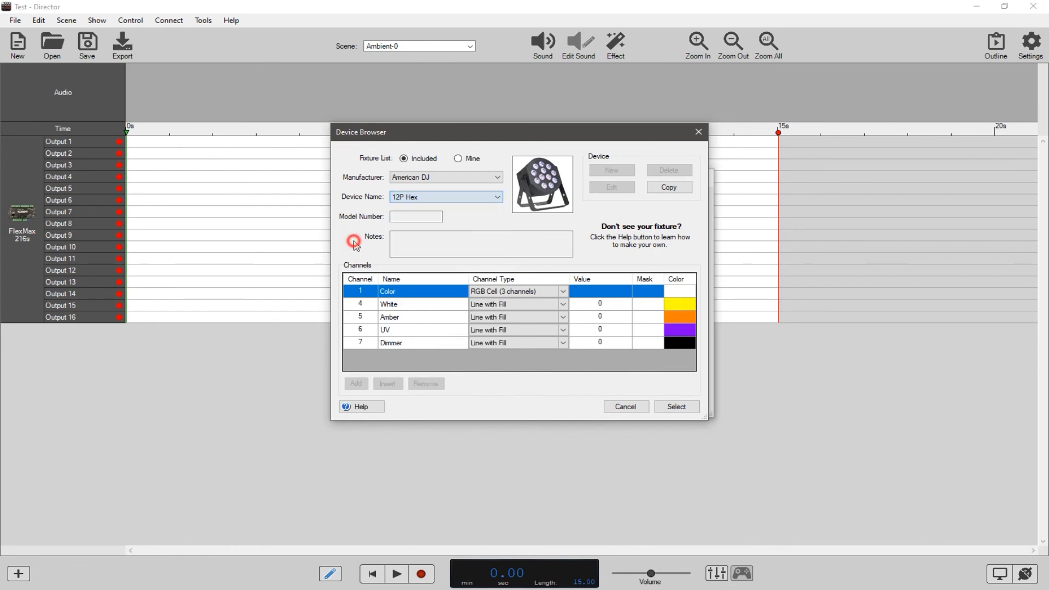
Choose FrightProps as the manufacturer and DMX Decoder 24ch Analog as the device.
click(448, 178)
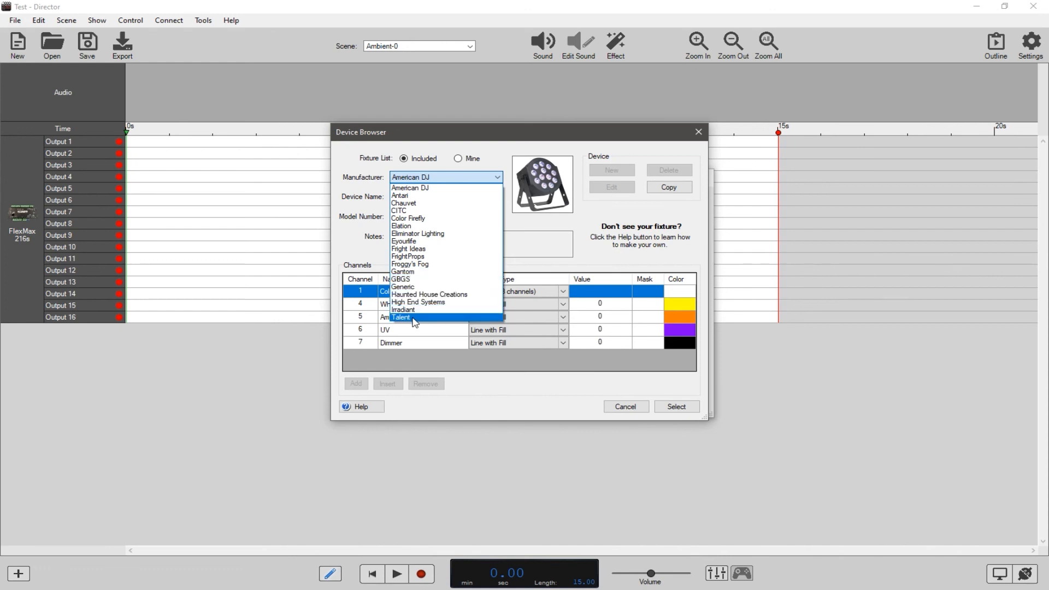
click(416, 256)
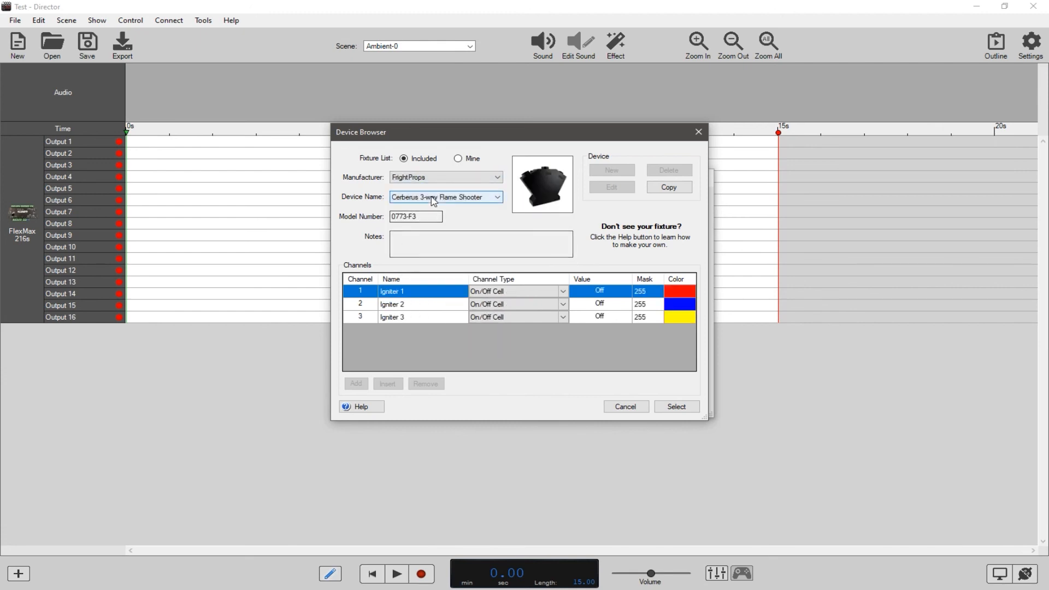
click(462, 199)
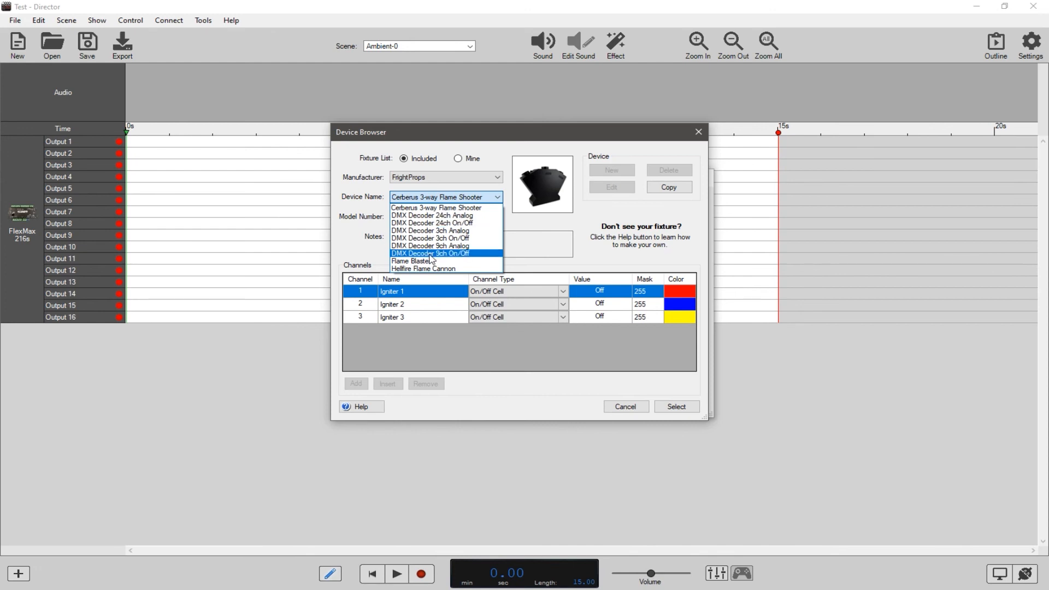
click(432, 215)
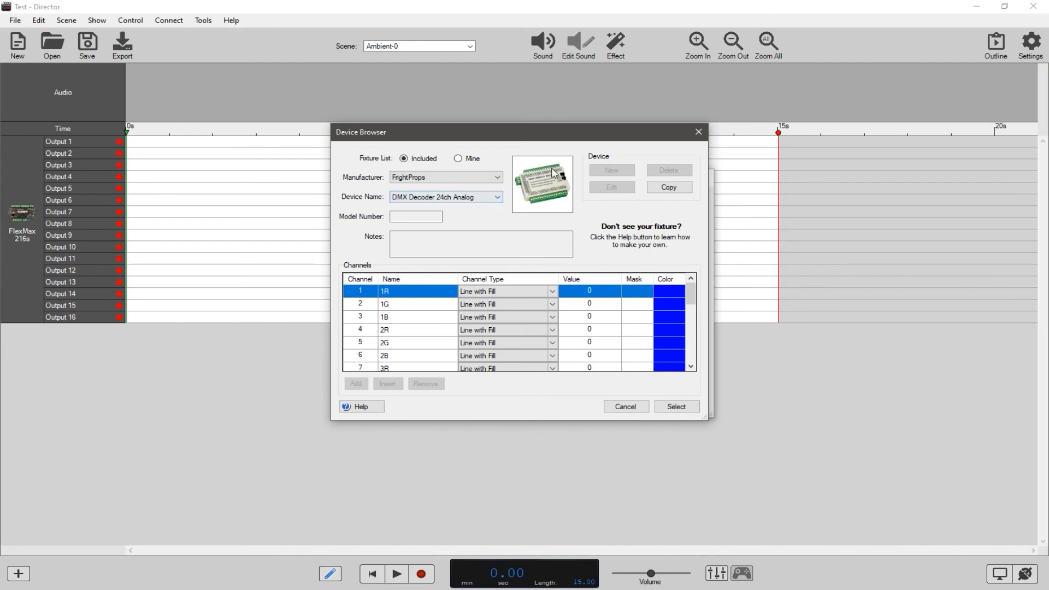
Set the manufacturer to American DJ and choose the Mega TriPar Profile PLUS (4CH) device.
click(499, 198)
click(499, 197)
click(496, 178)
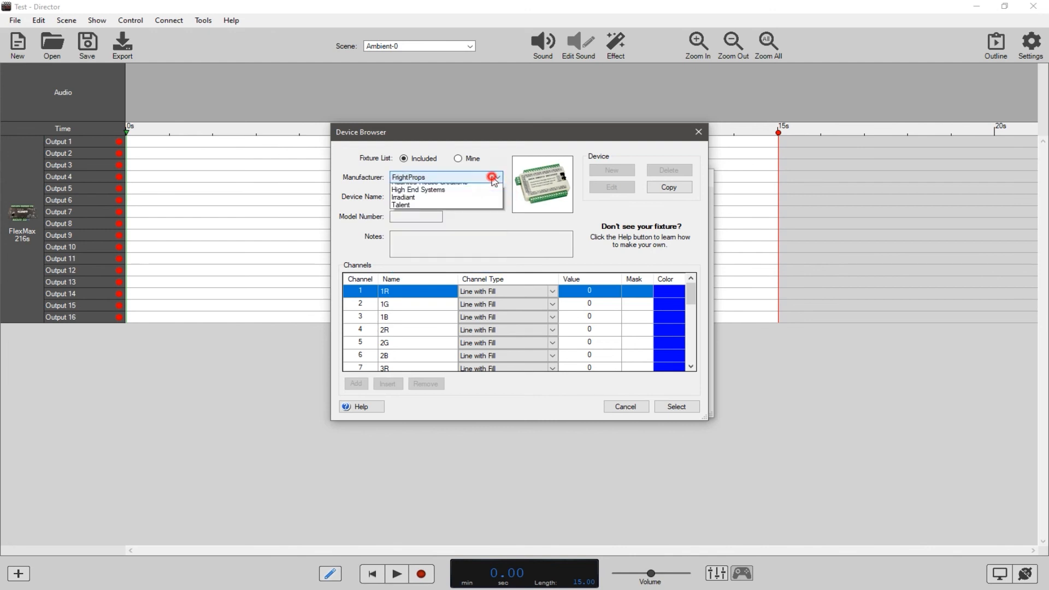
click(491, 187)
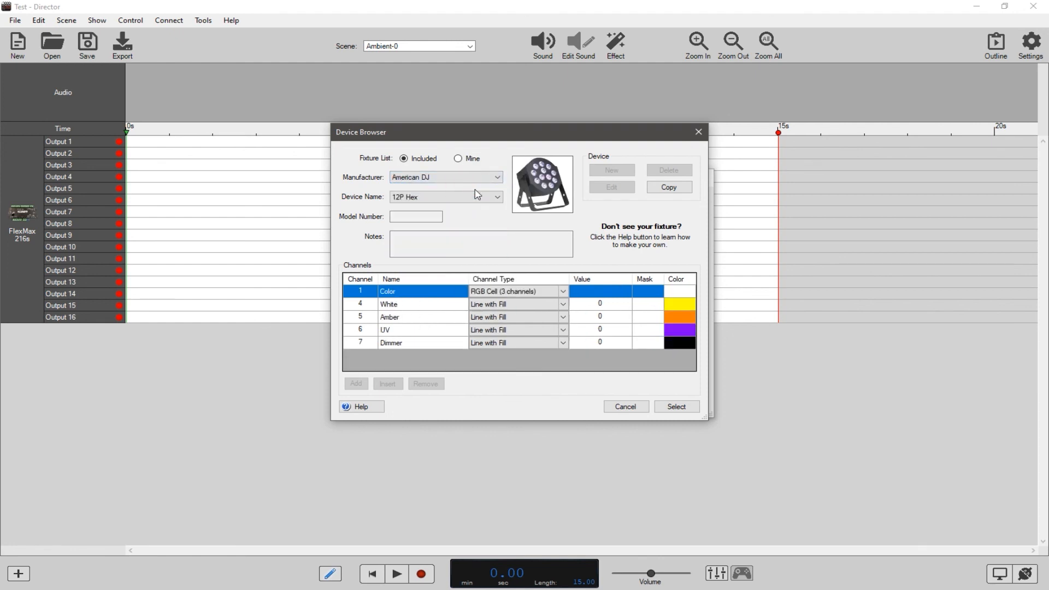
click(497, 200)
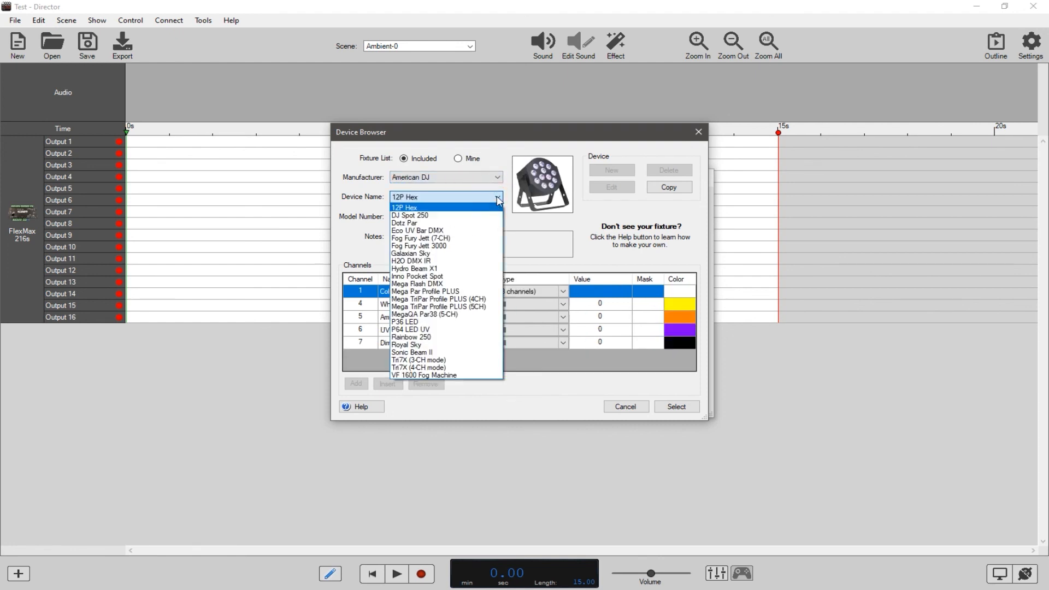
click(499, 199)
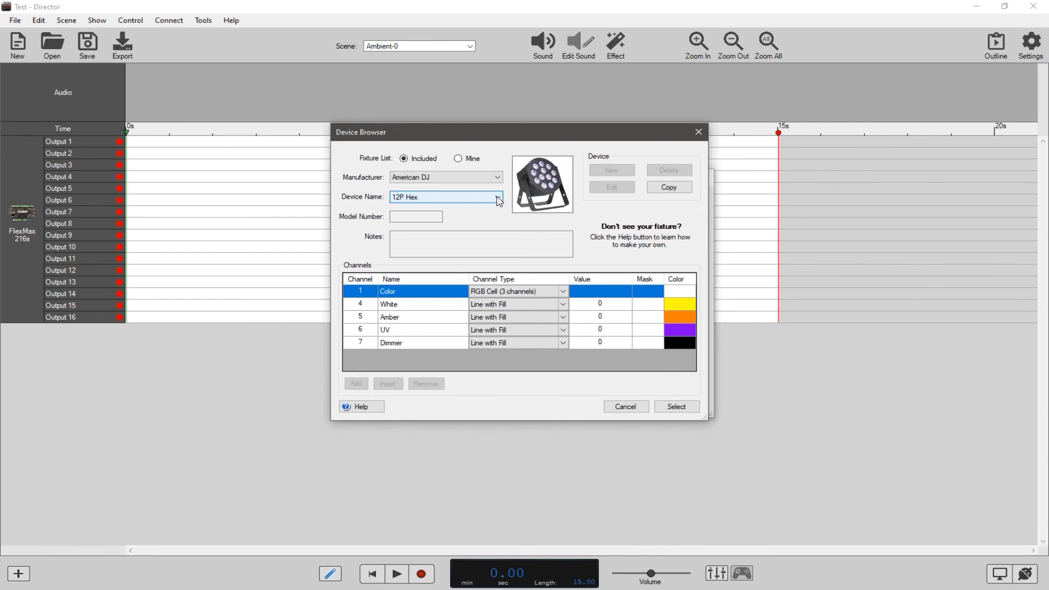
click(498, 200)
click(442, 305)
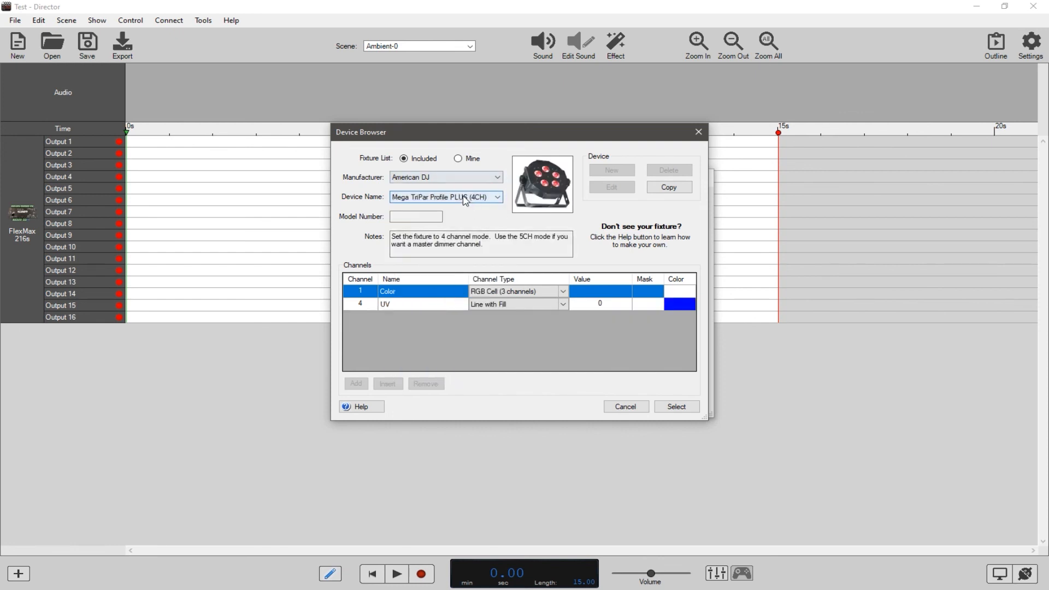
click(447, 198)
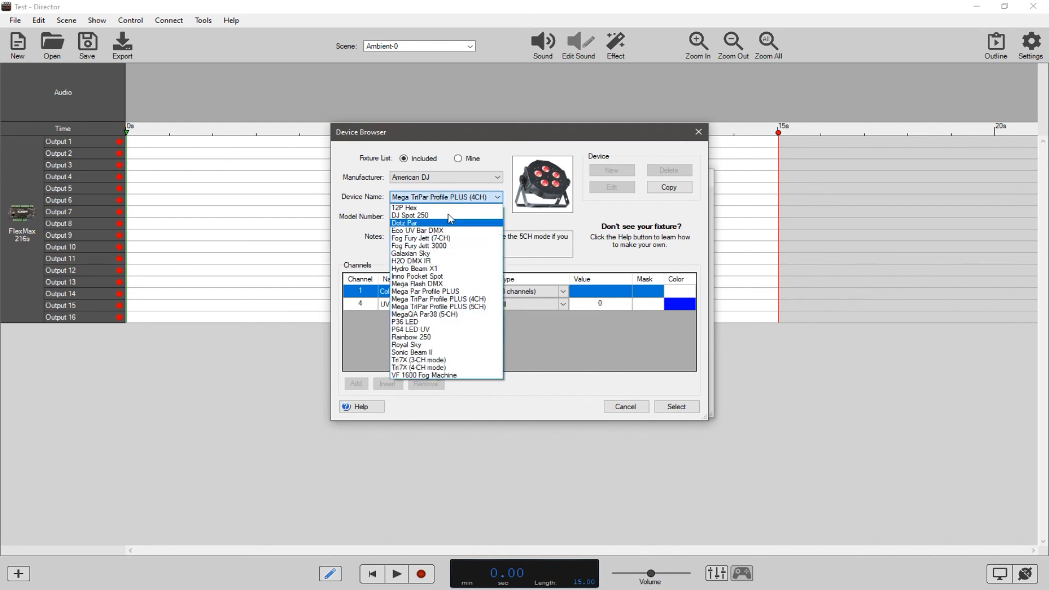
click(443, 198)
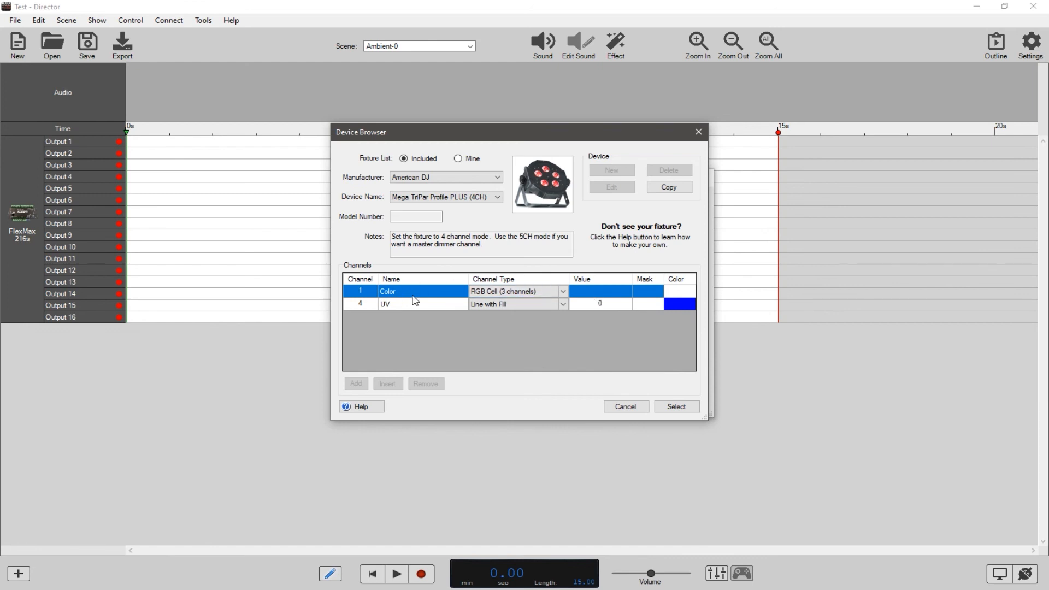
Open the Device Editor Help beside the Device Browser and read about device images, channels, names, and the Line with Fill and Line types.
click(362, 407)
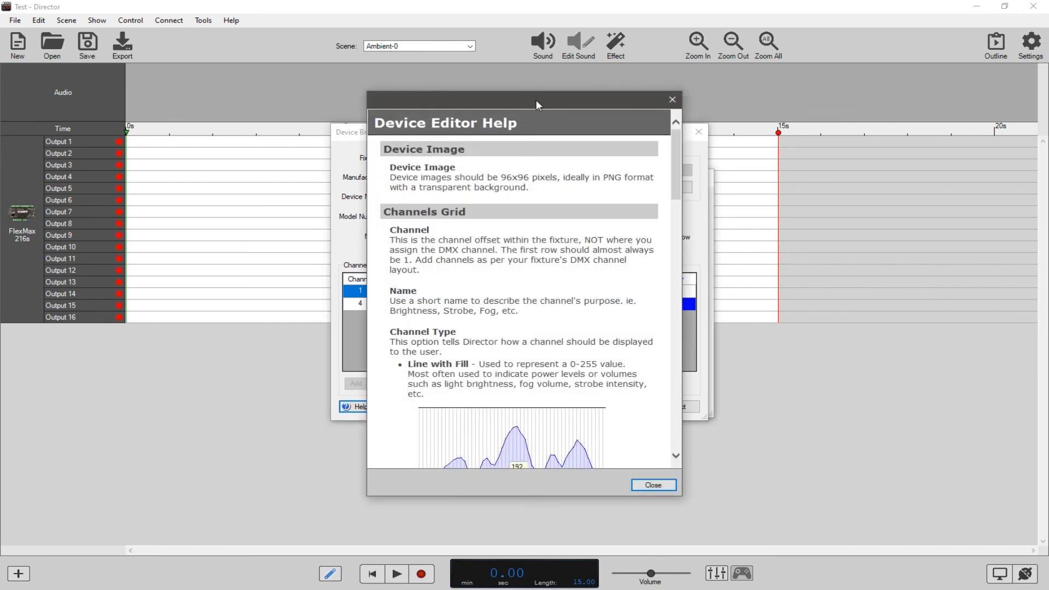
drag(535, 100, 853, 62)
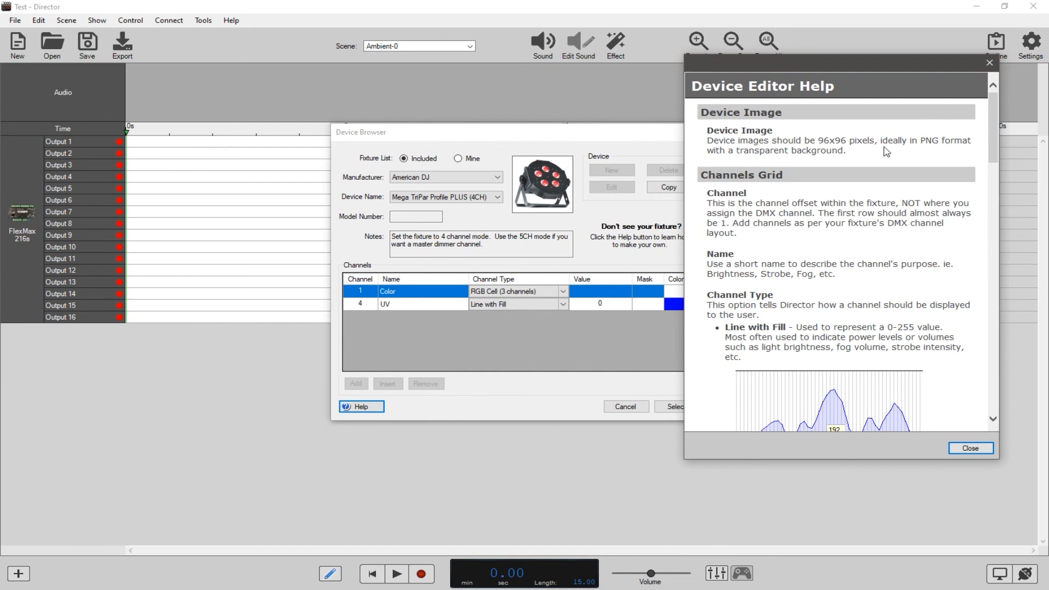
mouse_move(995, 114)
mouse_down()
mouse_move(995, 133)
mouse_move(993, 113)
mouse_up()
drag(992, 138, 994, 161)
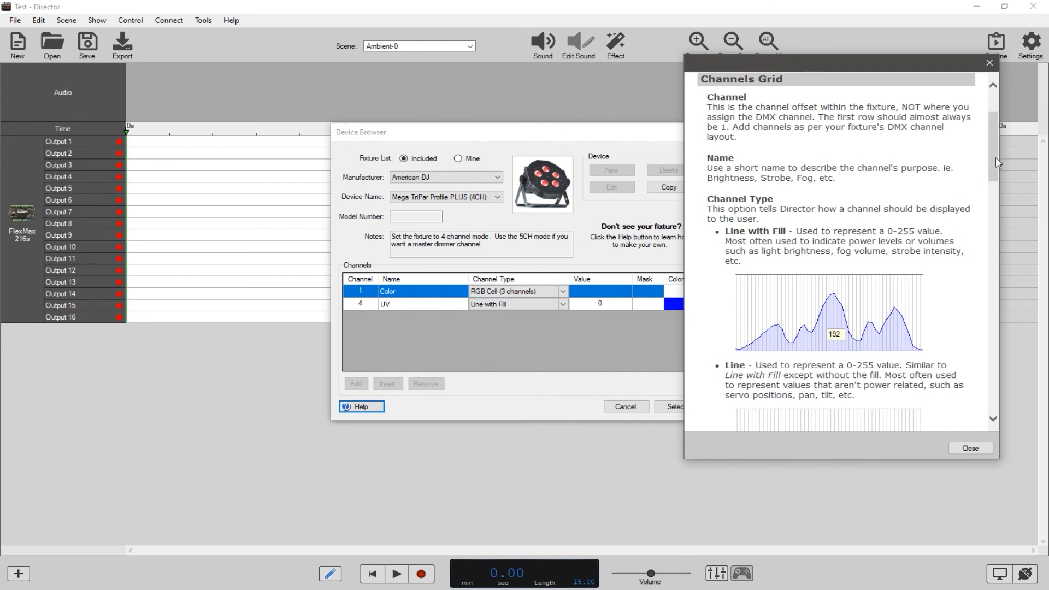
drag(995, 156, 991, 178)
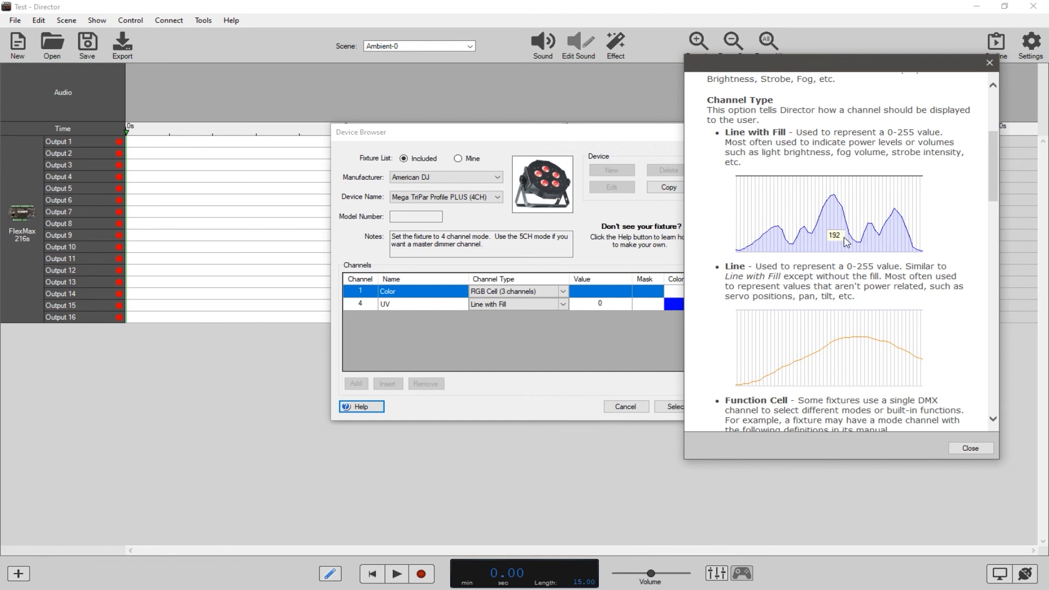
scroll(724, 301, down, 2)
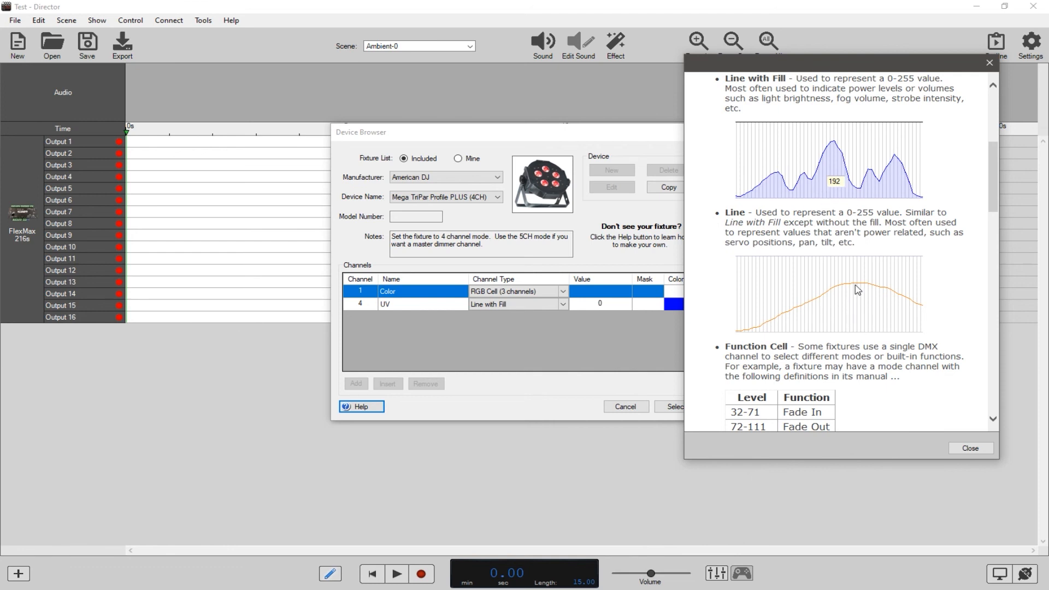
Examine the help explanations and examples for the Function Cell and Function Line channel types.
drag(990, 177, 992, 212)
scroll(794, 189, down, 1)
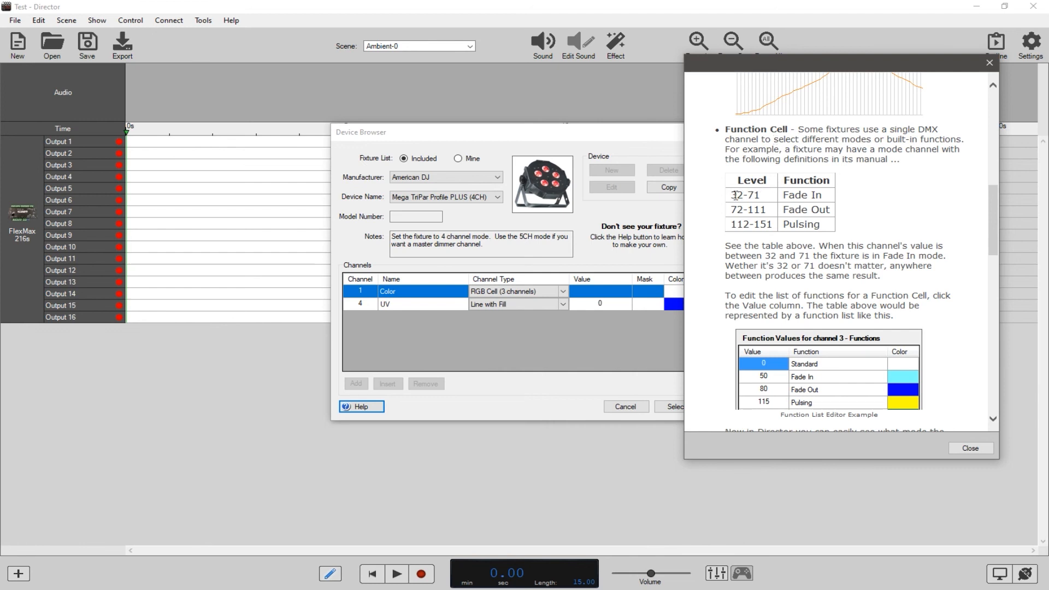
drag(732, 195, 761, 196)
click(762, 198)
scroll(823, 219, up, 3)
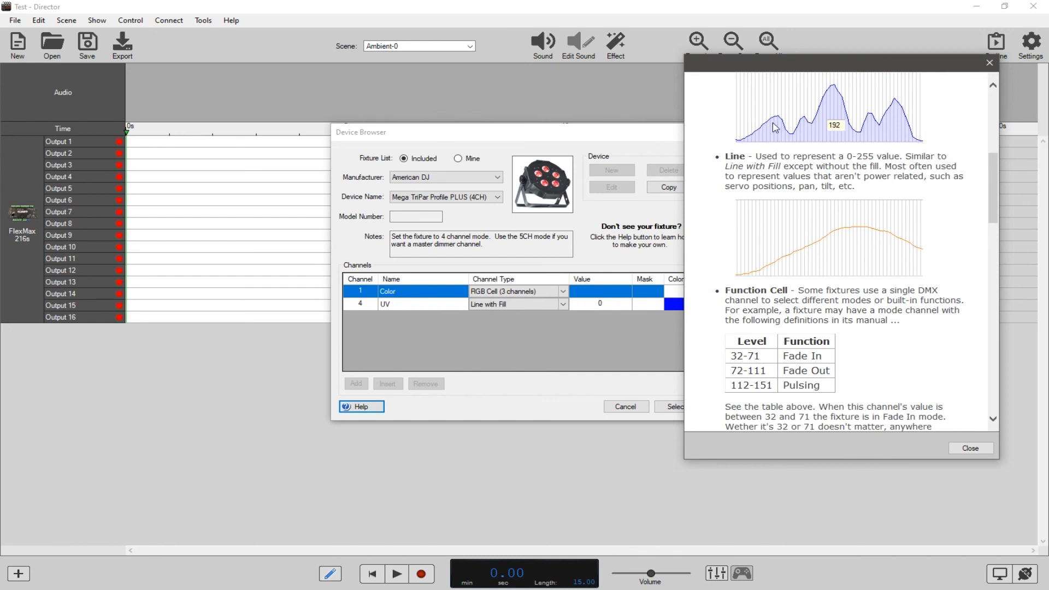
scroll(759, 203, down, 1)
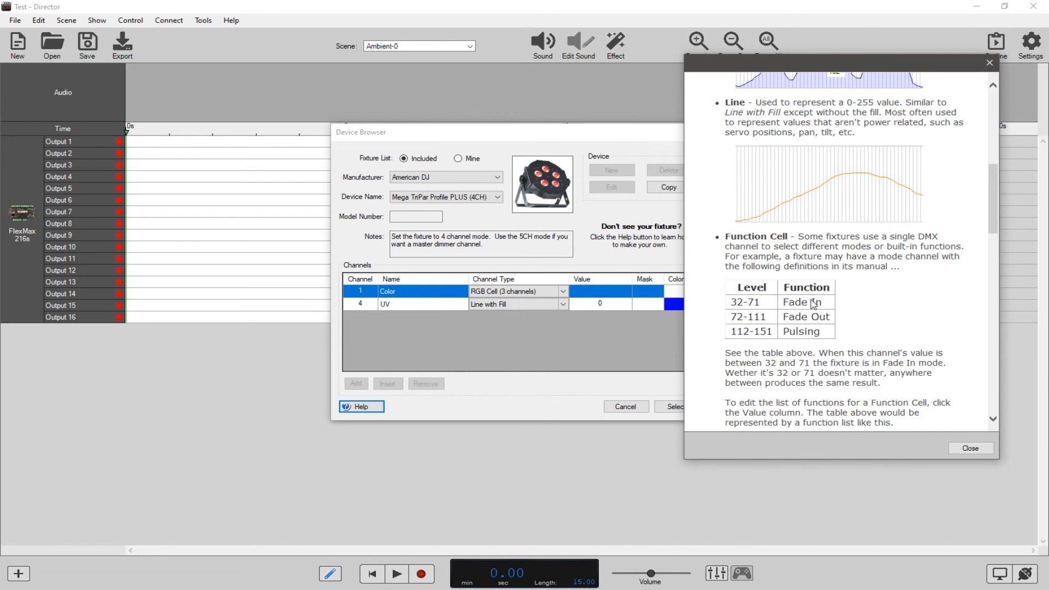
scroll(813, 305, down, 4)
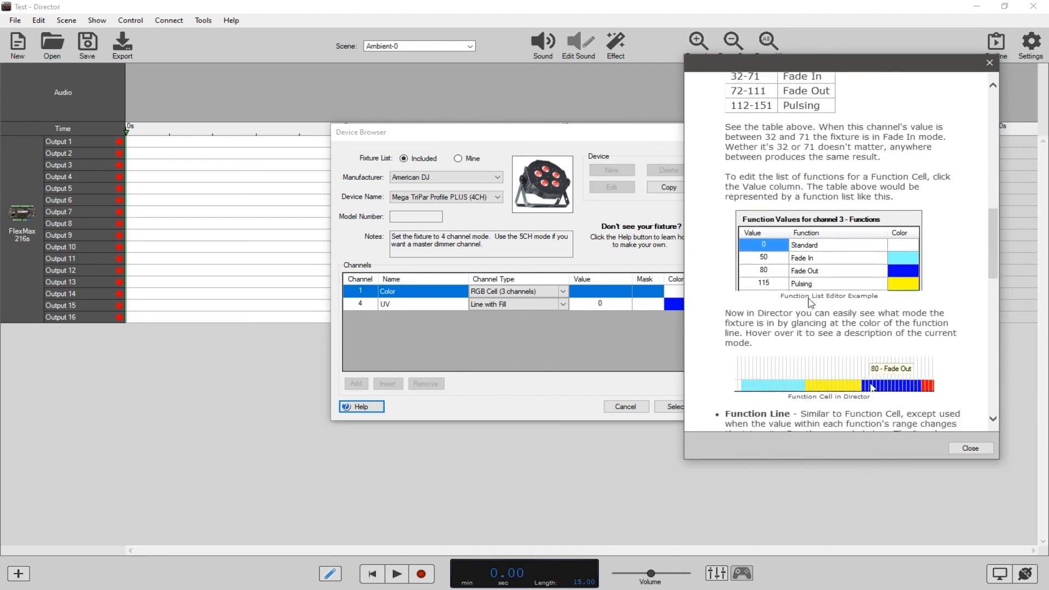
scroll(810, 303, down, 1)
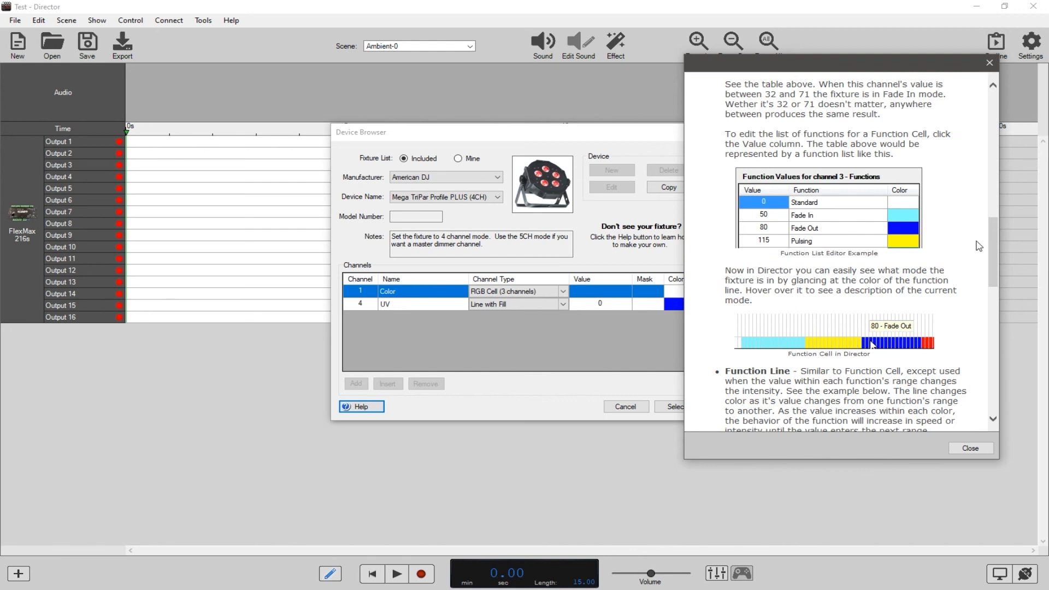
drag(995, 240, 988, 280)
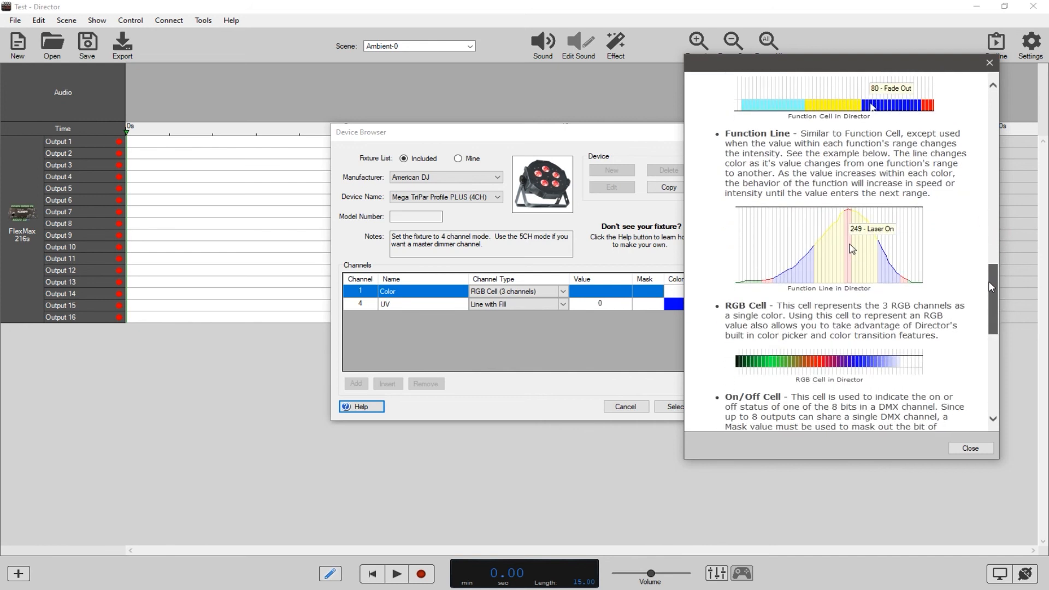
scroll(833, 263, up, 3)
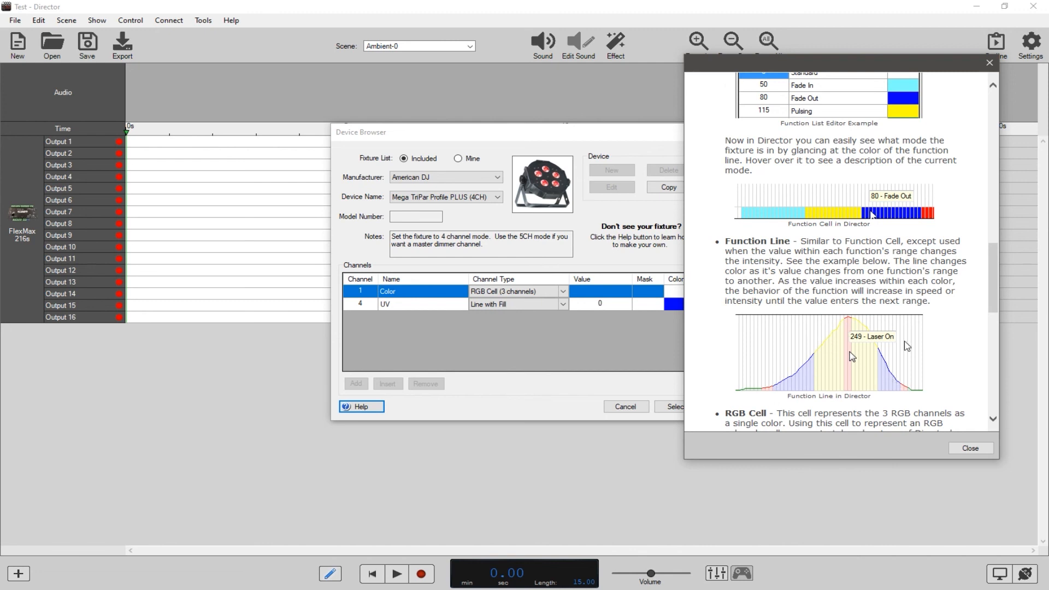
Read the help explanations and examples for the RGB Cell and On/Off Cell channel types.
drag(995, 265, 993, 305)
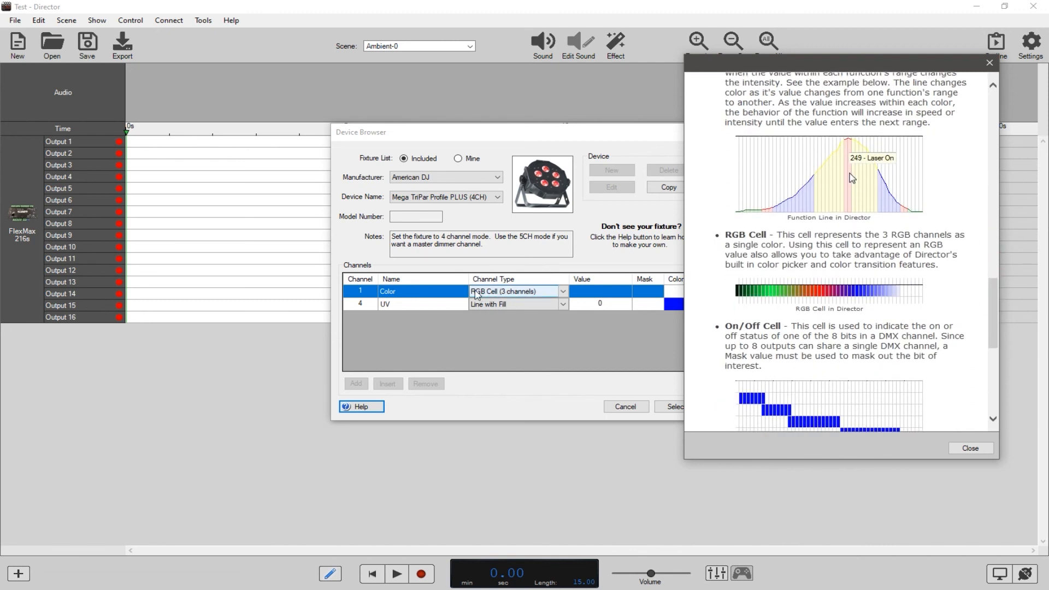
scroll(780, 286, down, 3)
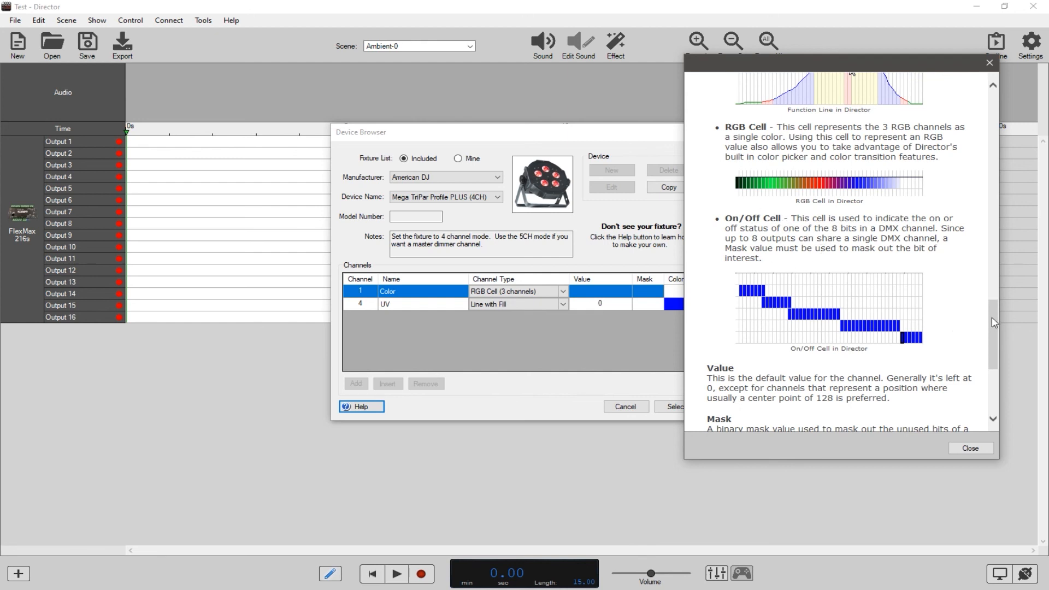
drag(992, 323, 993, 297)
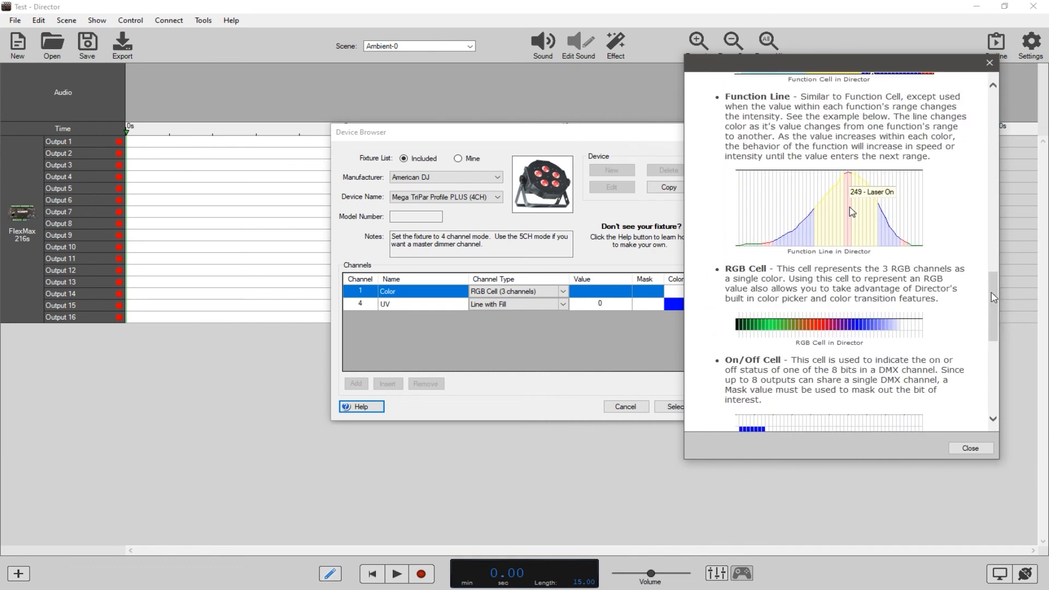
Close the Device Editor Help and add the selected Mega TriPar Profile PLUS (4CH) fixture to the show.
click(968, 451)
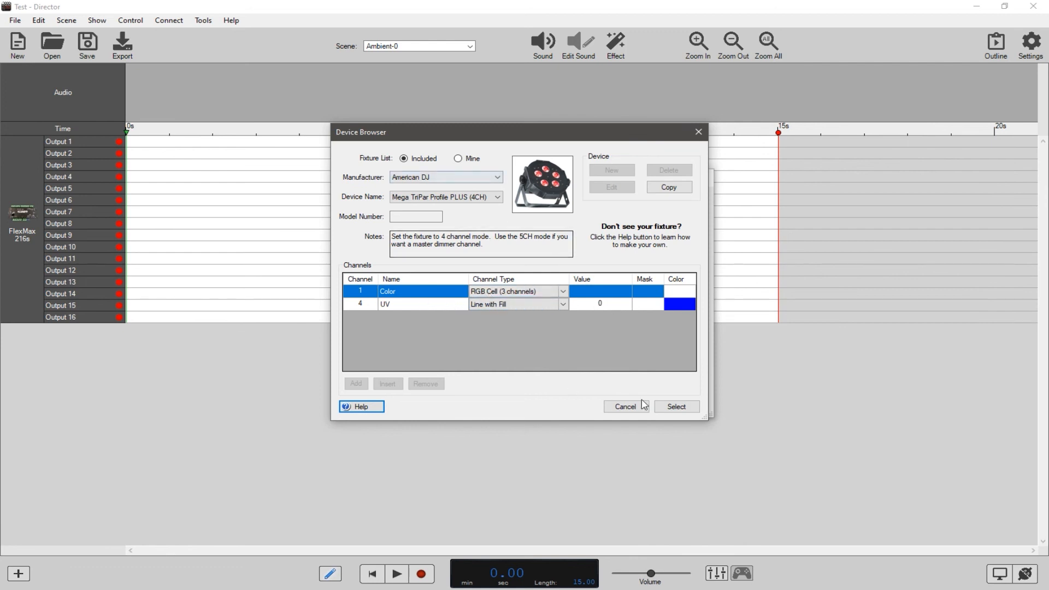
click(678, 407)
click(682, 404)
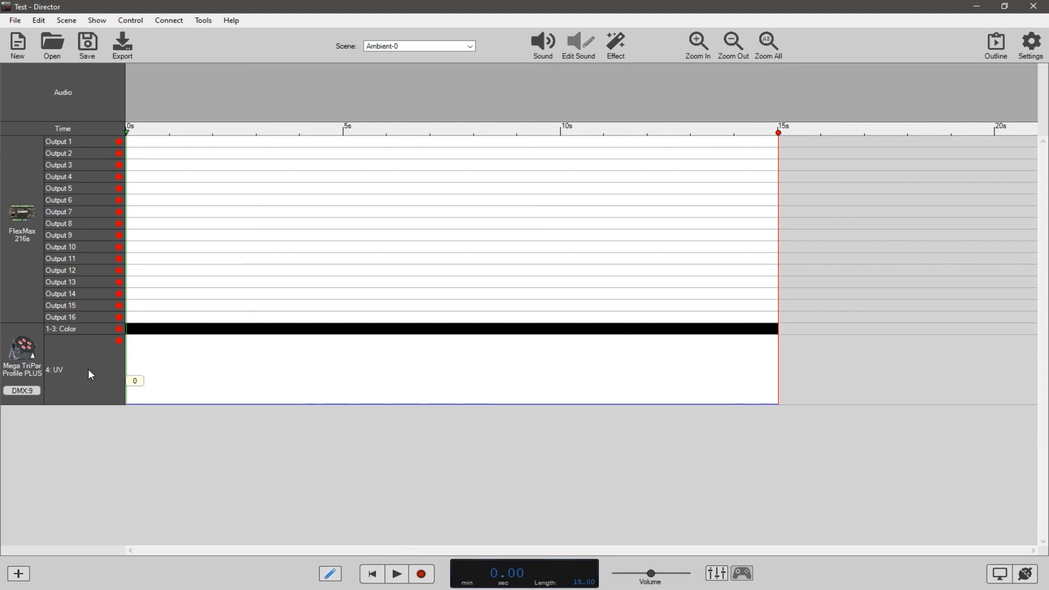
Draw a UV intensity curve that peaks and returns to zero at about 8.9 s, and straighten its fall from 3.90 s with a Transition.
mouse_move(129, 404)
mouse_down()
mouse_move(286, 335)
mouse_move(421, 367)
mouse_move(522, 414)
mouse_up()
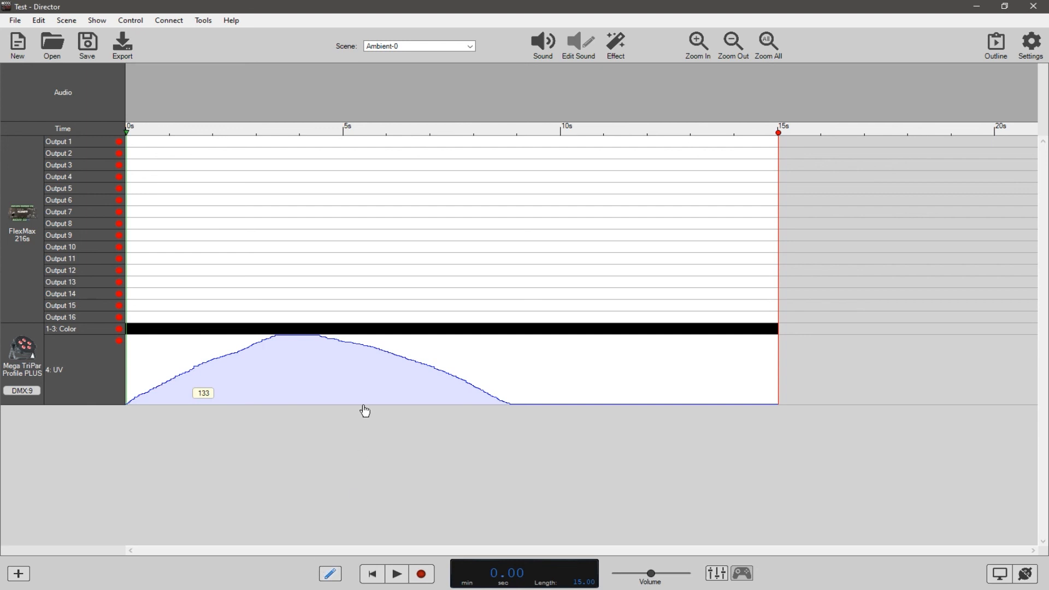
drag(514, 383, 309, 377)
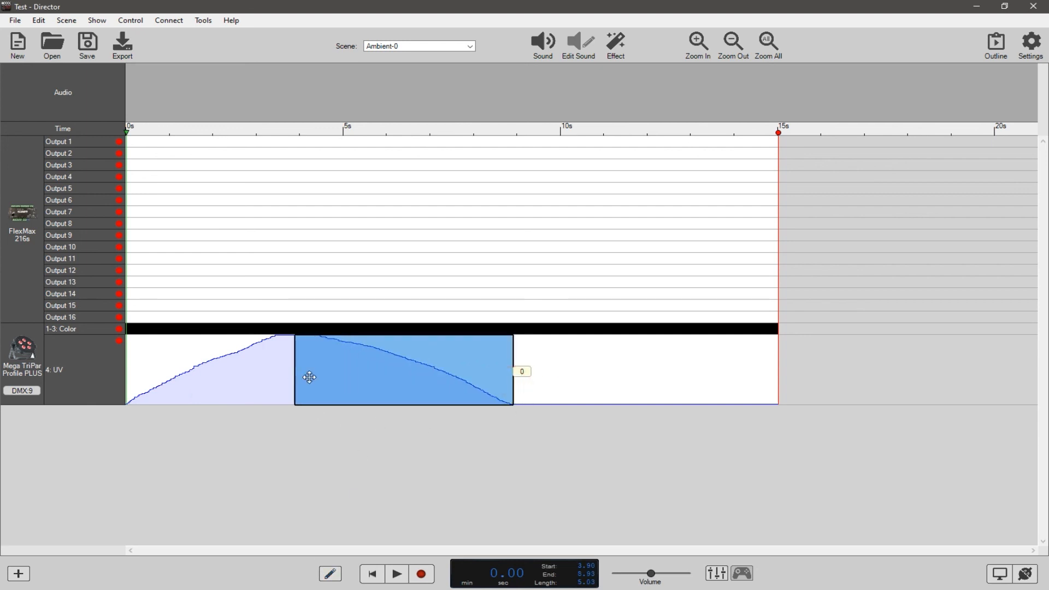
right_click(390, 371)
click(407, 390)
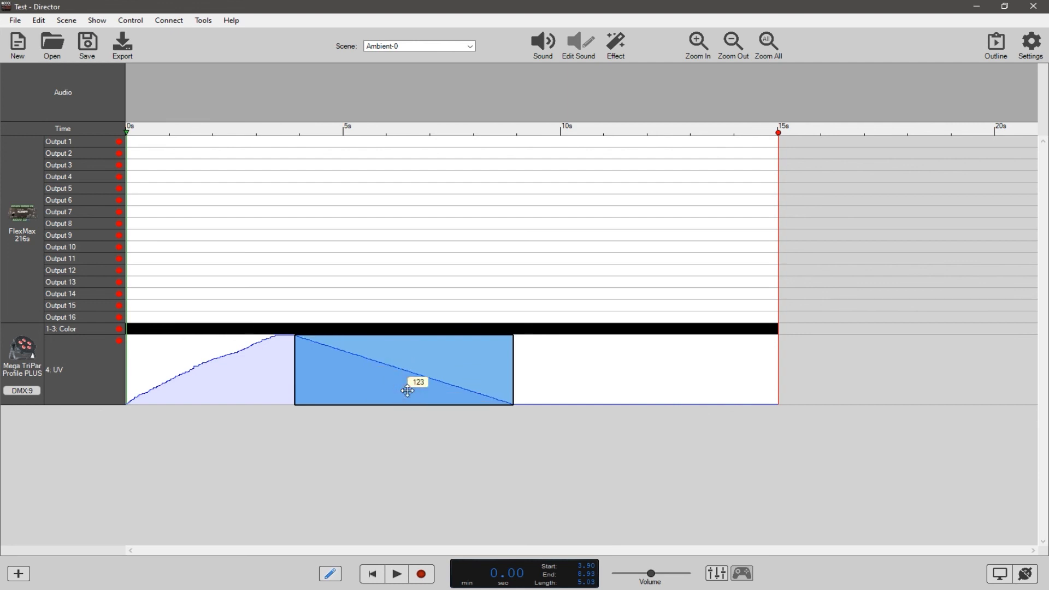
click(404, 429)
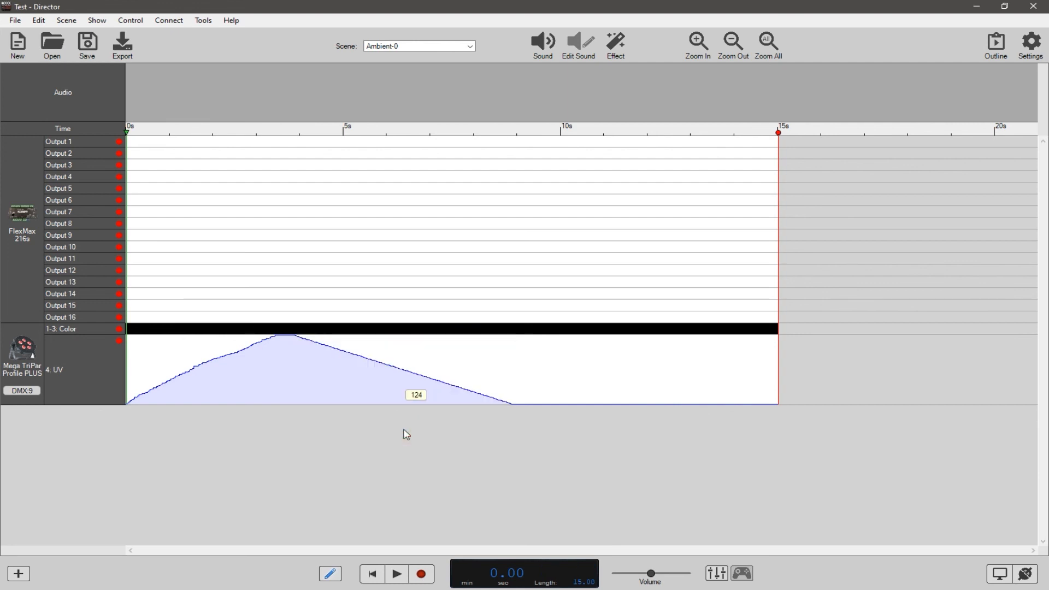
Straighten the rising part of the UV curve from 0 to 3.60 s with a Transition.
drag(281, 375, 98, 403)
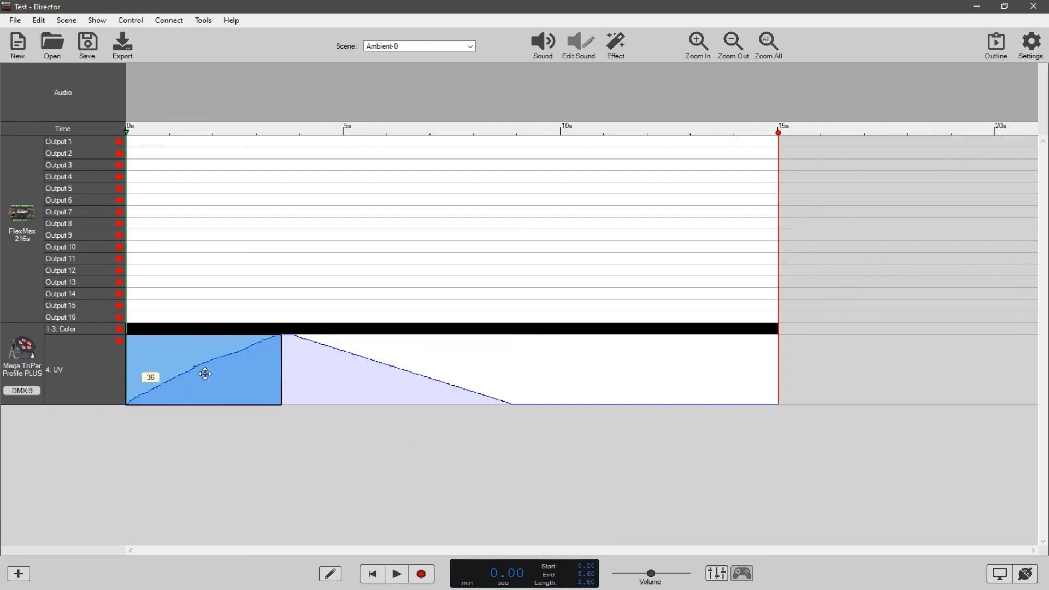
right_click(207, 375)
click(226, 392)
click(288, 444)
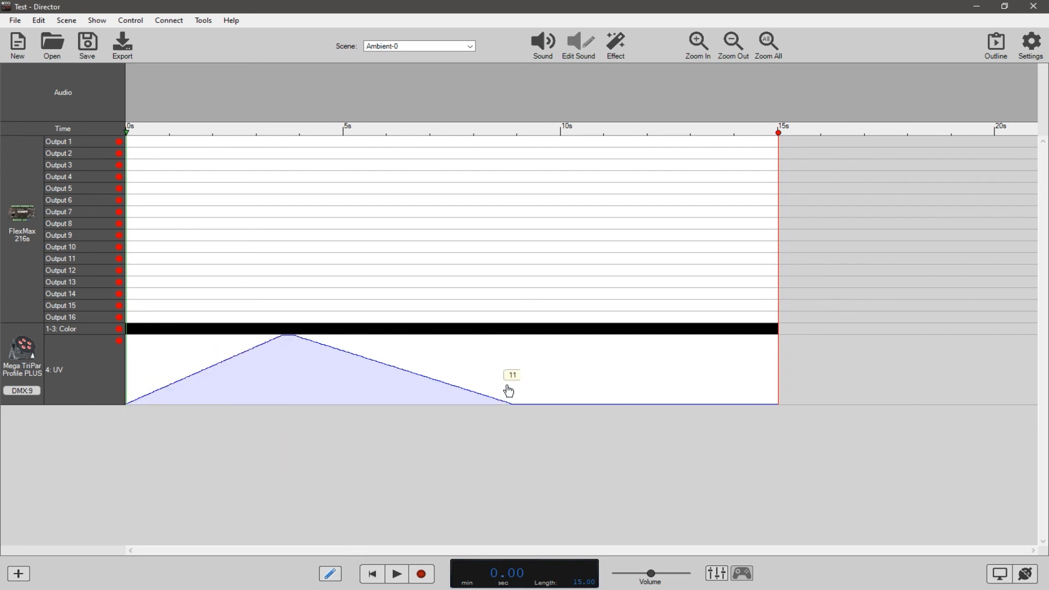
Clear the whole UV channel of the Mega TriPar fixture.
click(93, 370)
key(Delete)
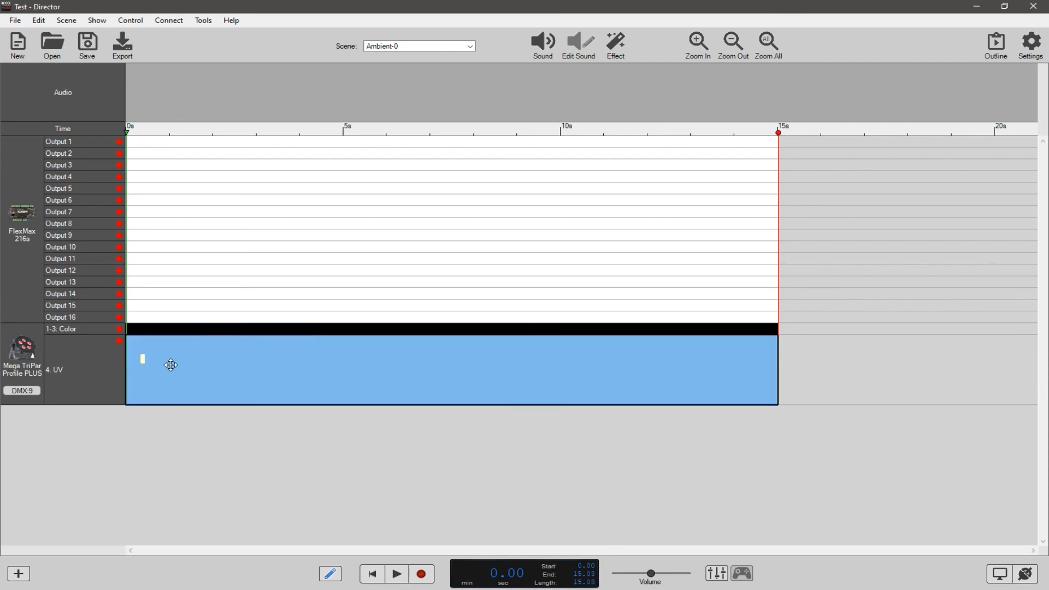
click(165, 448)
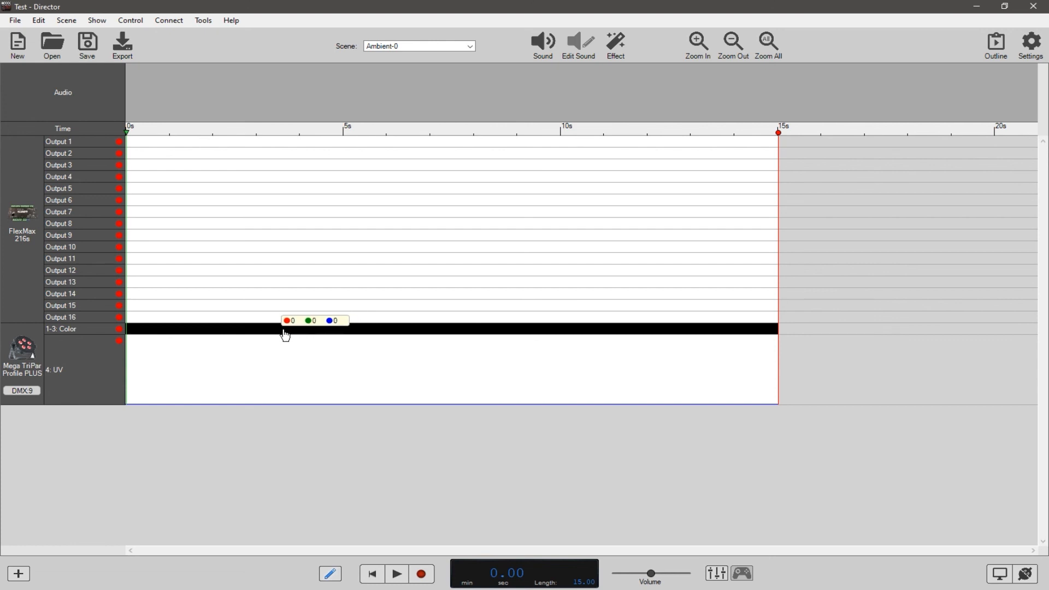
click(96, 331)
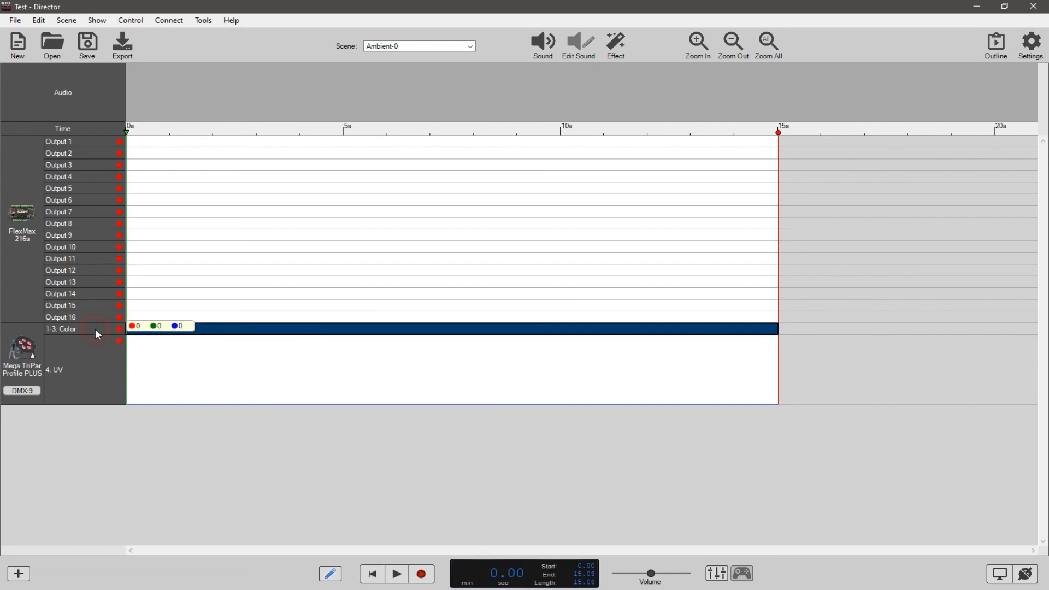
click(103, 445)
click(104, 372)
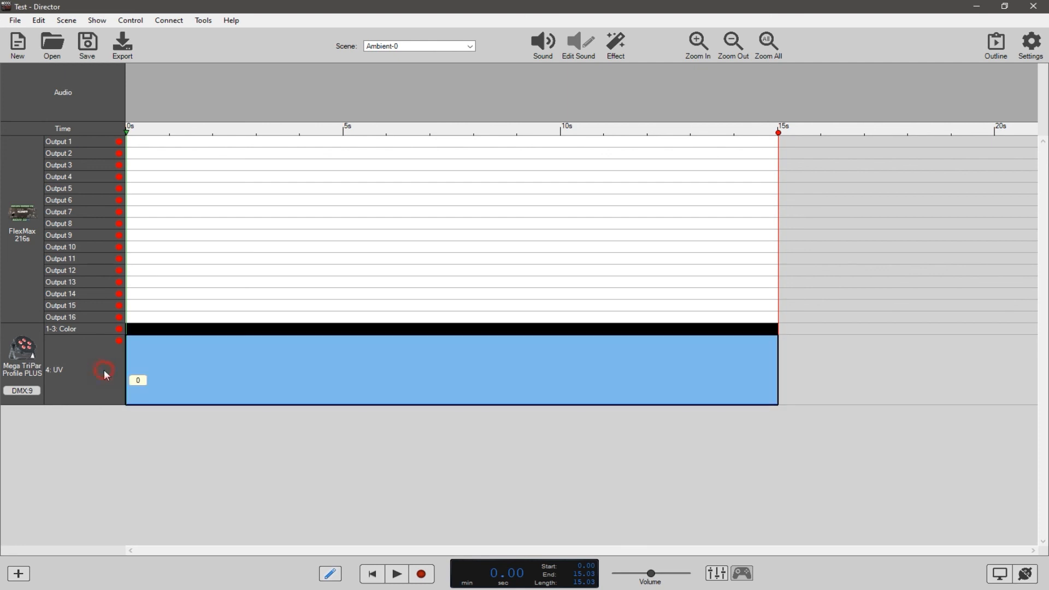
click(103, 331)
click(103, 363)
Set the entire Color channel of the Mega TriPar fixture to pure green (0, 255, 0).
click(101, 329)
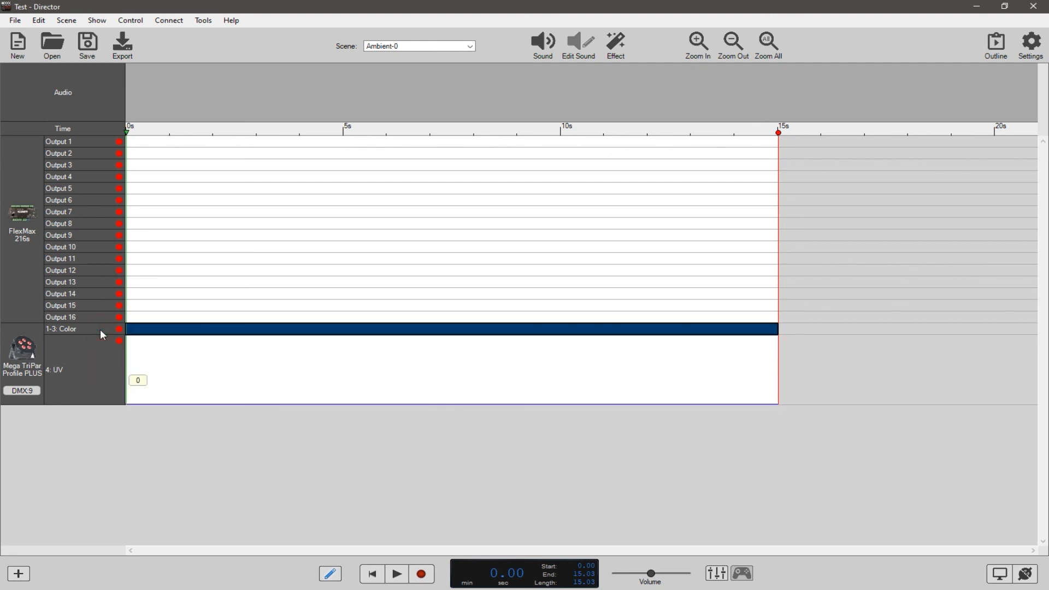
right_click(235, 331)
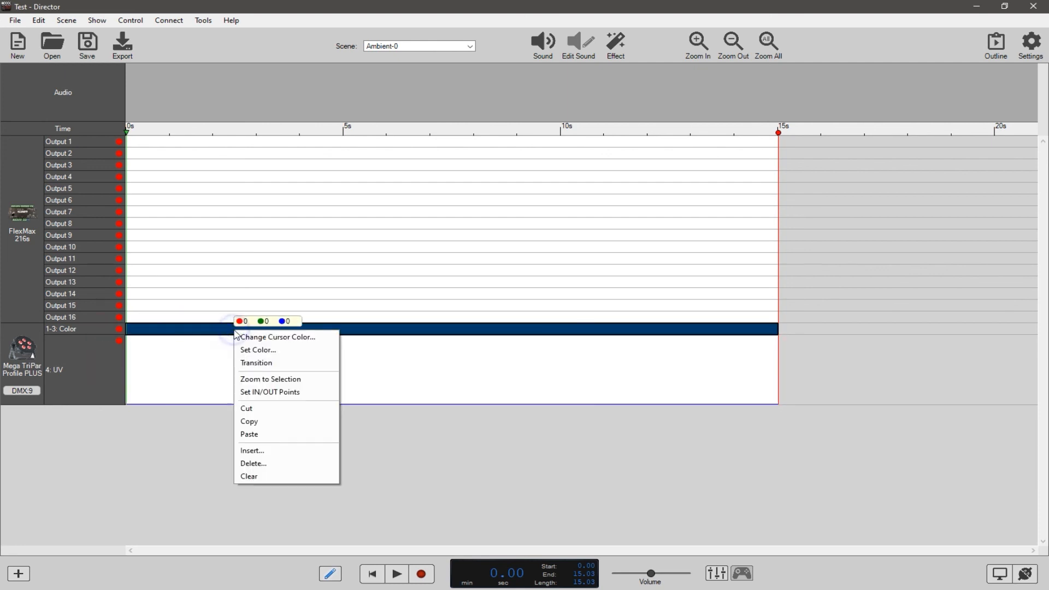
click(269, 351)
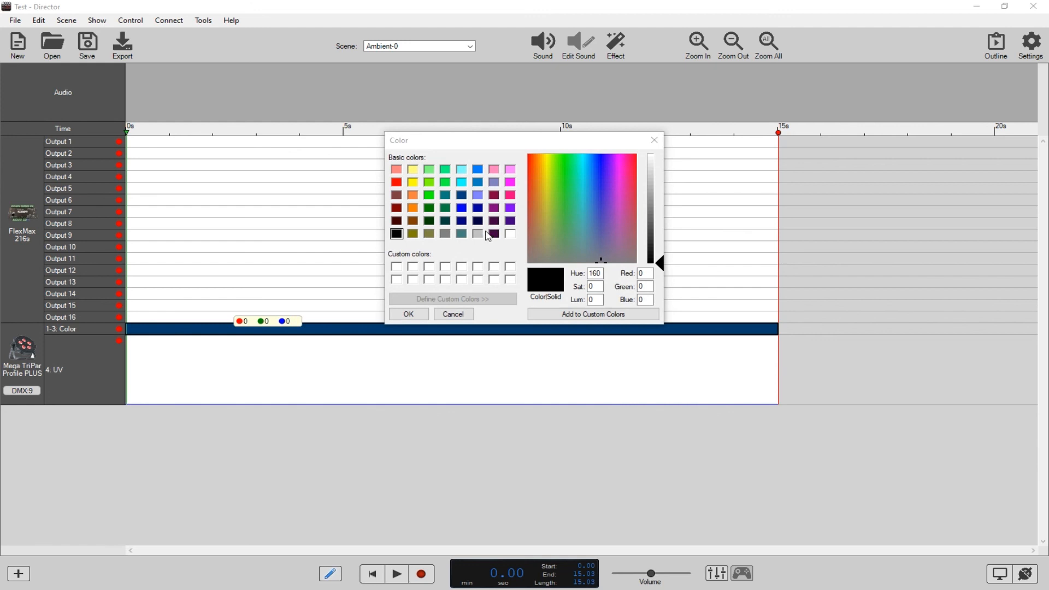
click(431, 197)
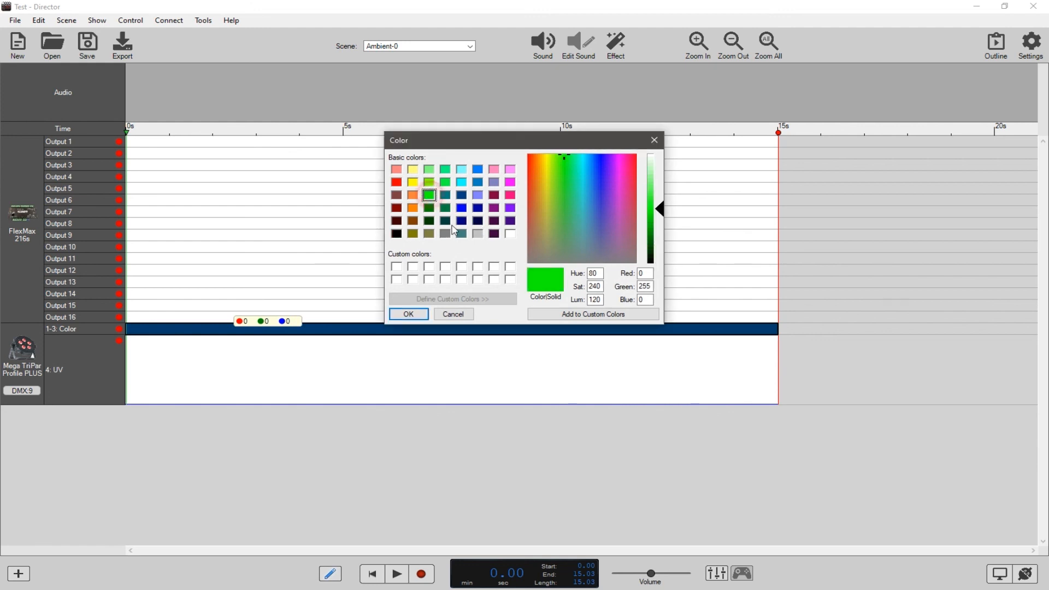
click(407, 314)
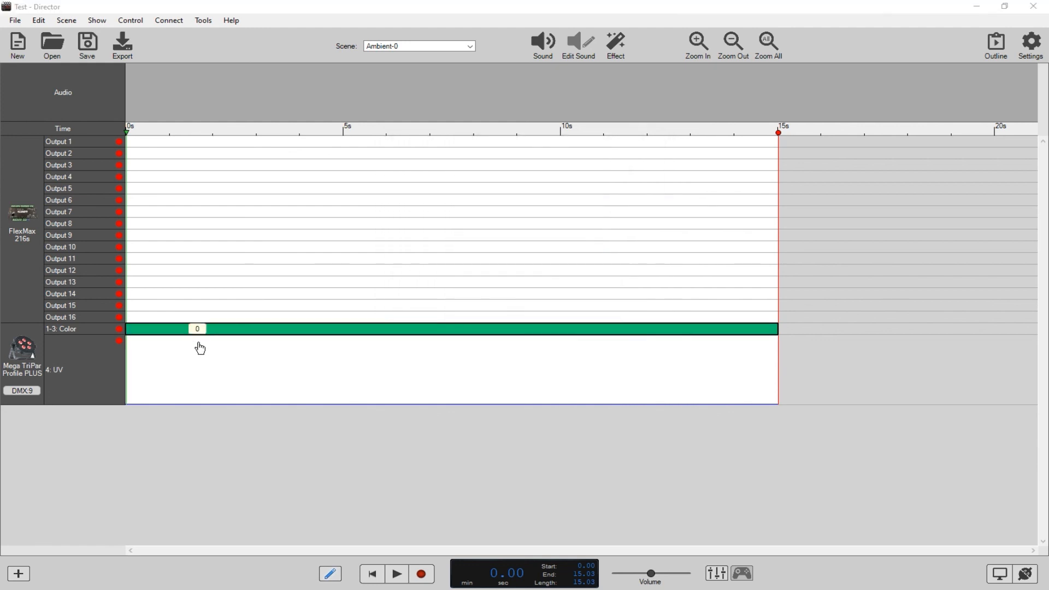
click(279, 397)
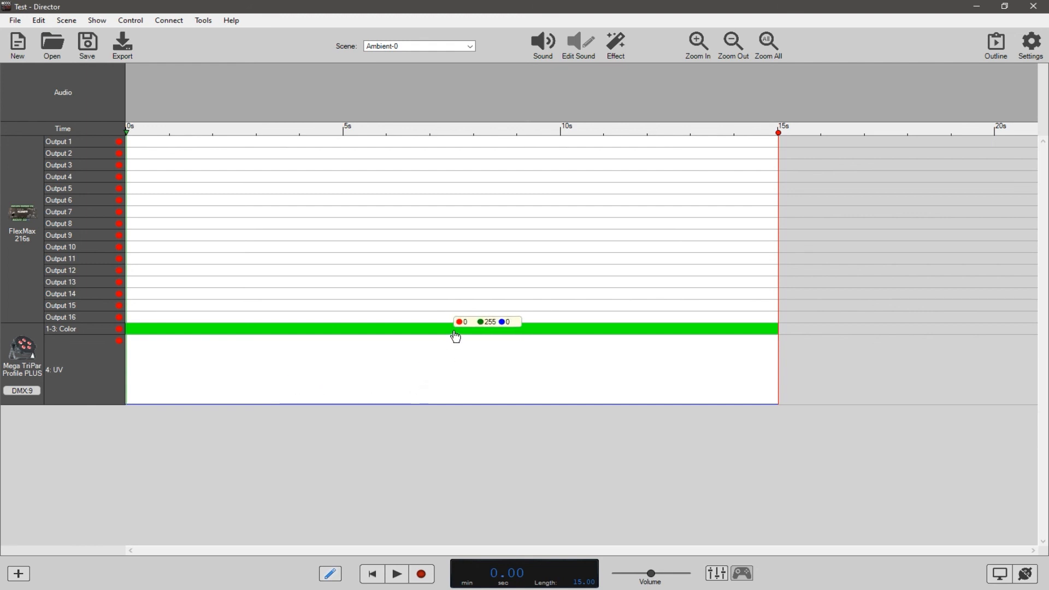
Set the Color channel from 7.40 s to the end of the scene to pure red (255, 0, 0).
drag(447, 331, 782, 331)
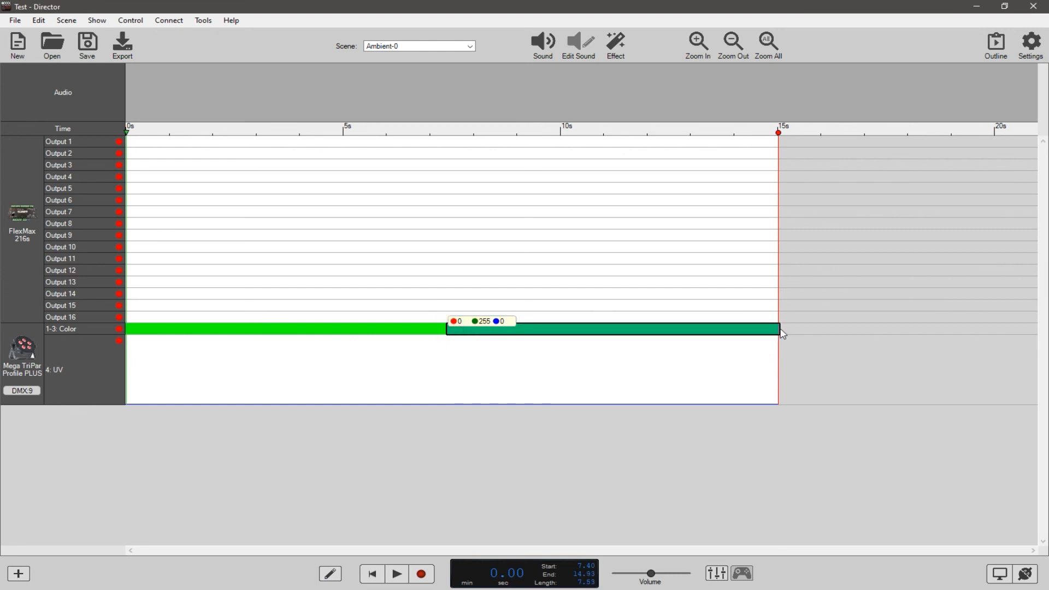
right_click(607, 332)
click(625, 351)
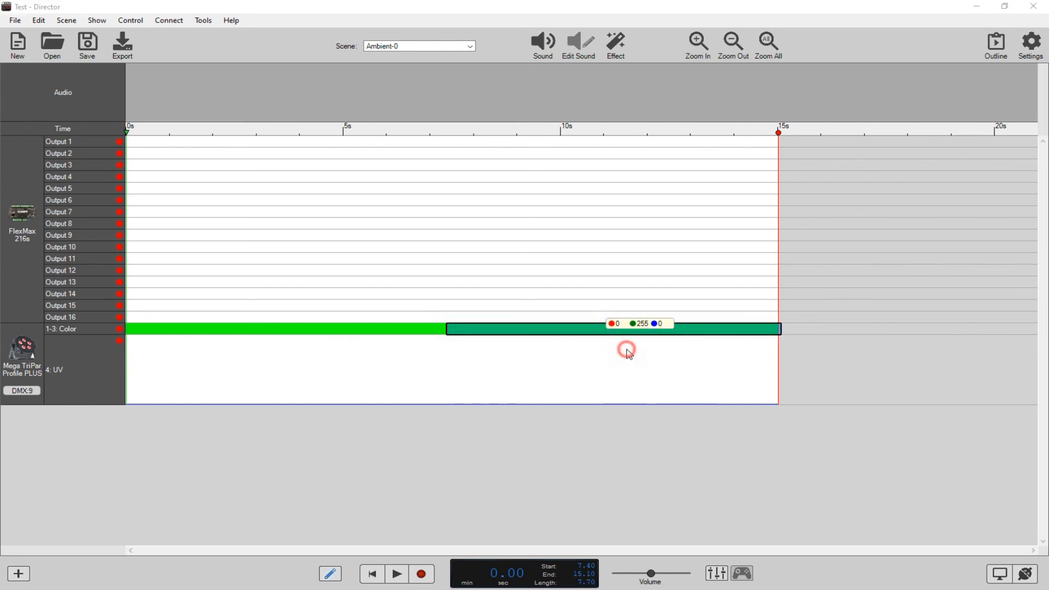
click(397, 183)
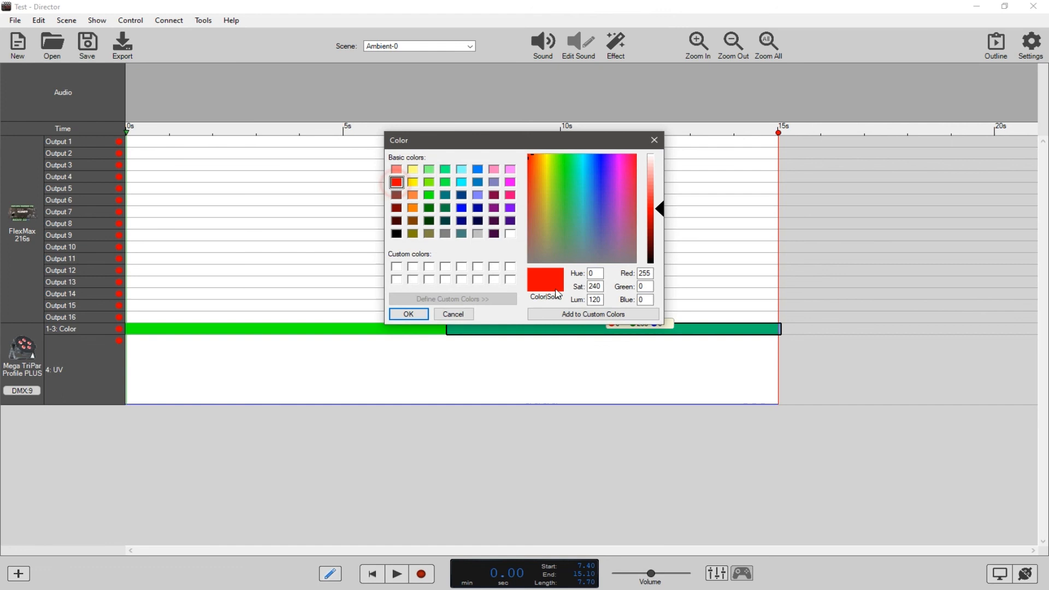
click(409, 314)
click(466, 432)
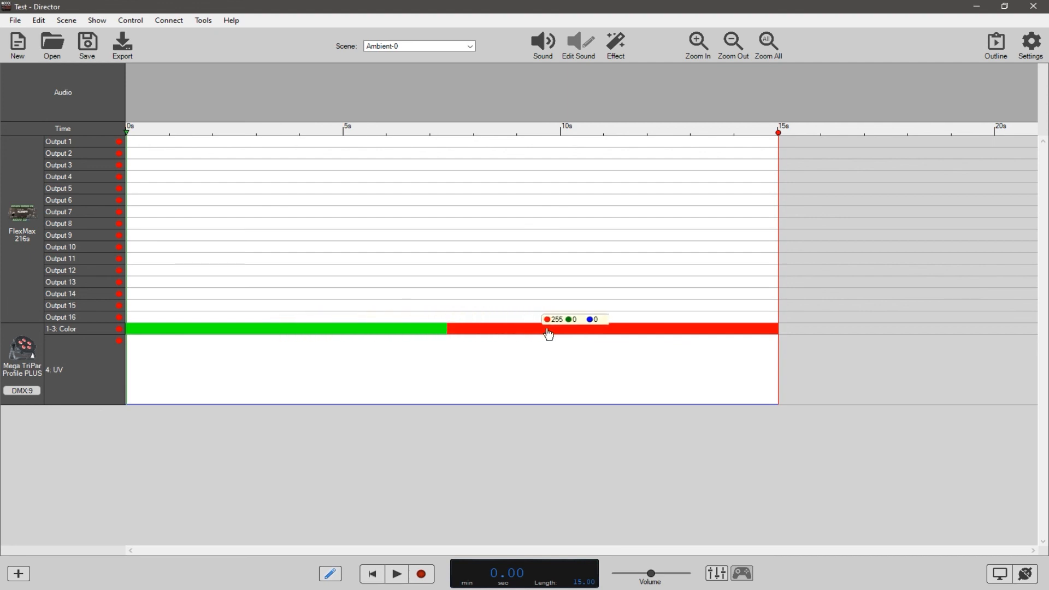
Apply a Transition to the Color channel from about 4.03 s to 11.23 s, blending green into red.
drag(301, 332, 613, 330)
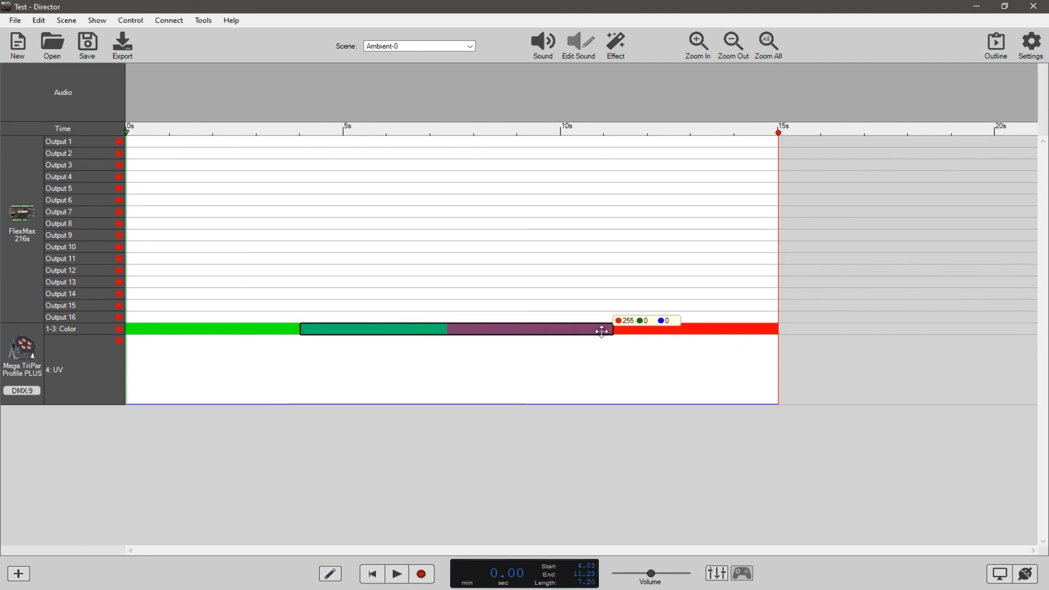
right_click(455, 332)
click(478, 365)
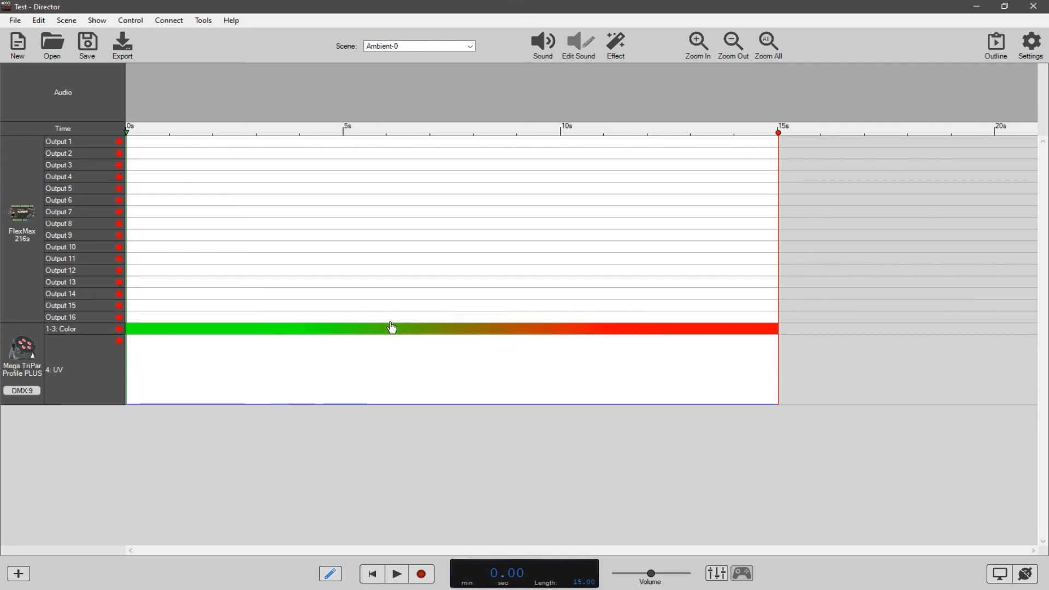
Check the fixture's device options and try to turn off Automatic DMX Channel Layout, declining the switch to manual addressing.
right_click(23, 358)
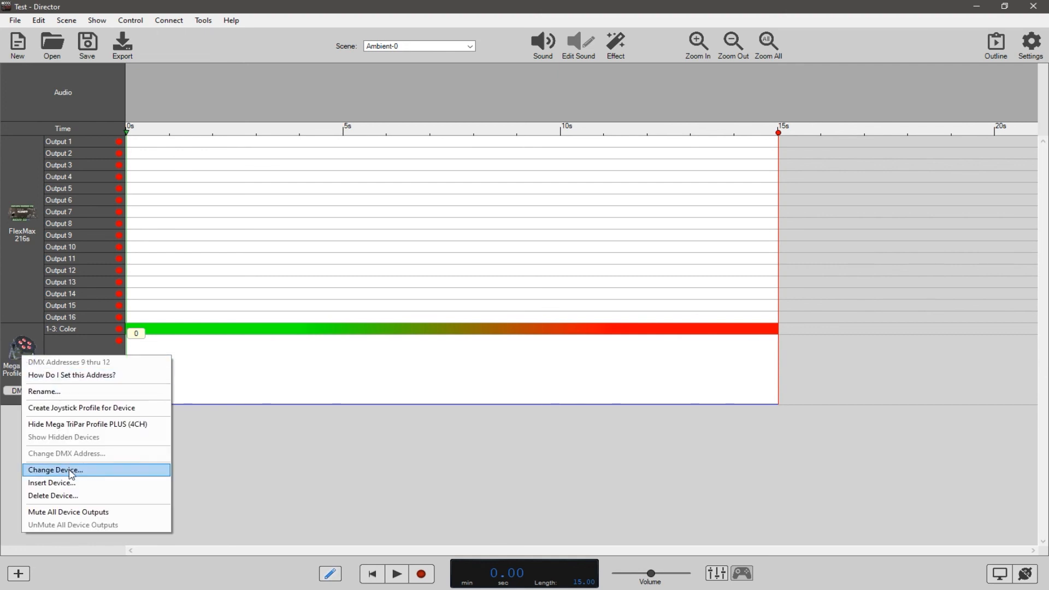
click(241, 488)
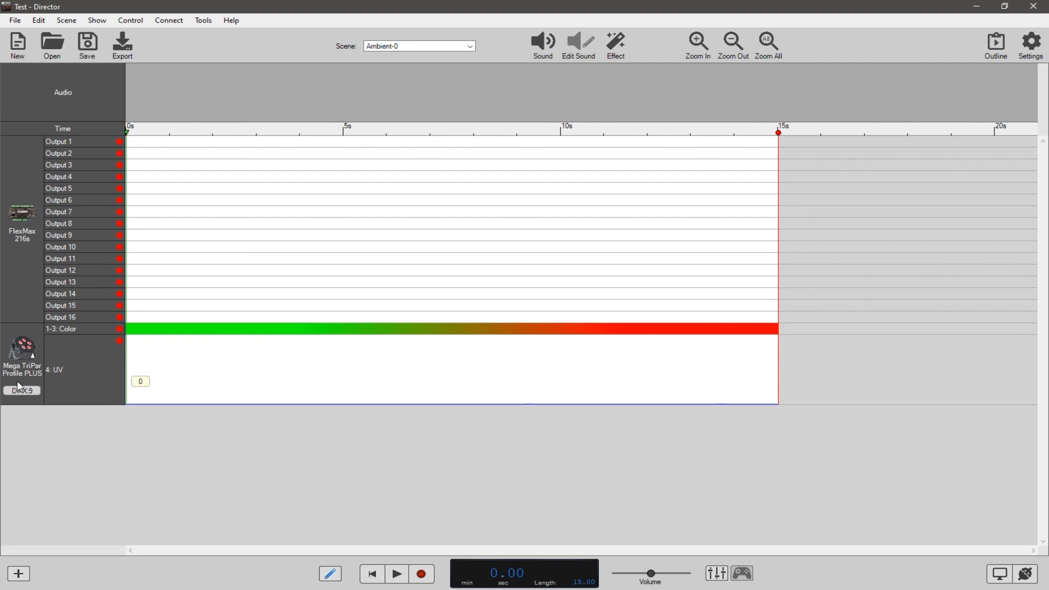
click(97, 20)
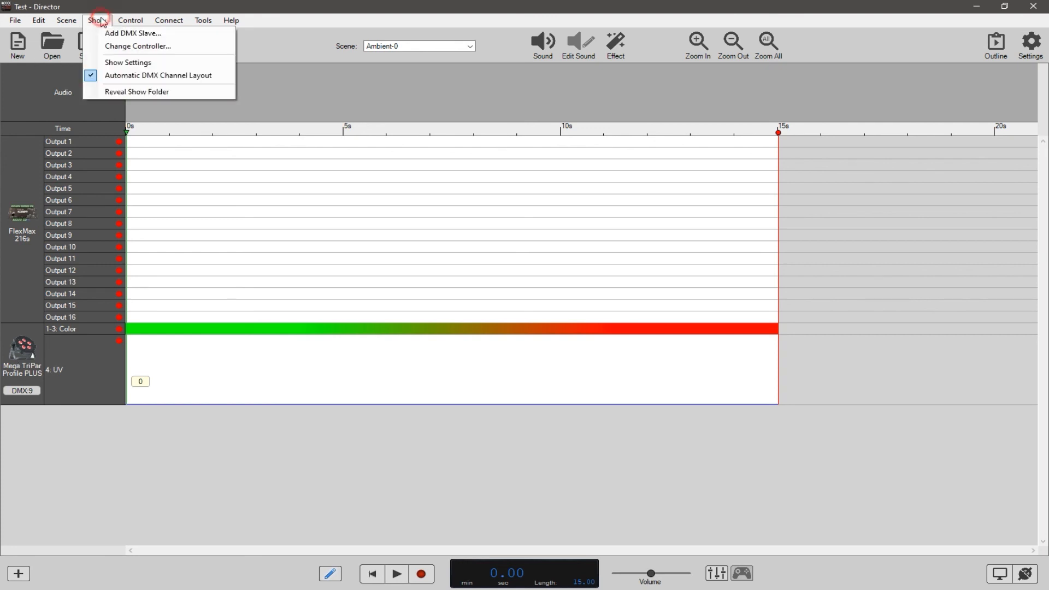
click(141, 78)
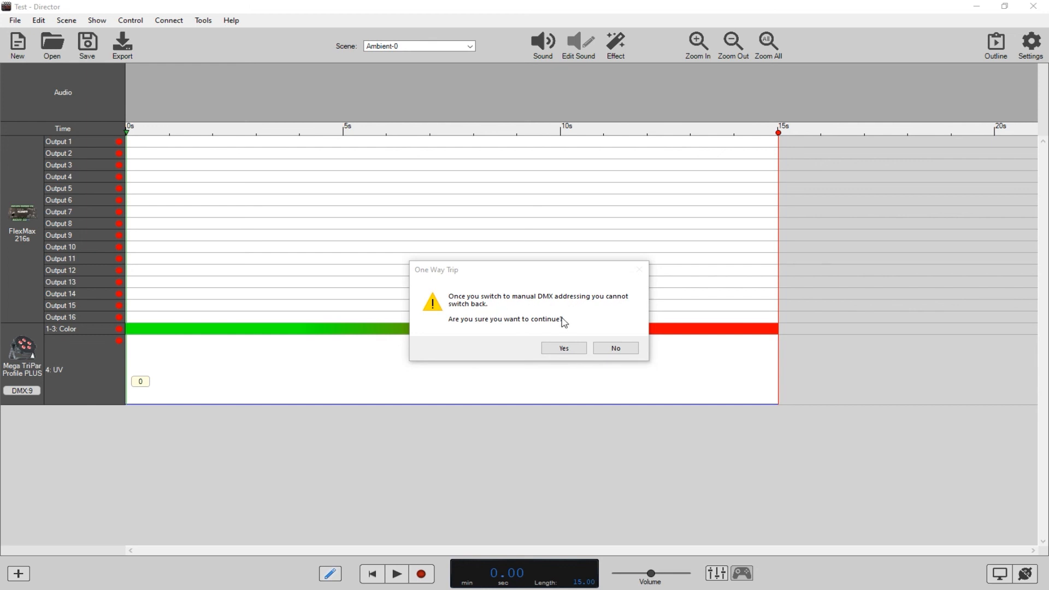
click(613, 349)
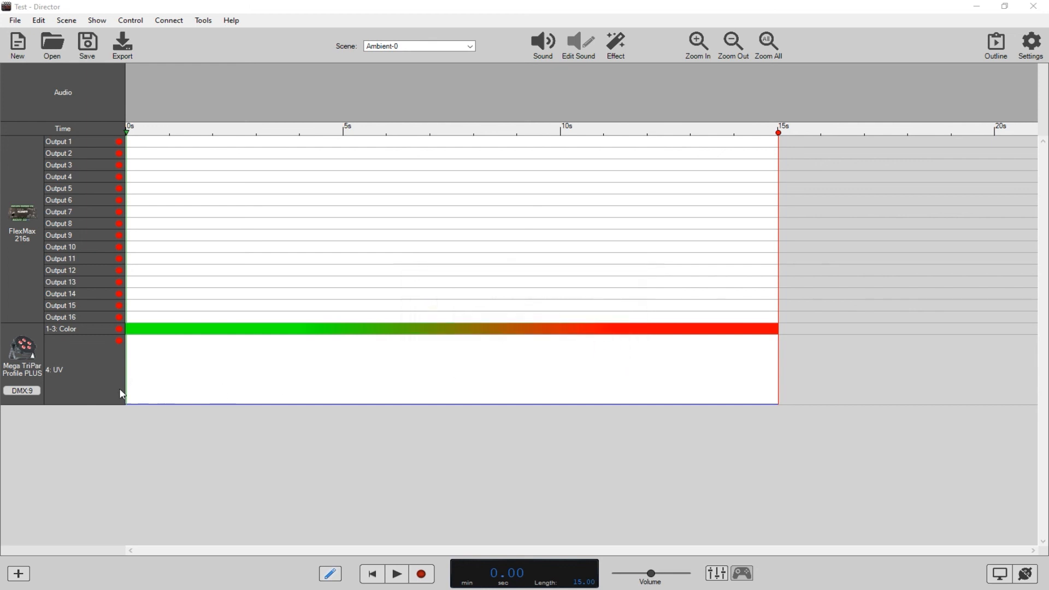
Open the instructions for setting the Mega TriPar fixture's DMX address and read them.
right_click(25, 392)
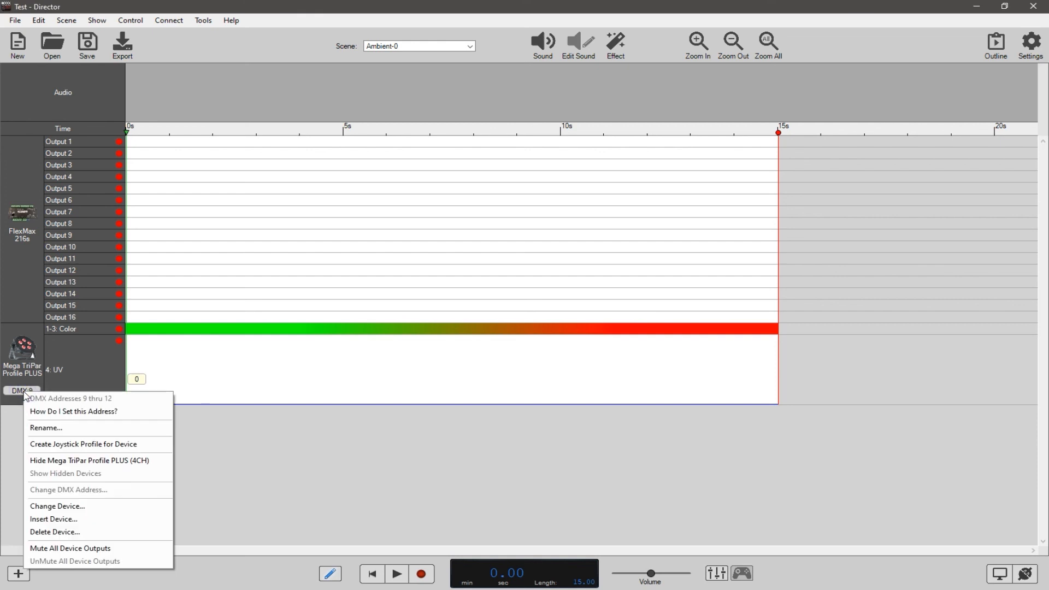
click(59, 413)
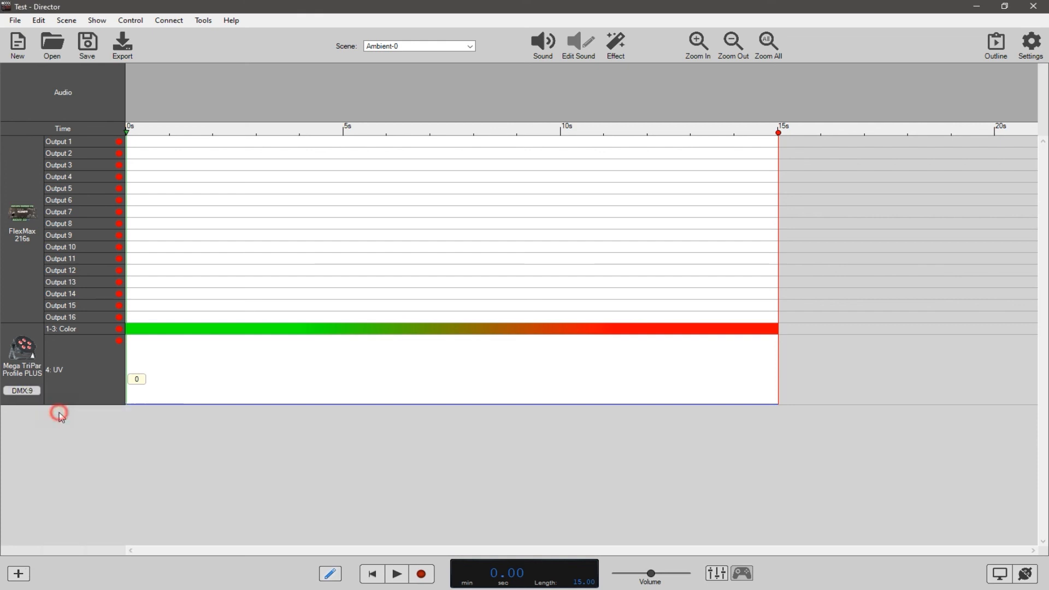
mouse_move(680, 161)
mouse_down()
mouse_move(681, 262)
mouse_move(692, 145)
mouse_up()
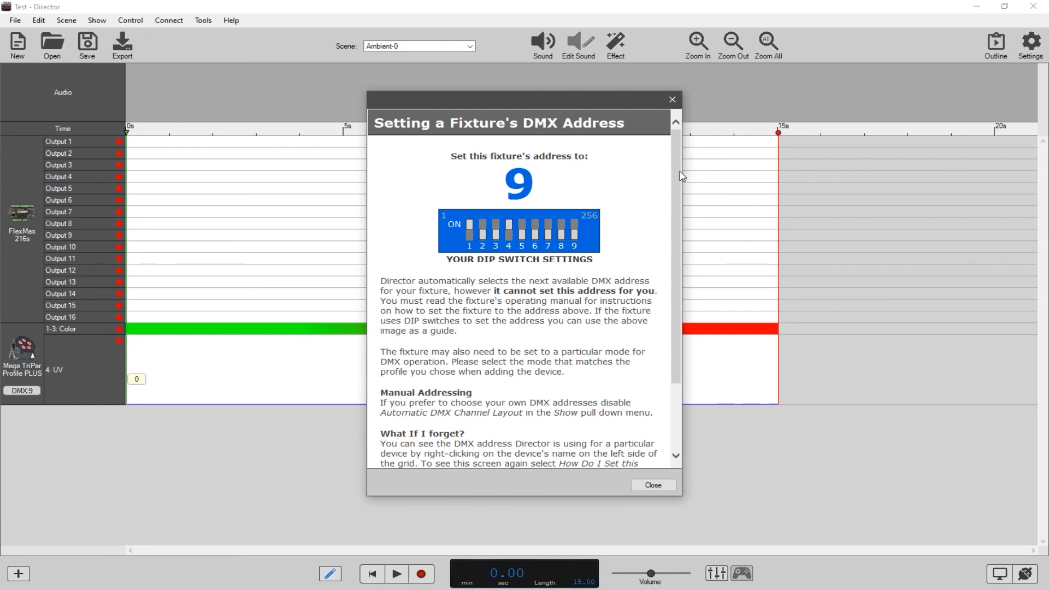
Close the address instructions, change the Mega TriPar device to a DMX Fixture, and start a new fixture in the Mine list.
click(654, 485)
right_click(24, 345)
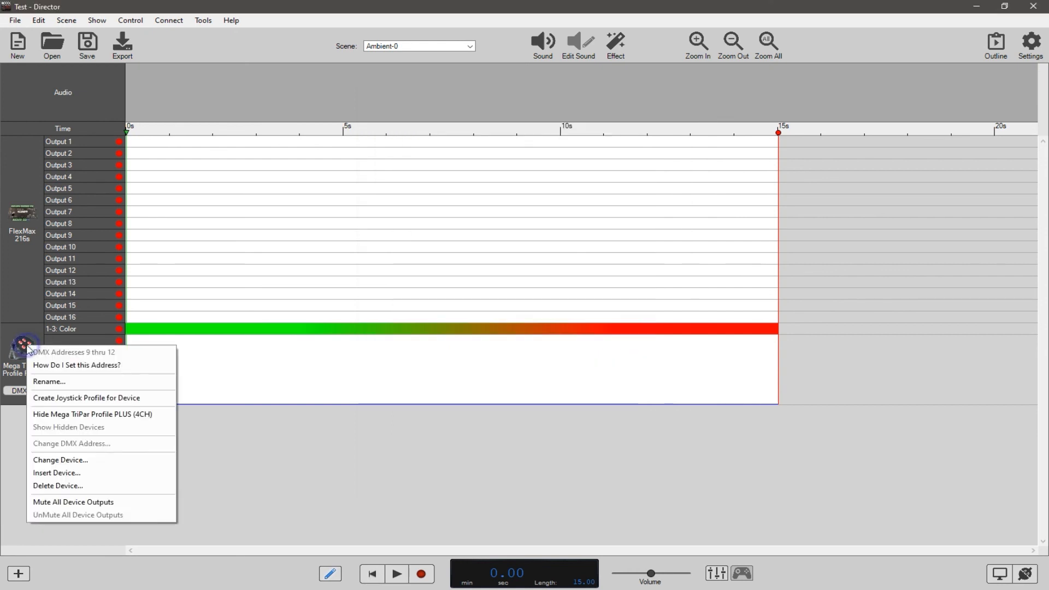
click(82, 459)
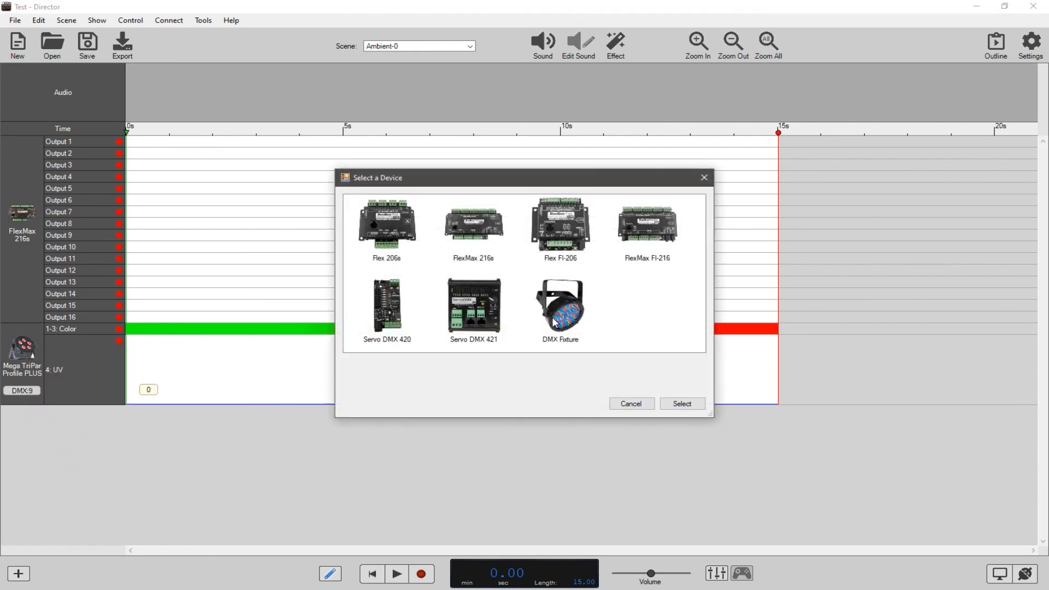
double_click(576, 312)
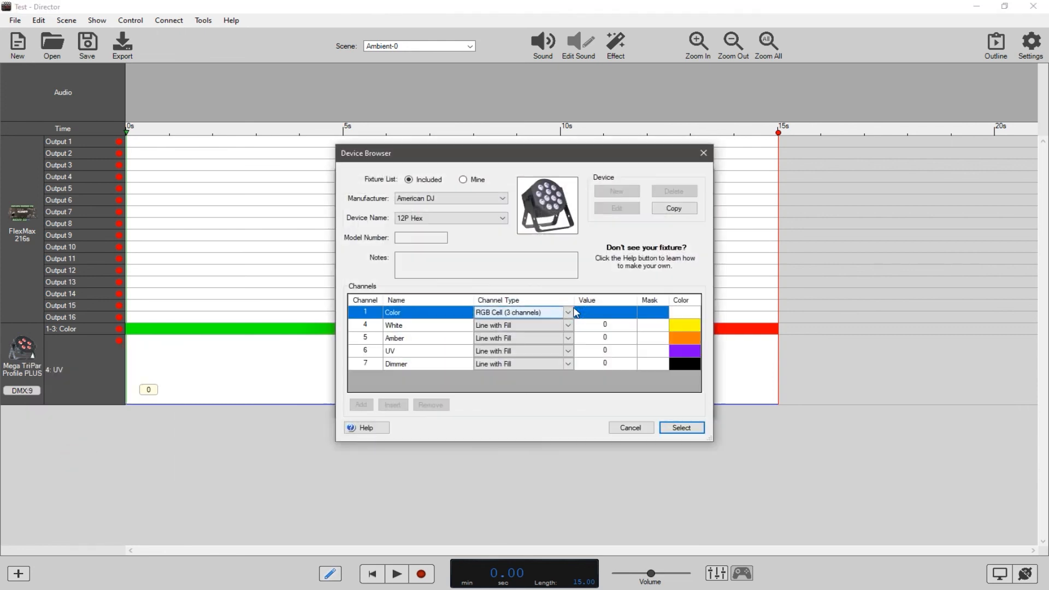
click(464, 182)
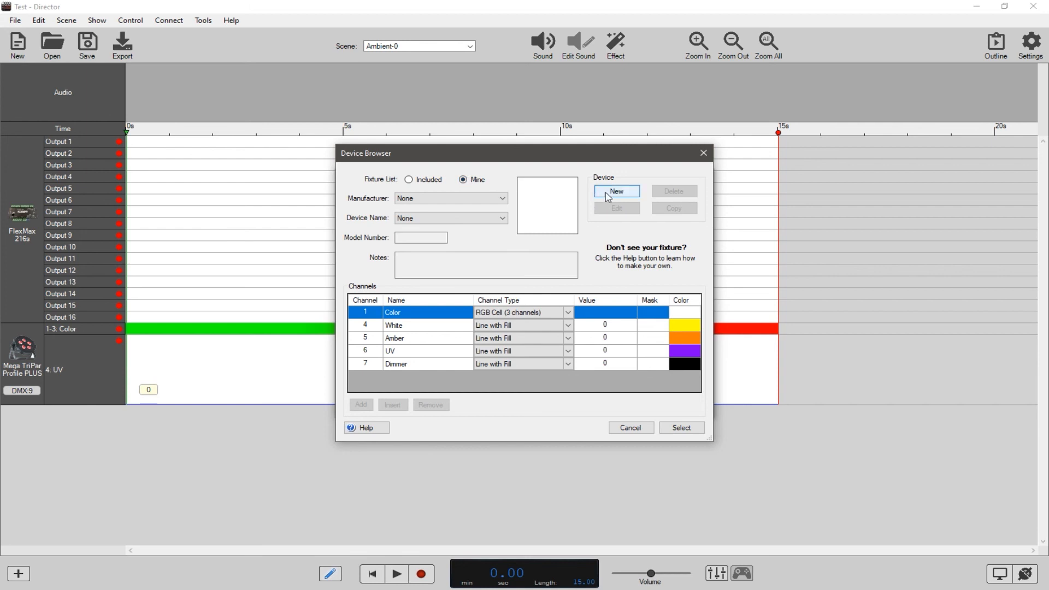
click(610, 194)
Set the new fixture's manufacturer to ADJ and its device name to Tripar, leaving model number and notes empty.
click(461, 198)
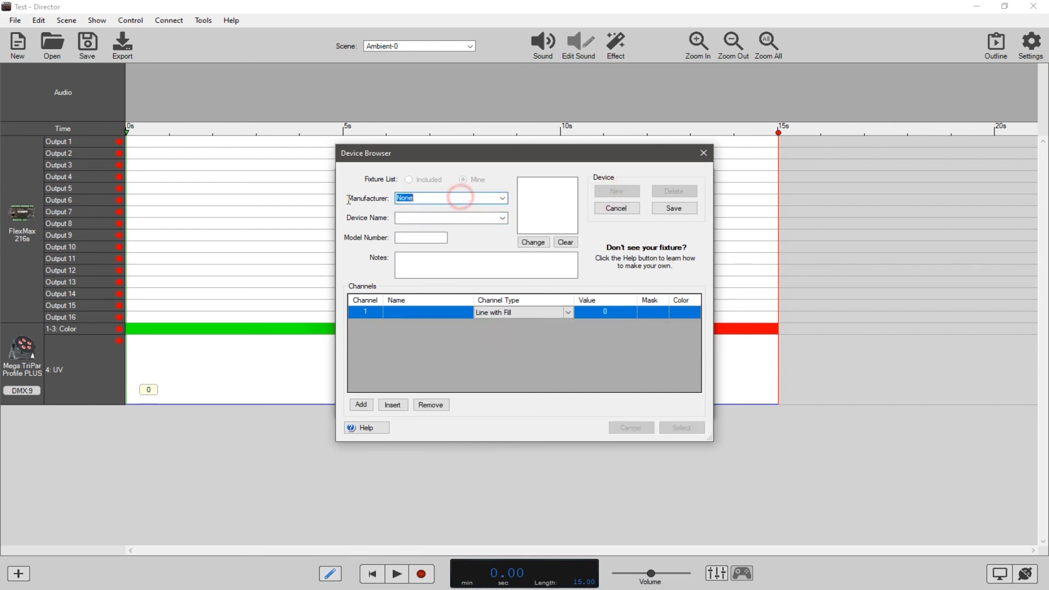
text(ADJ)
click(418, 217)
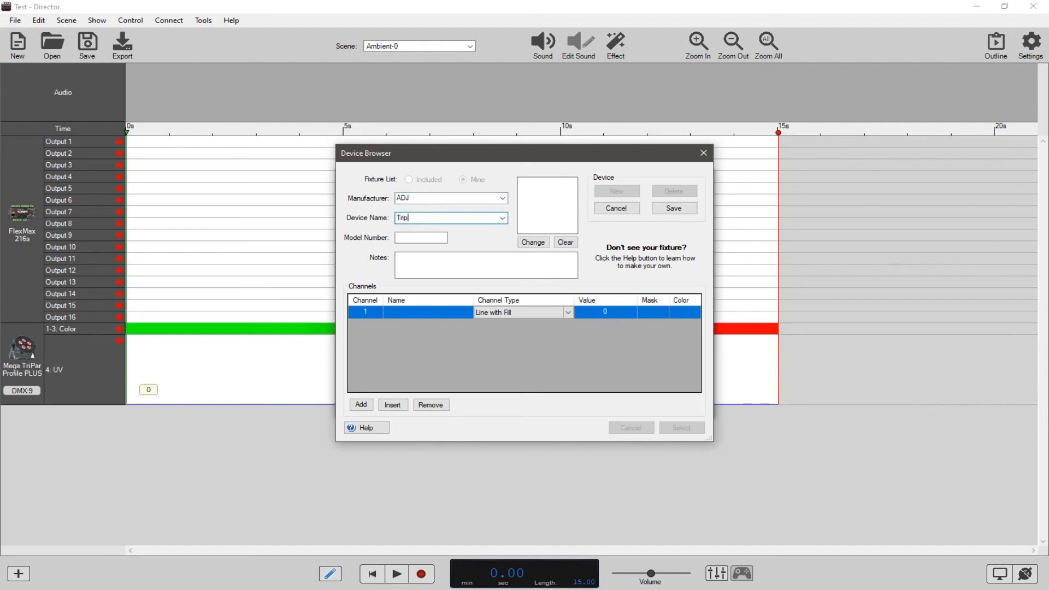
click(417, 235)
click(424, 266)
click(422, 239)
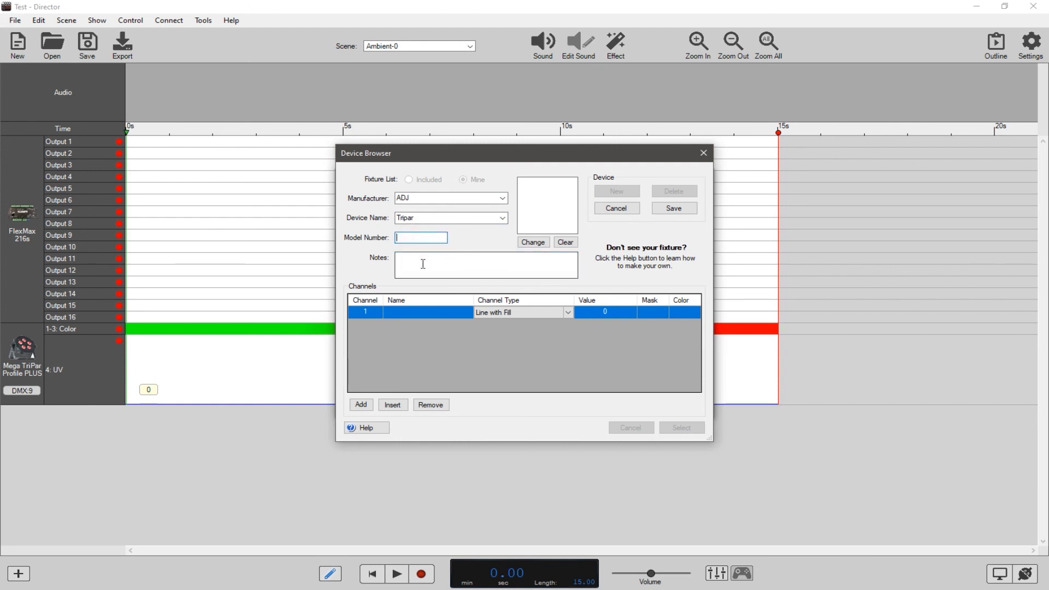
click(421, 263)
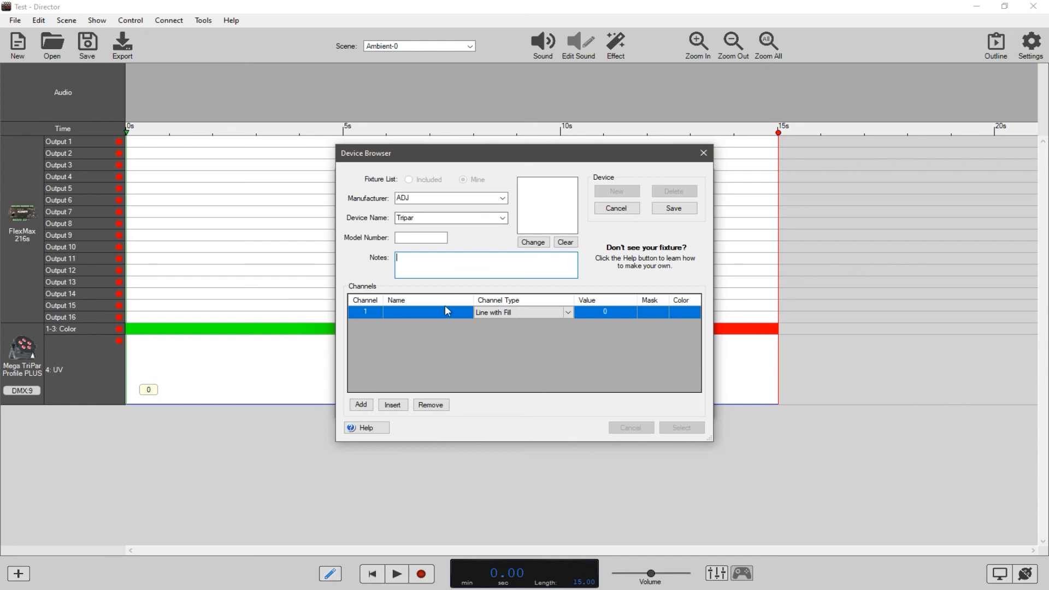
Set channel 1's type to Function Cell and consult the 1-channel color macro table in the fixture's PDF manual.
click(568, 312)
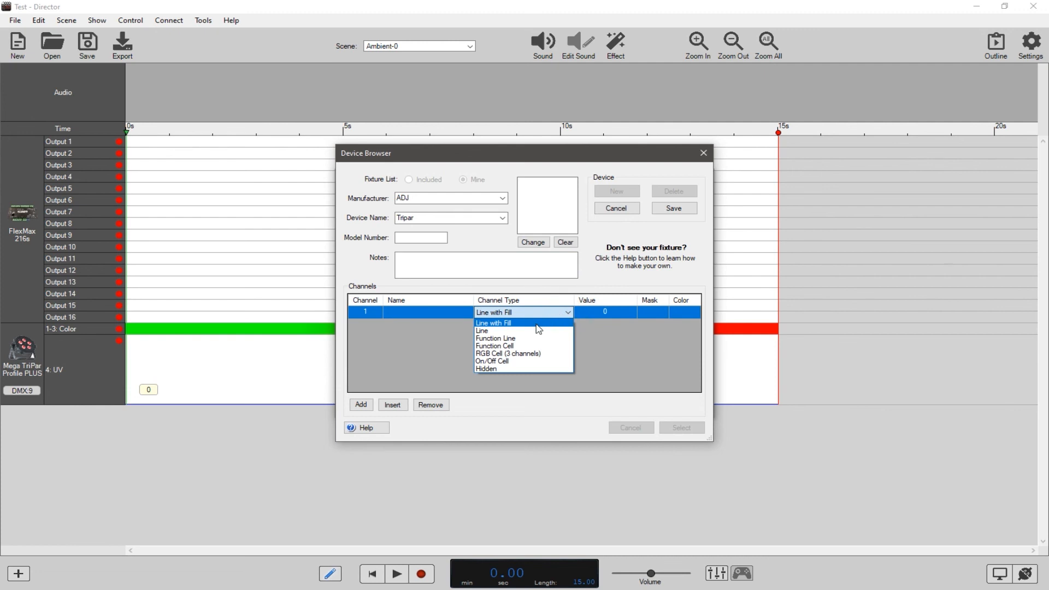
click(516, 348)
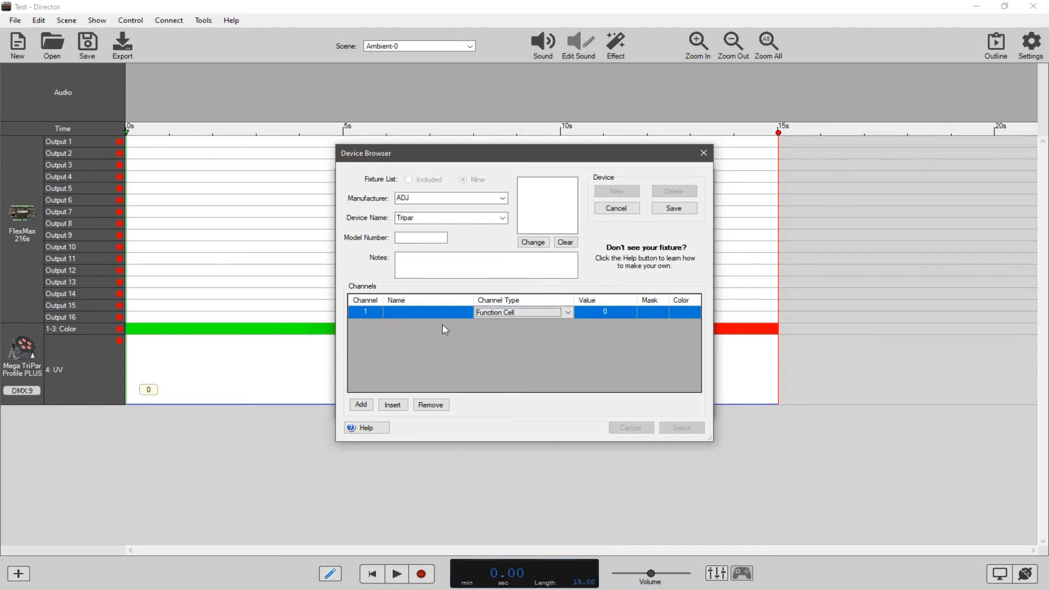
click(415, 312)
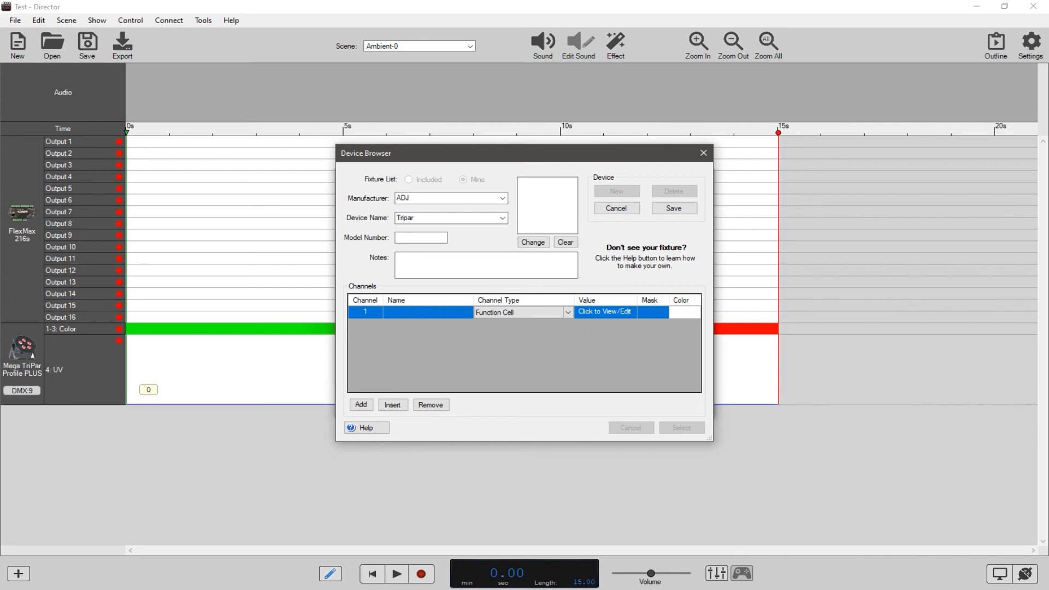
key(alt+Tab)
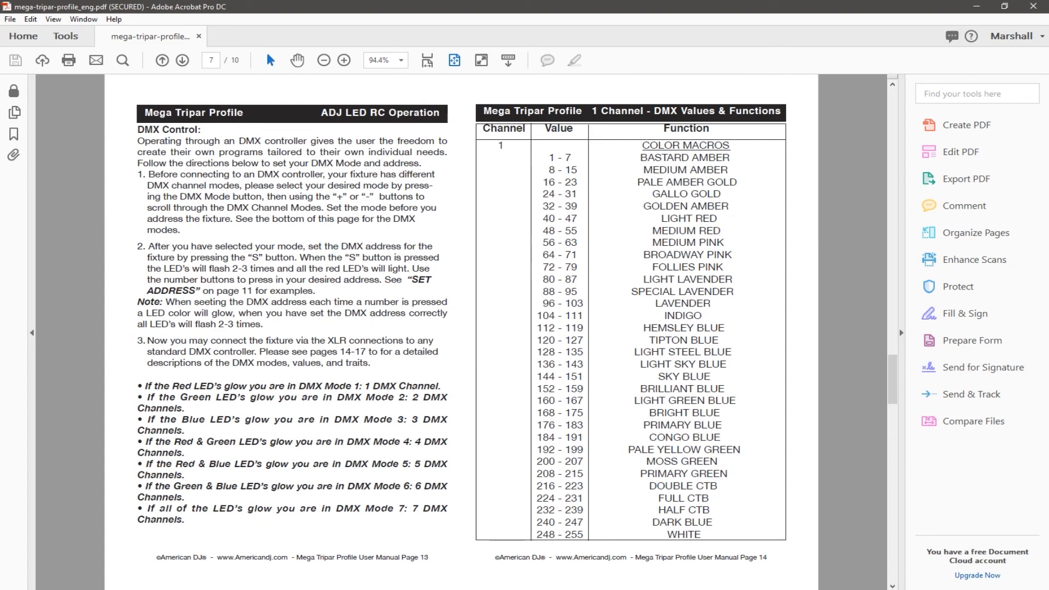
key(alt+Tab)
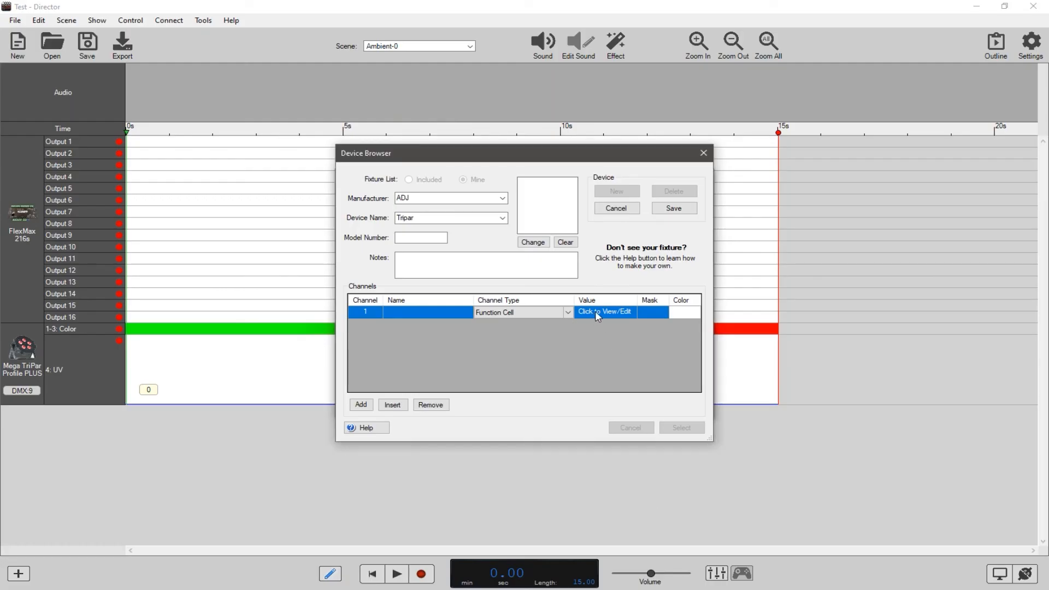
Name channel 1 Macros so that its function values can be edited.
click(597, 312)
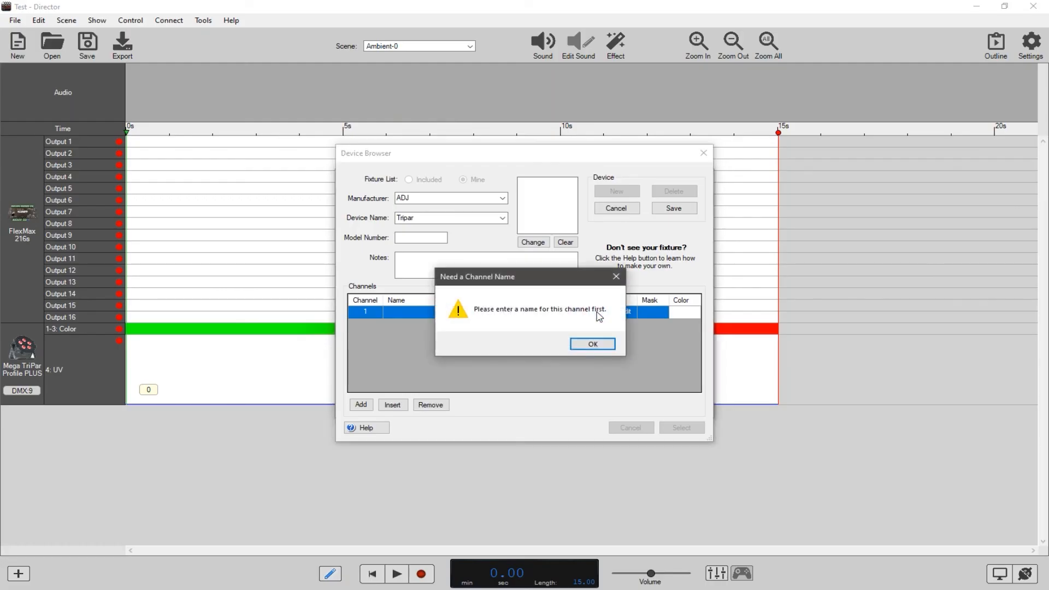
click(594, 342)
click(425, 313)
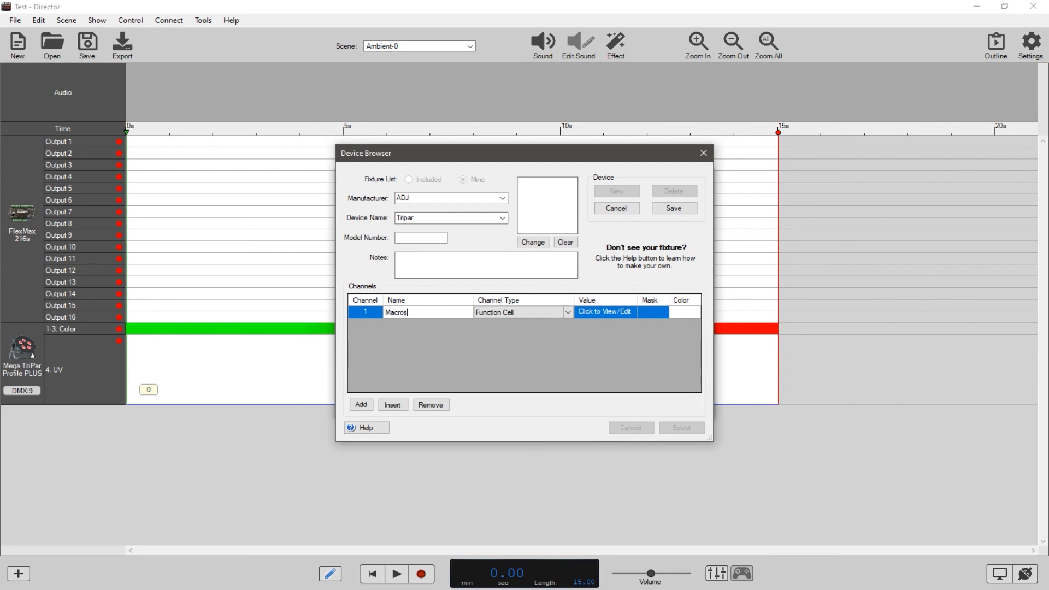
key(Return)
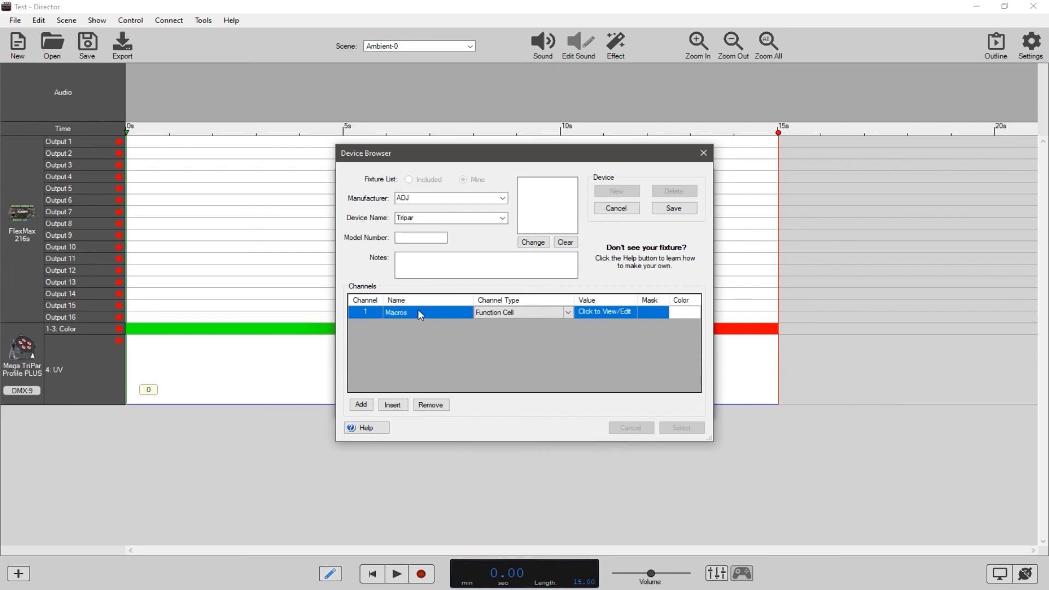
Open the function values of the Macros channel, check the manual's ranges, and define value 5 as Amber.
click(606, 313)
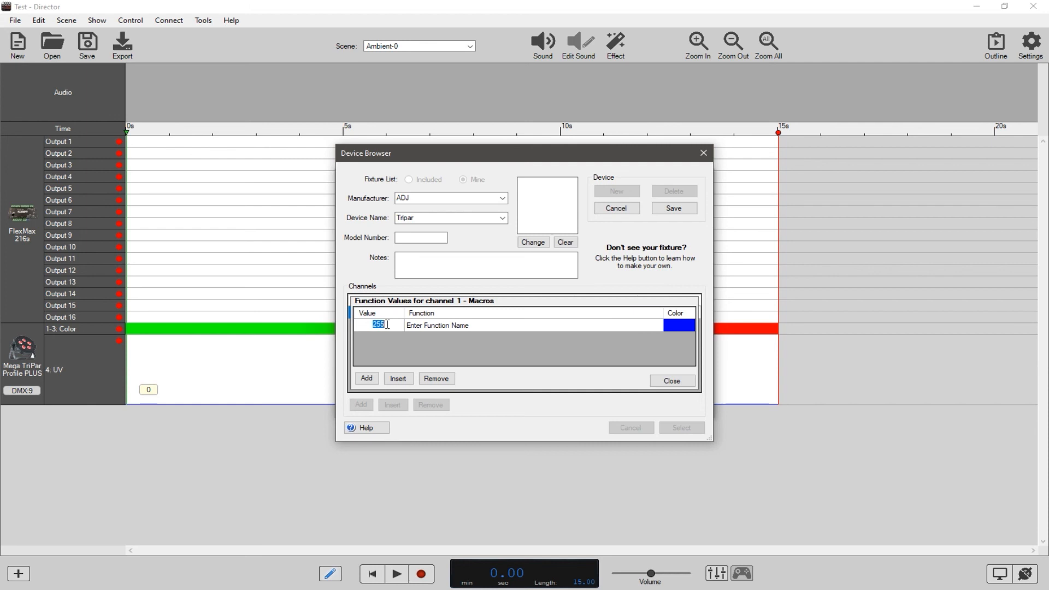
key(alt+Tab)
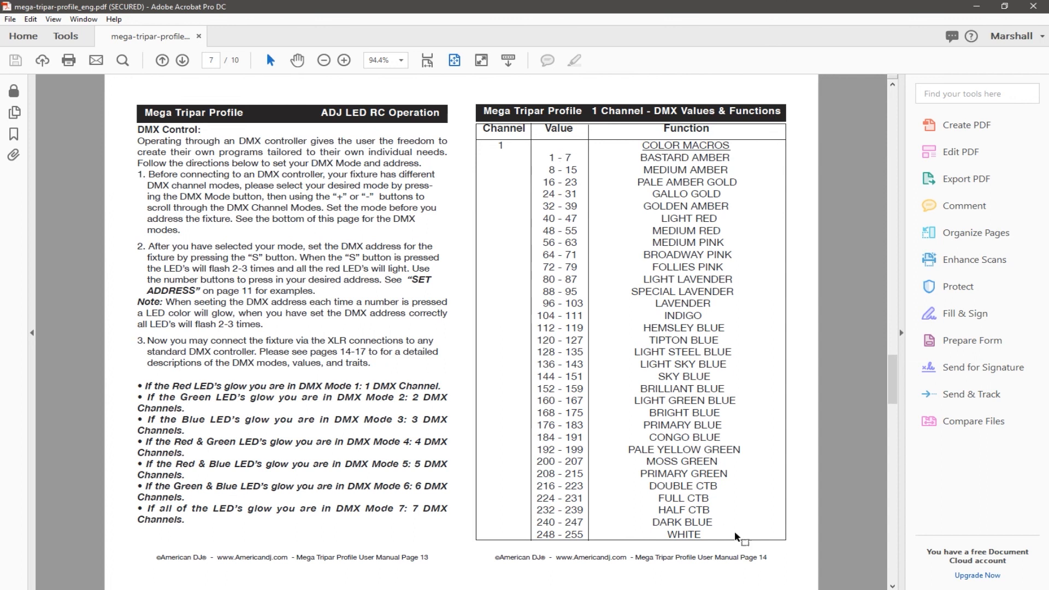
key(alt+Tab)
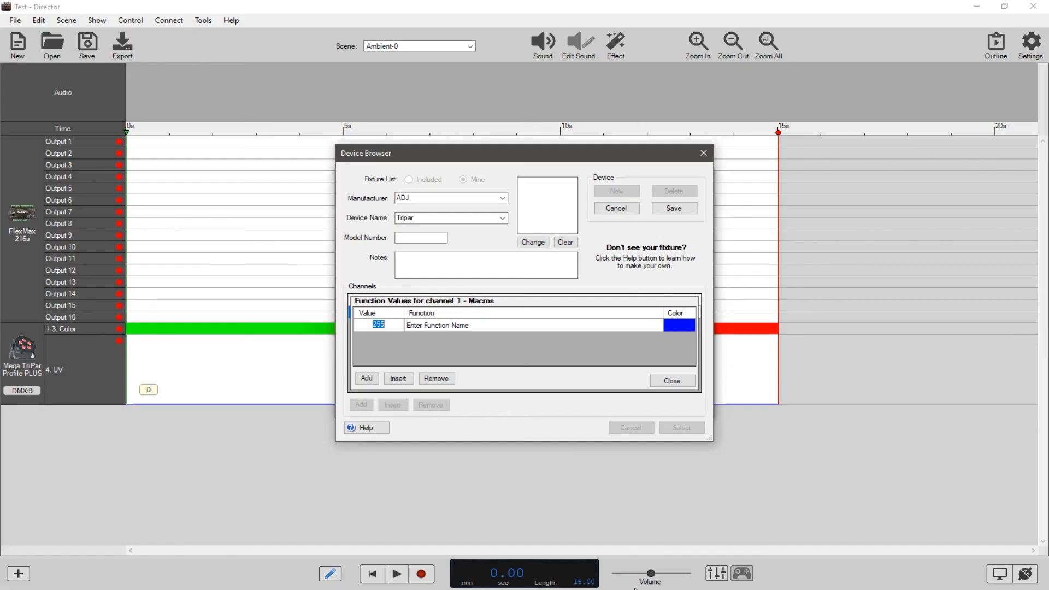
text(5)
click(477, 327)
click(475, 325)
text(A)
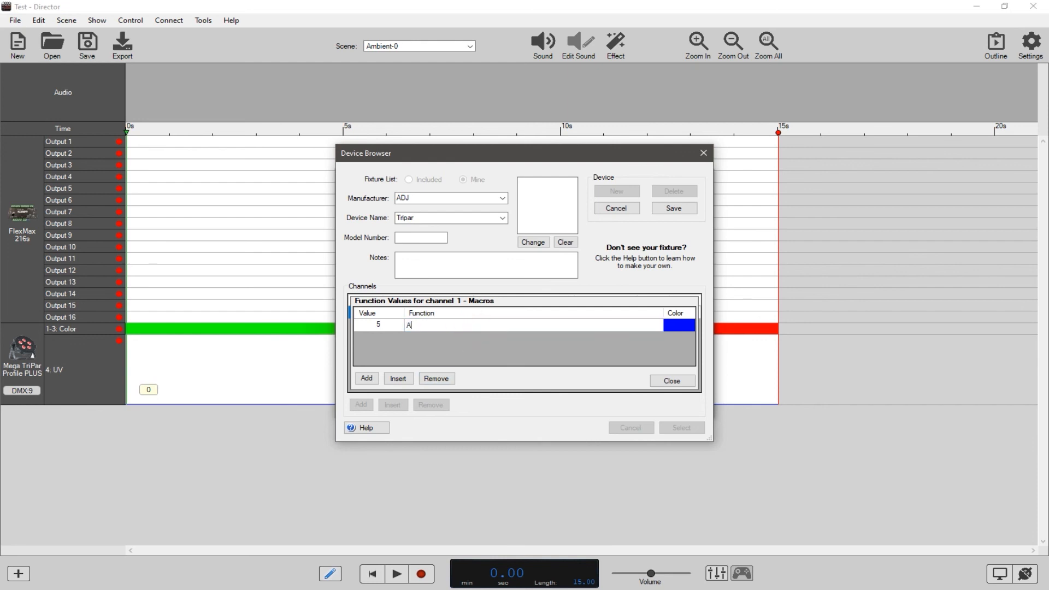
text(mber)
Add a second function with value 10 named Medium Amber, following the manual's macro table.
click(367, 378)
click(385, 338)
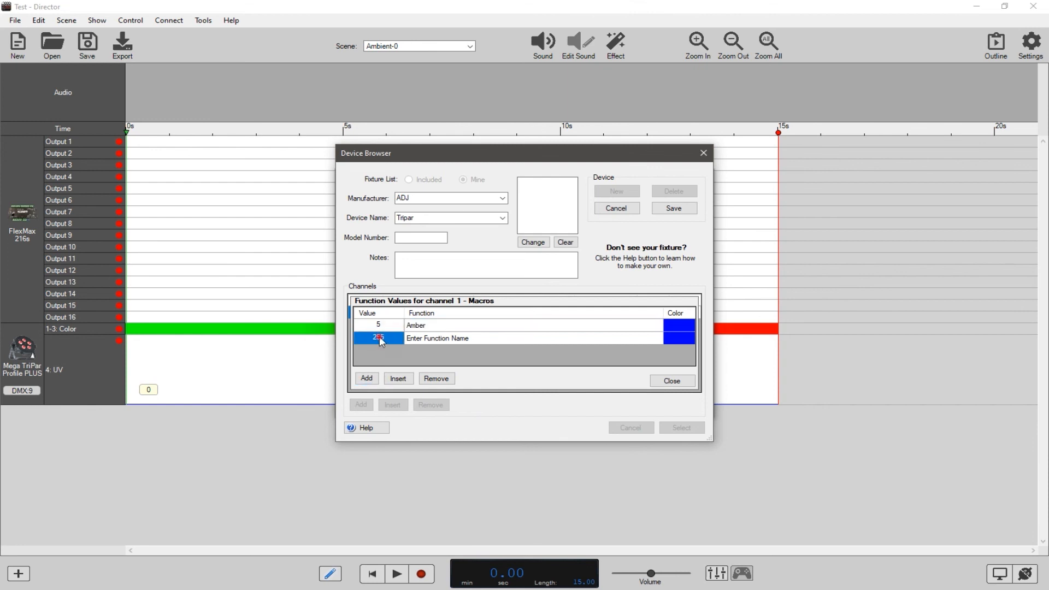
click(381, 339)
click(443, 340)
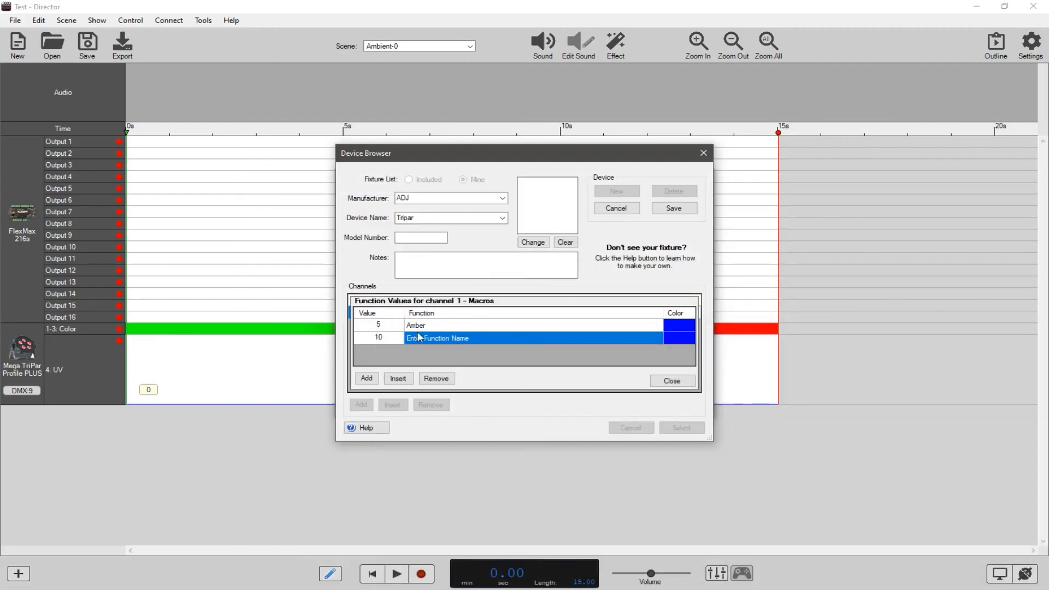
click(434, 339)
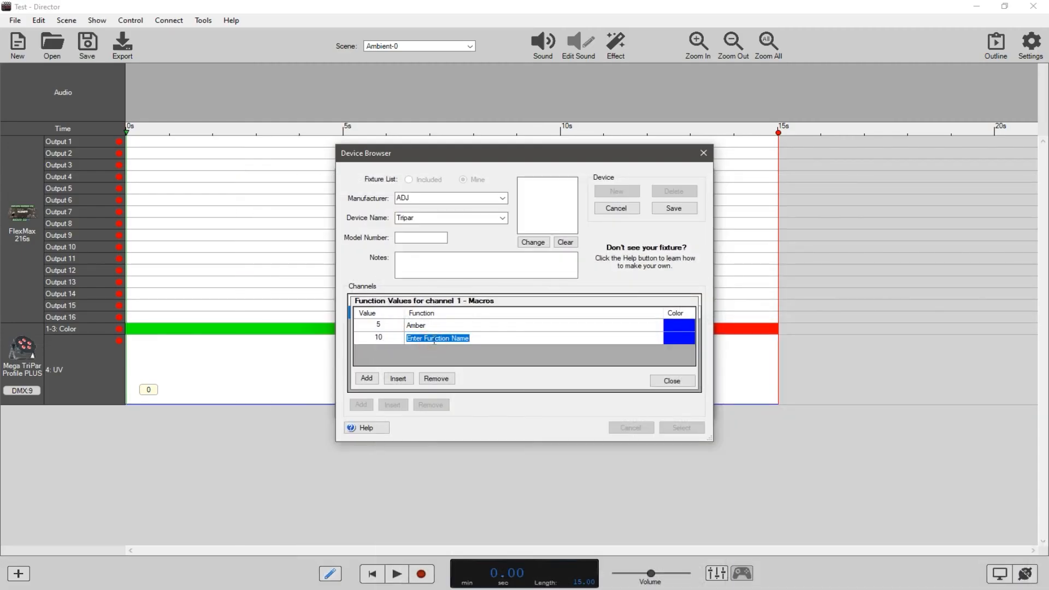
text(Medium Amber)
Color the Amber function yellow and give Medium Amber a custom muted gold color.
click(675, 327)
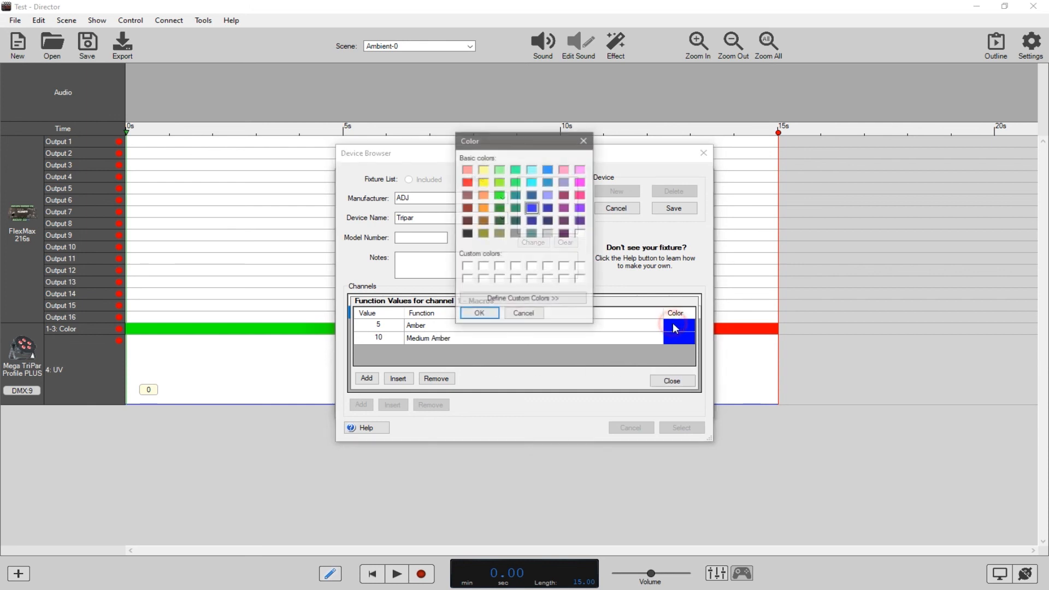
click(484, 182)
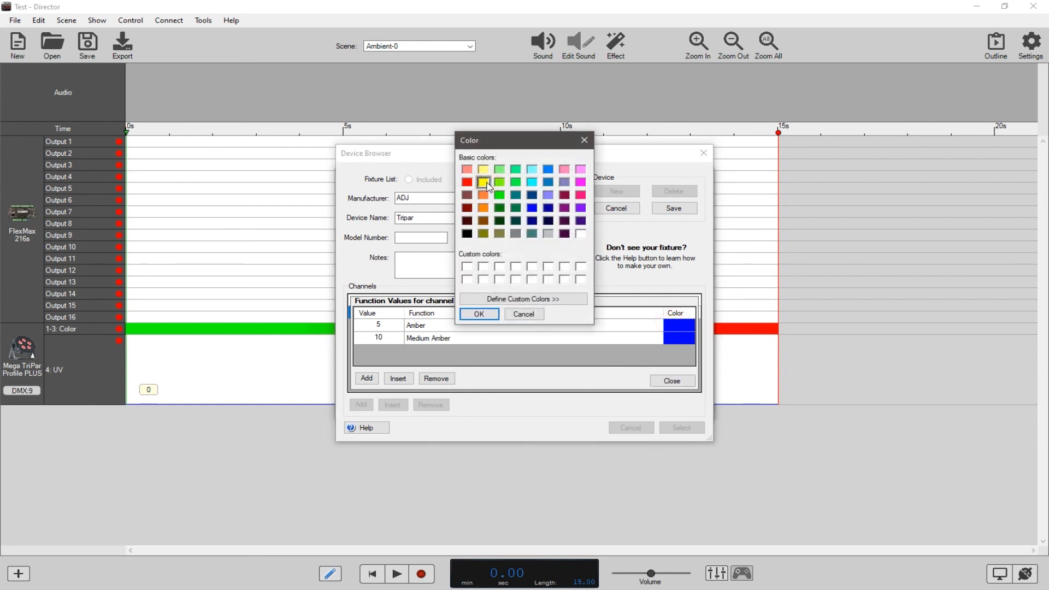
click(473, 319)
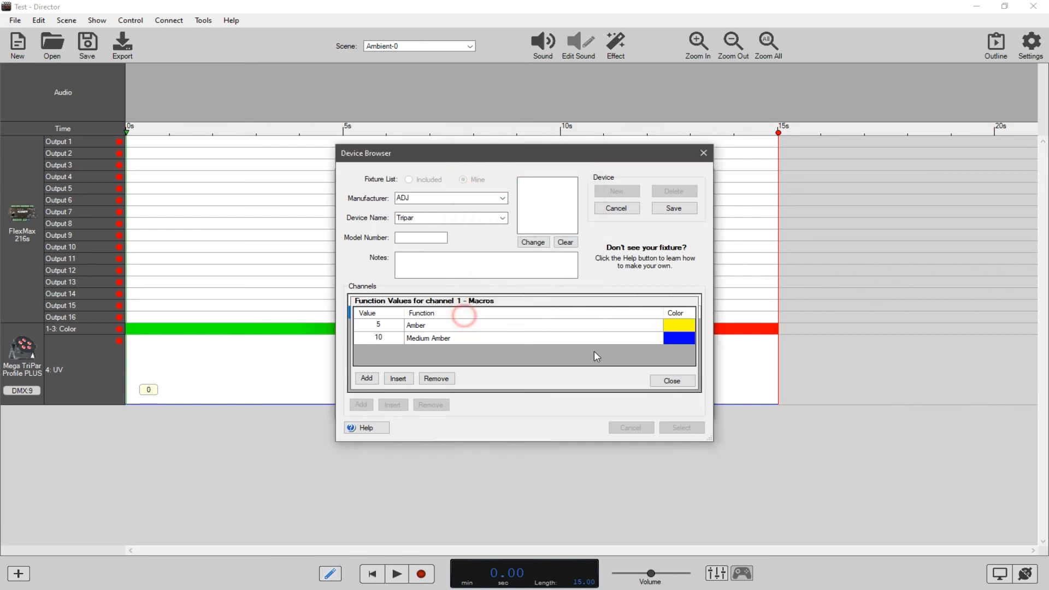
click(674, 336)
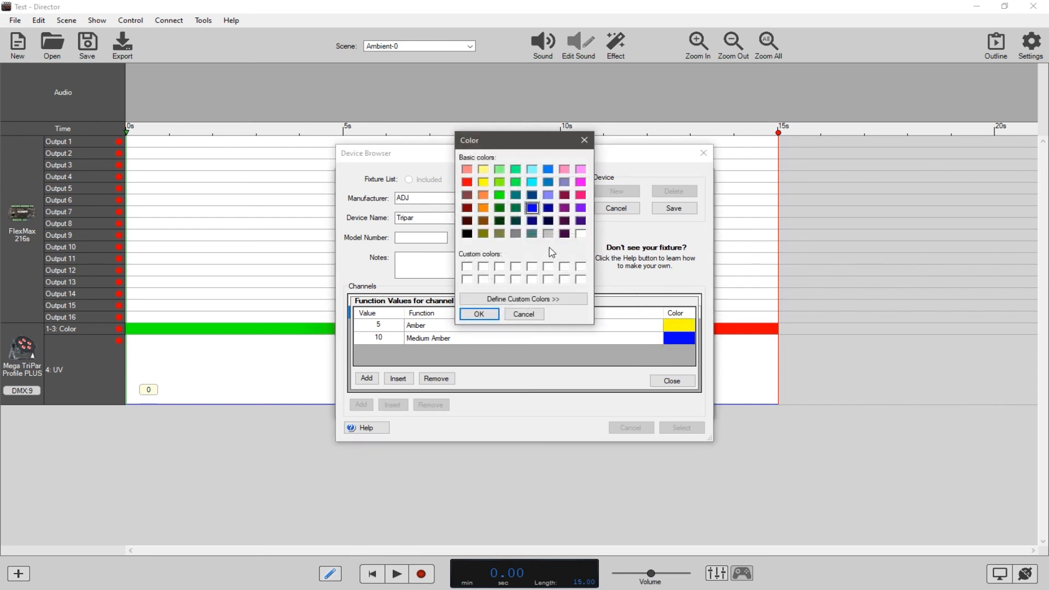
click(530, 299)
click(615, 194)
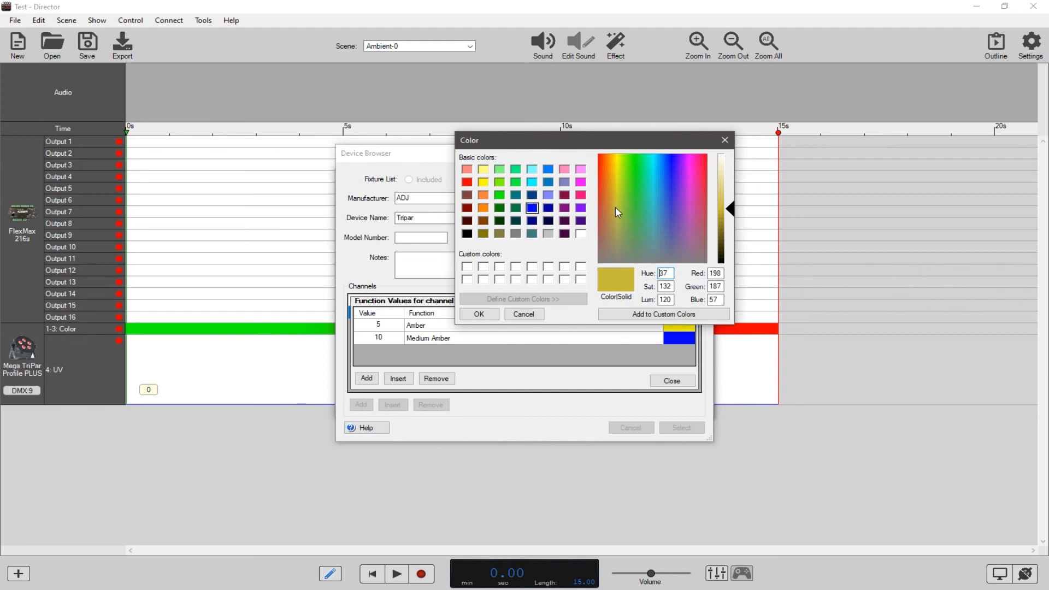
click(481, 315)
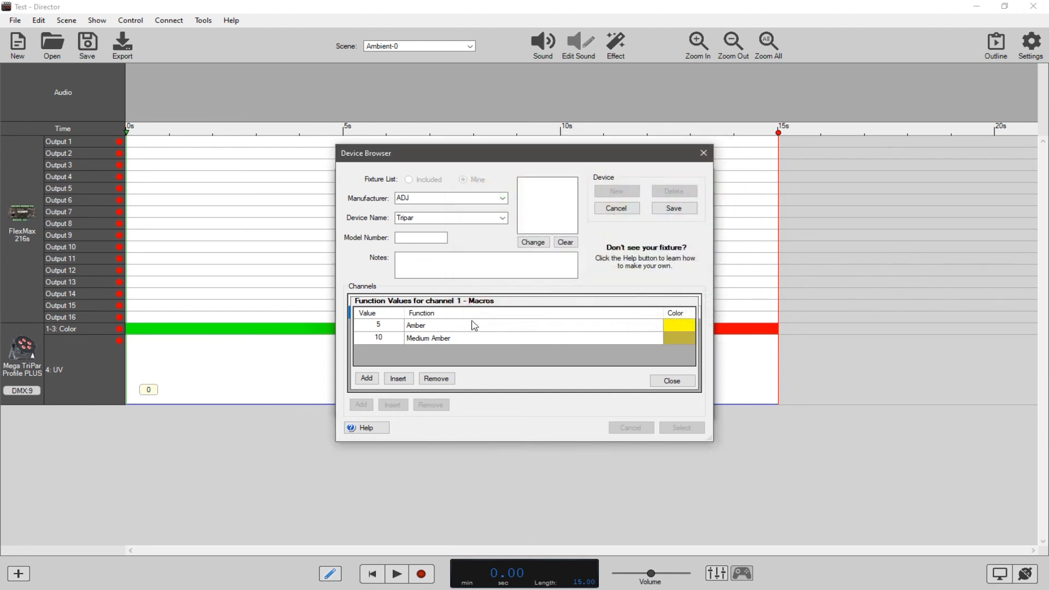
Add a third function with value 180 named Blue, keeping its blue color.
click(366, 378)
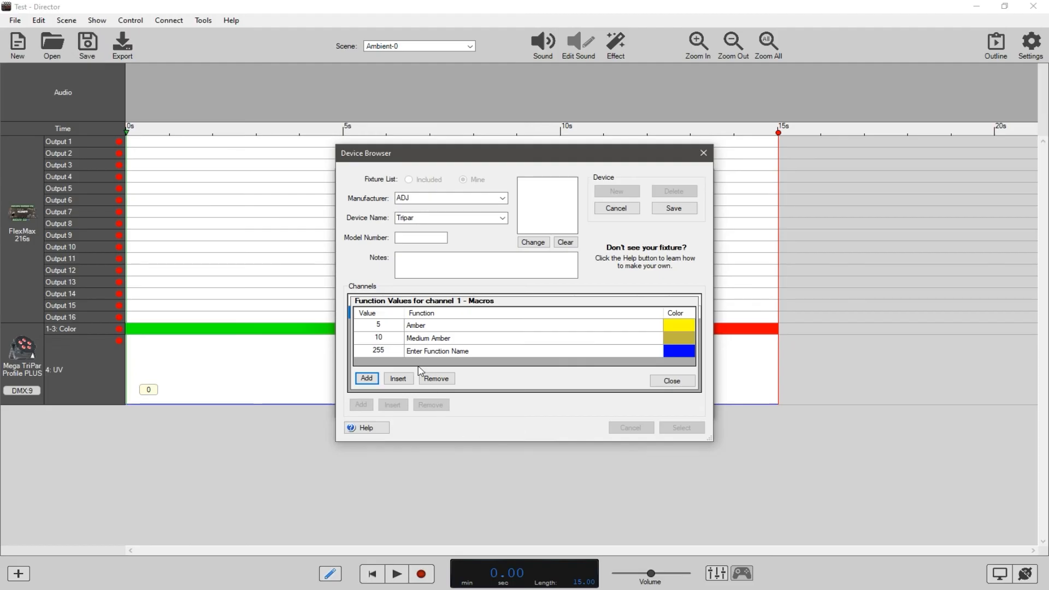
double_click(380, 353)
click(381, 354)
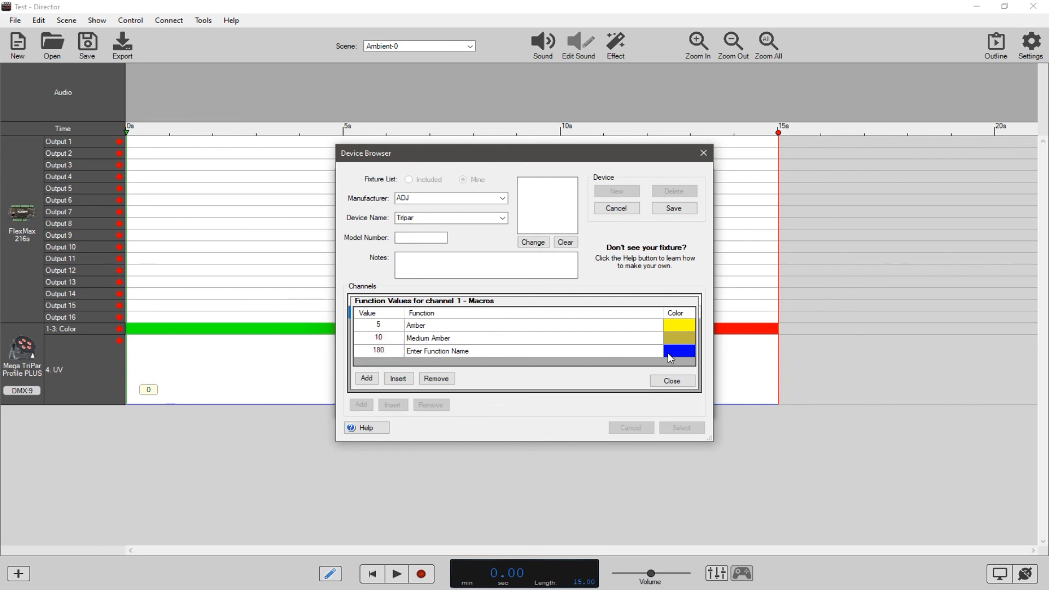
click(670, 358)
click(521, 312)
click(452, 354)
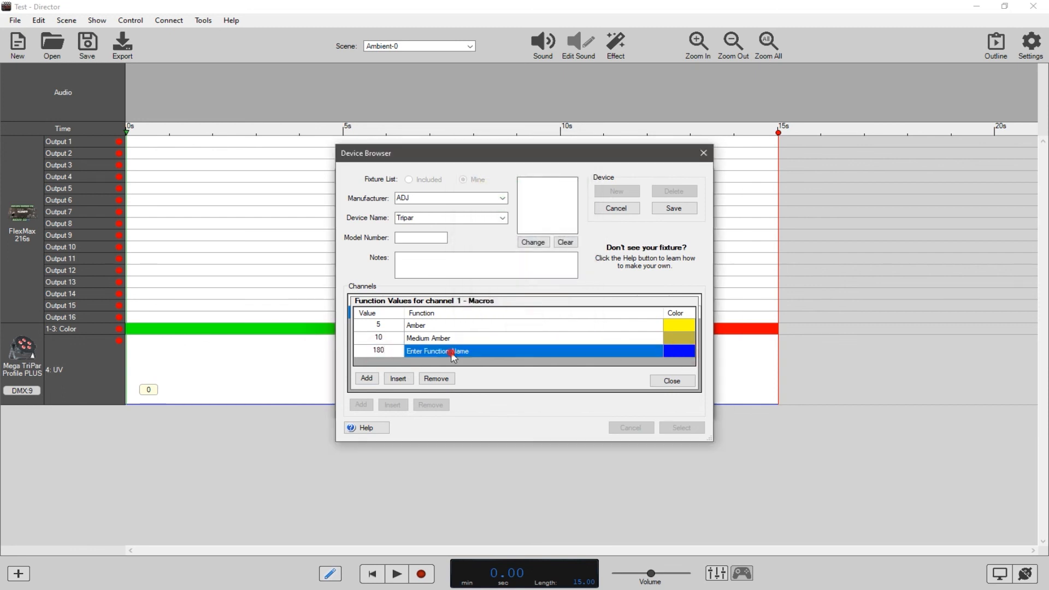
click(452, 354)
text(B)
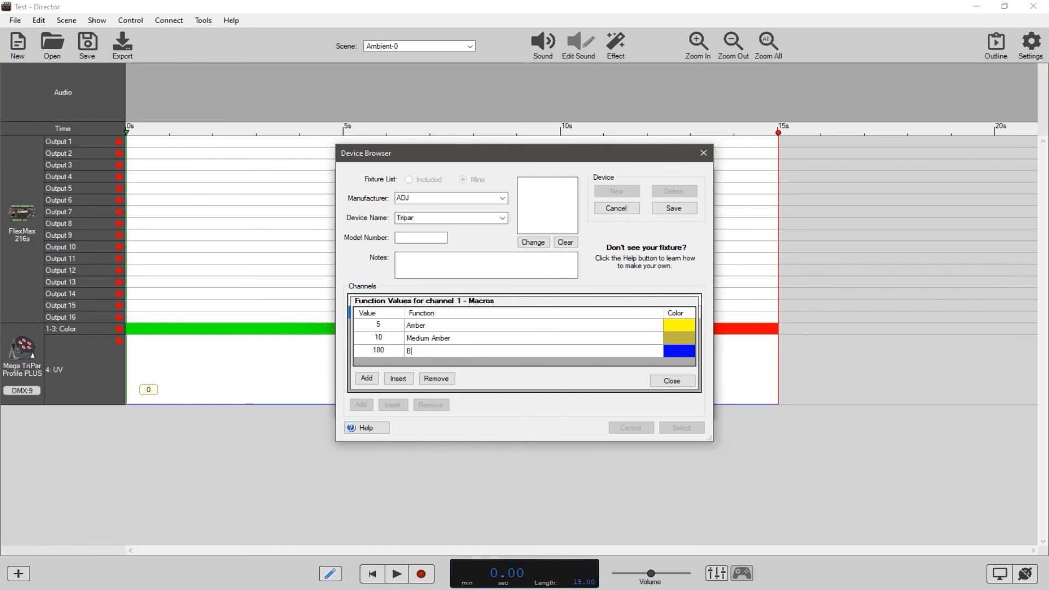
text(lue)
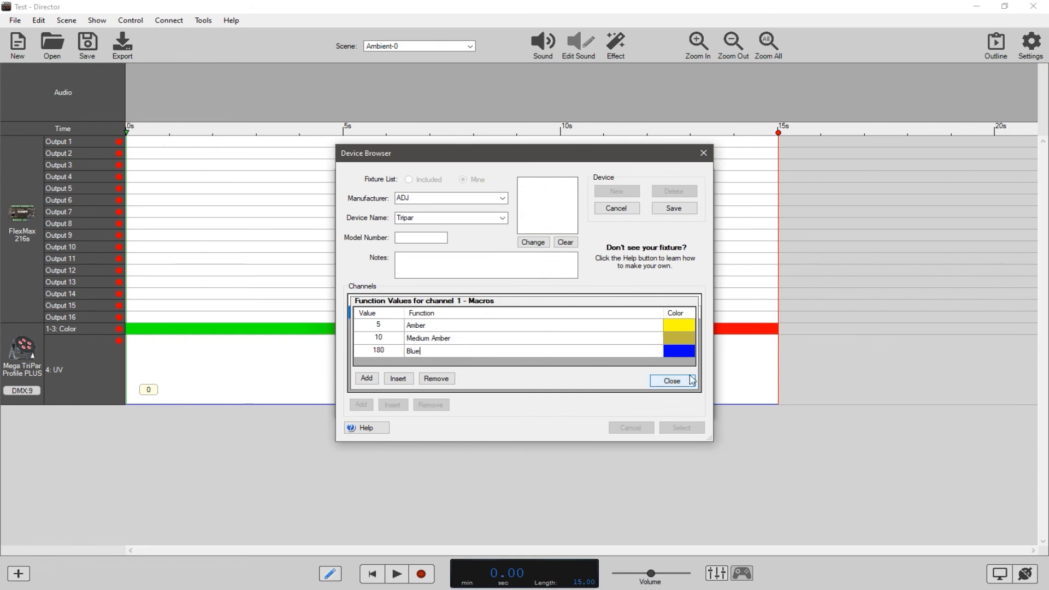
Try to close the function values list of the Macros channel.
click(673, 381)
click(584, 344)
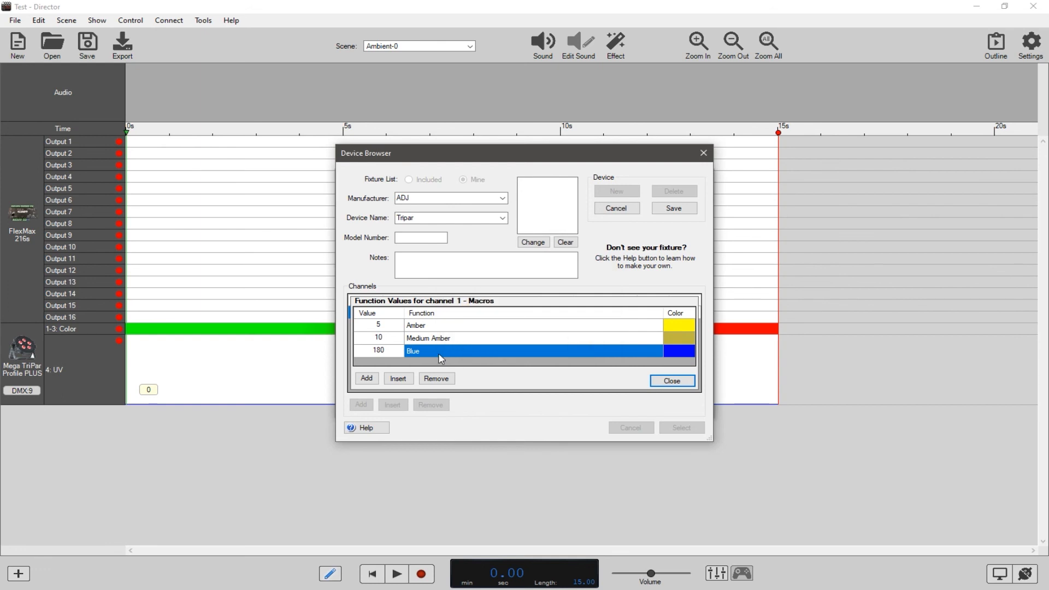
click(667, 381)
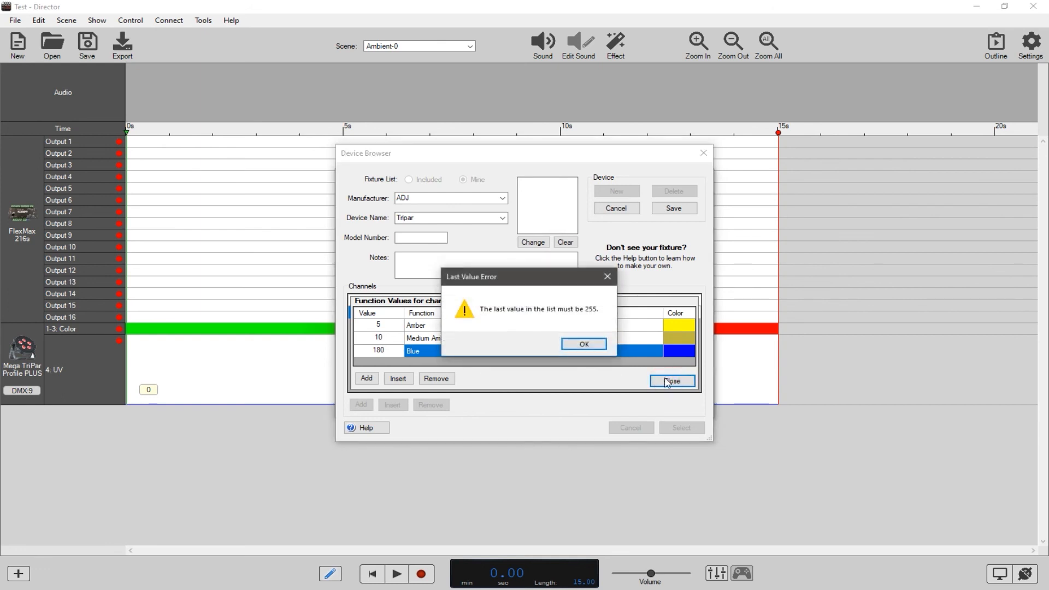
click(571, 342)
Add a fourth function with value 255 named White, checking the last range of the manual's 1-channel macro table.
click(367, 378)
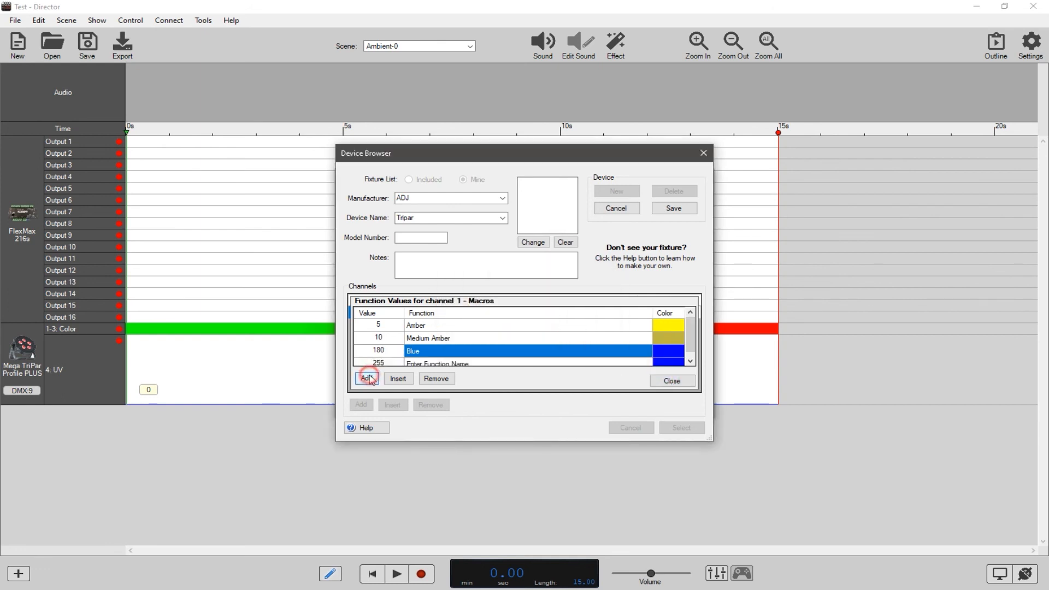
scroll(444, 356, down, 1)
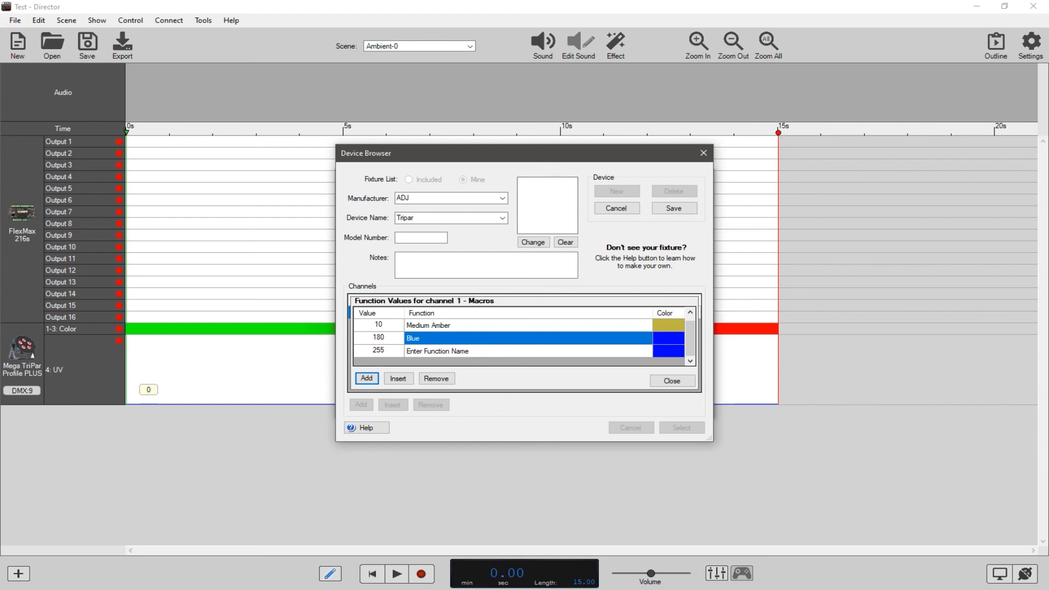
key(alt+Tab)
scroll(752, 479, down, 3)
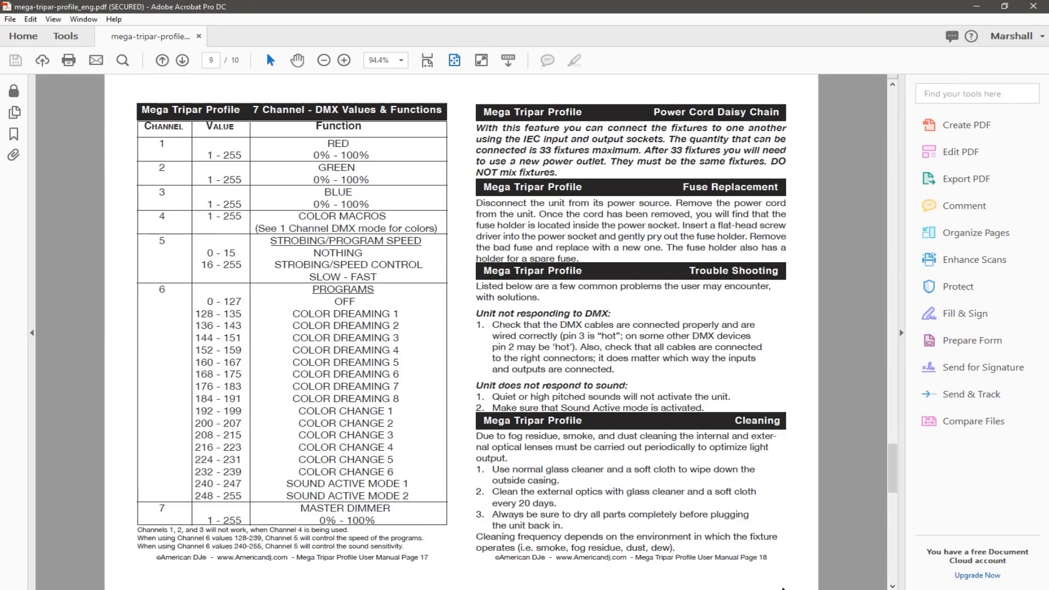
scroll(752, 479, up, 3)
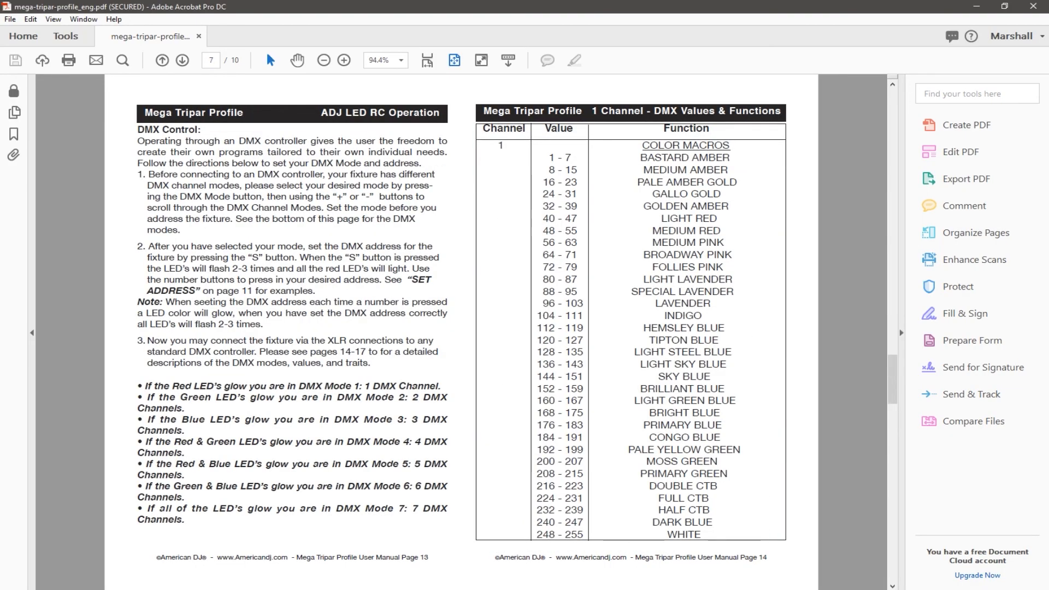
key(alt+Tab)
click(437, 351)
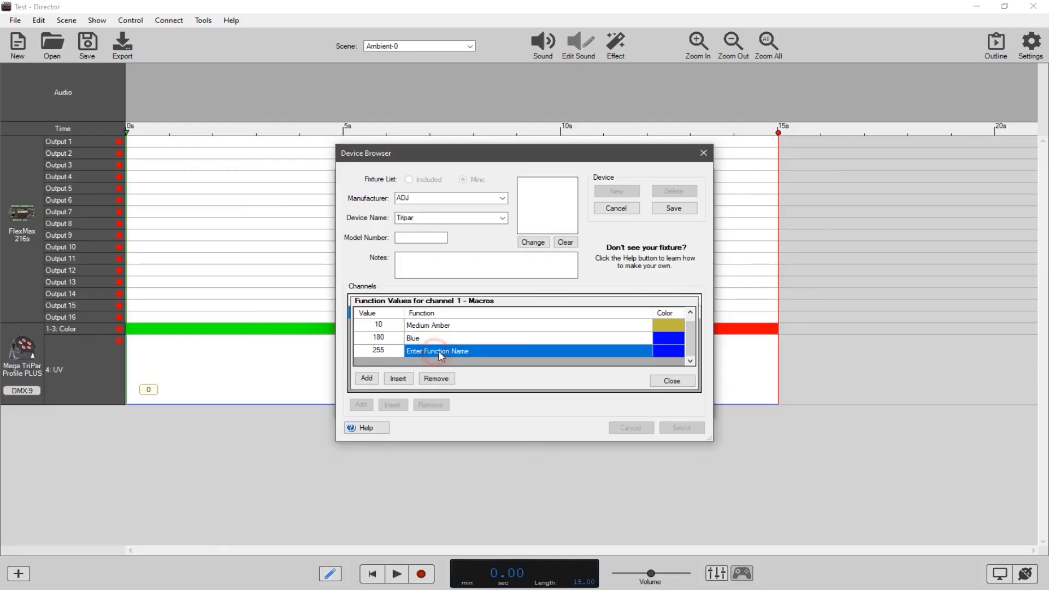
click(439, 350)
text(Whi)
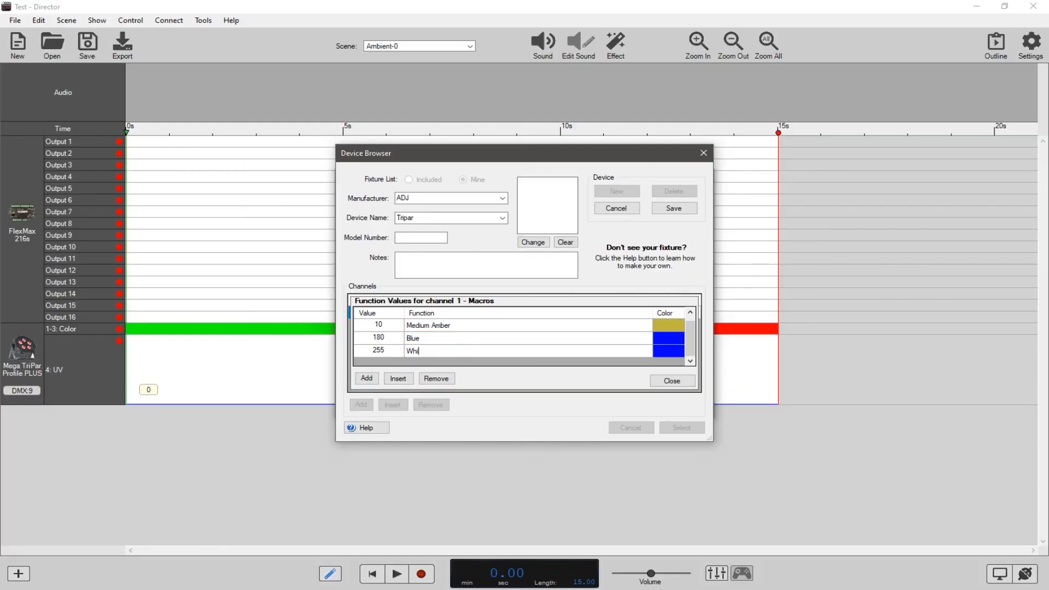
text(te)
Color the White function white and close the function values of the Macros channel.
click(658, 355)
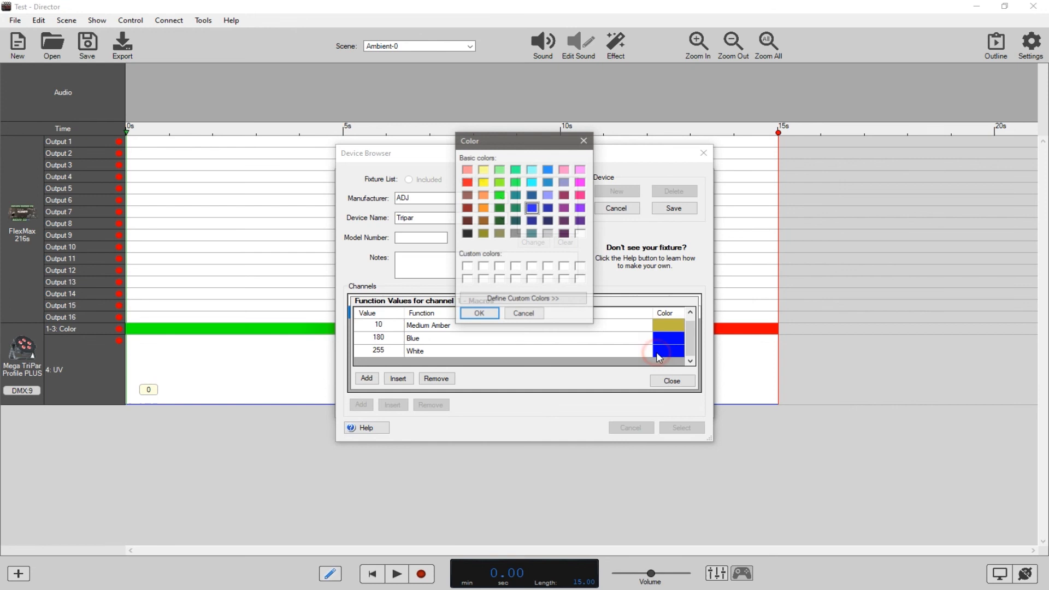
click(581, 234)
click(479, 316)
click(671, 380)
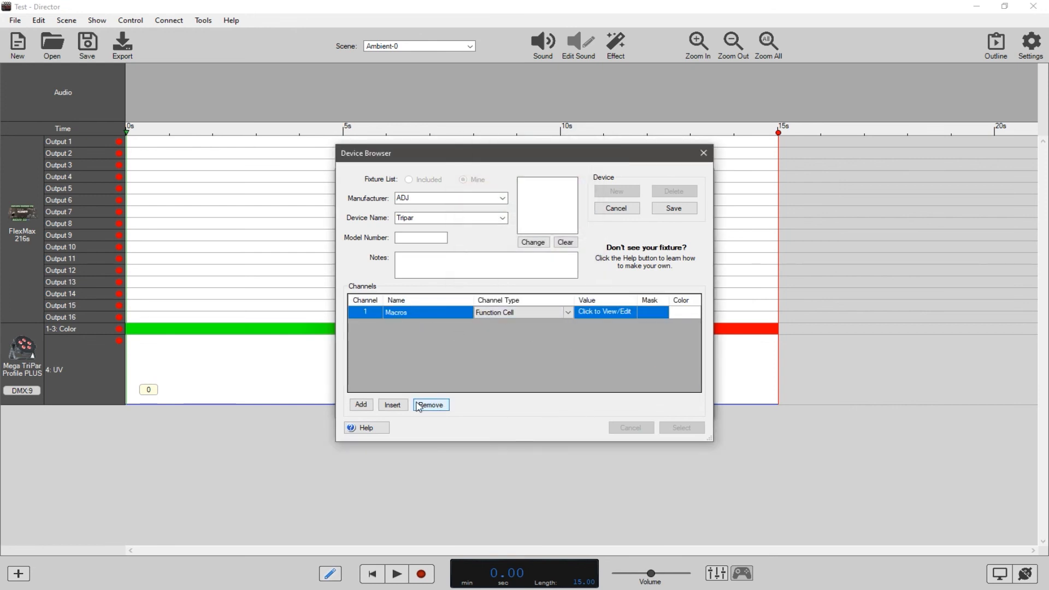
Save the Tripar fixture profile and select it to replace the Mega TriPar Profile PLUS in the timeline.
click(669, 208)
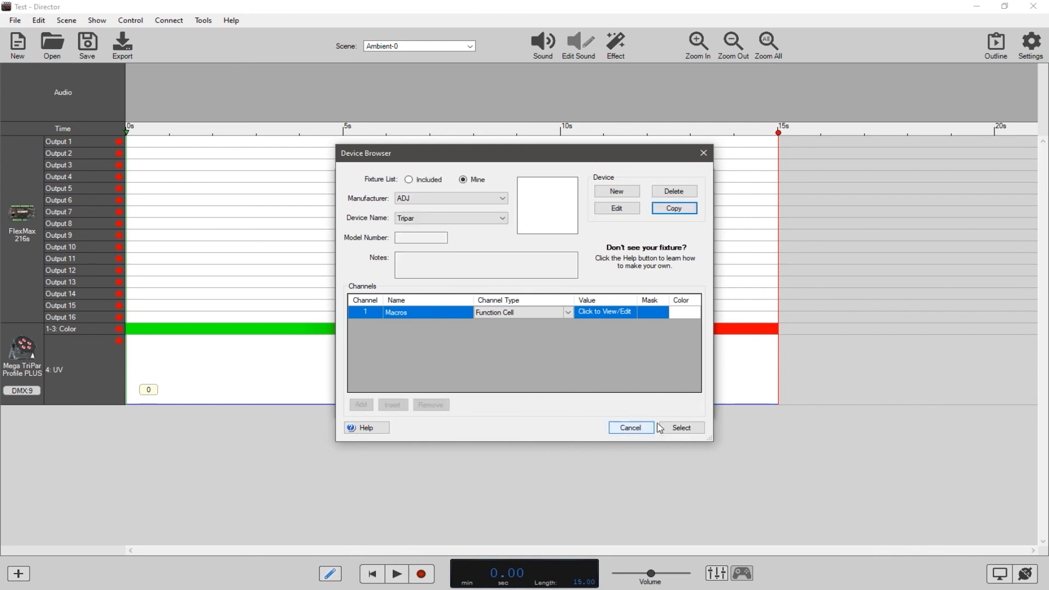
click(681, 427)
click(674, 405)
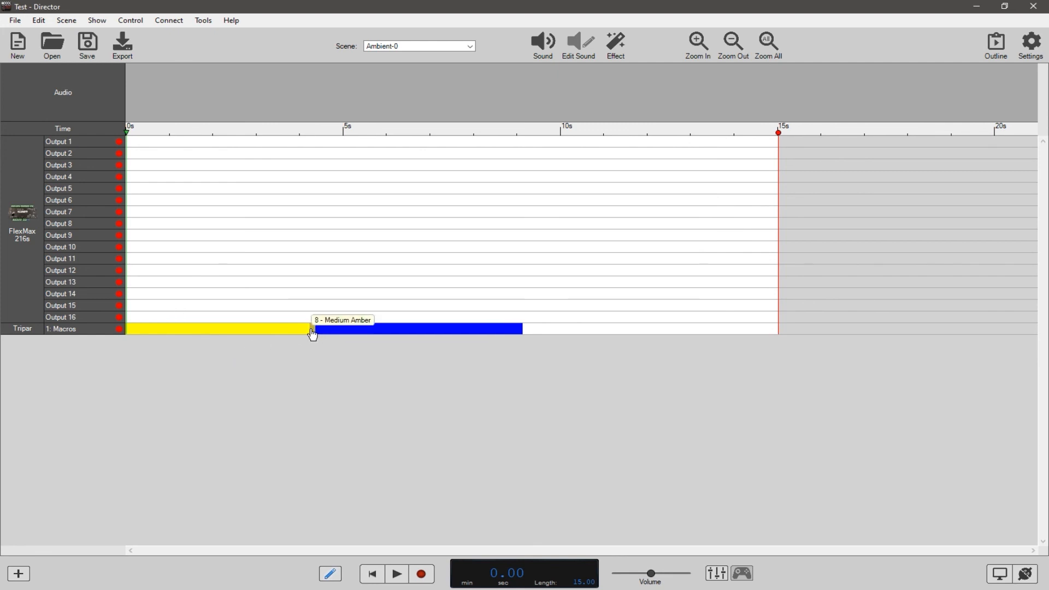
Paint test Amber segments over the blue block on the Tripar's Macros channel and clear the whole channel.
drag(249, 333, 471, 331)
click(420, 330)
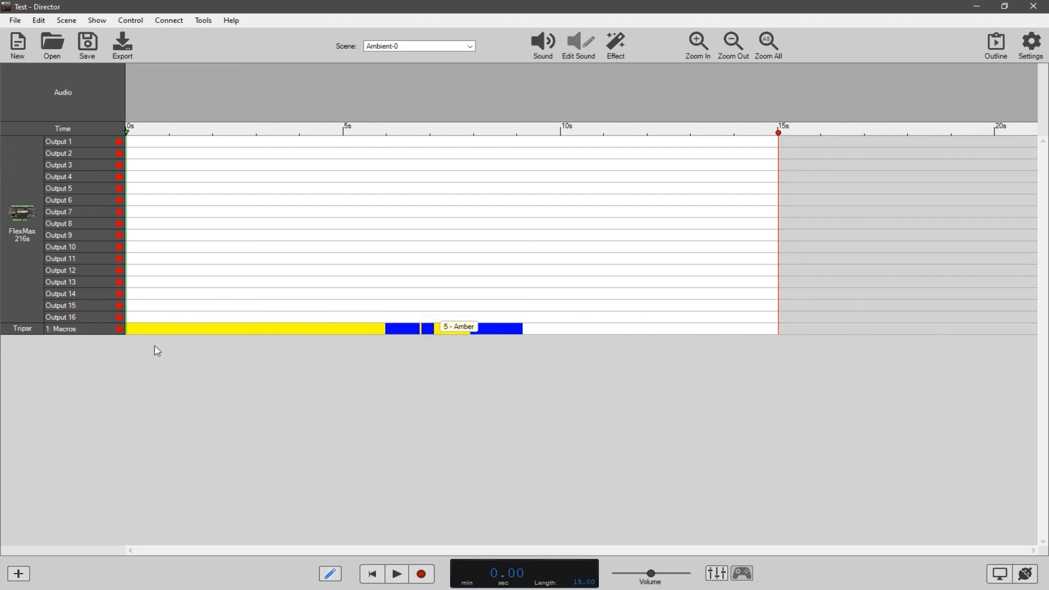
click(96, 330)
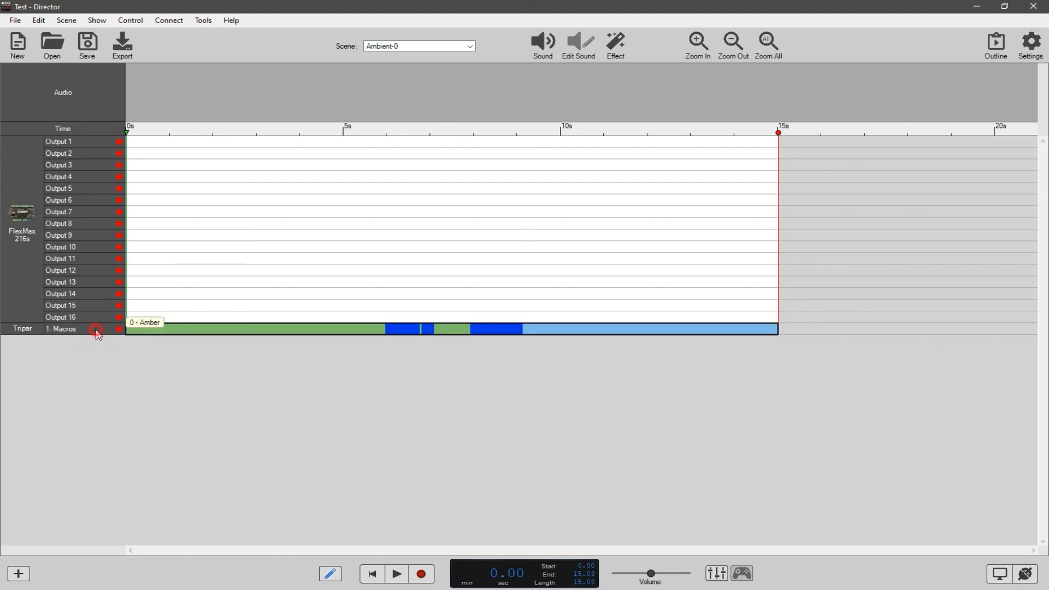
key(Delete)
click(159, 360)
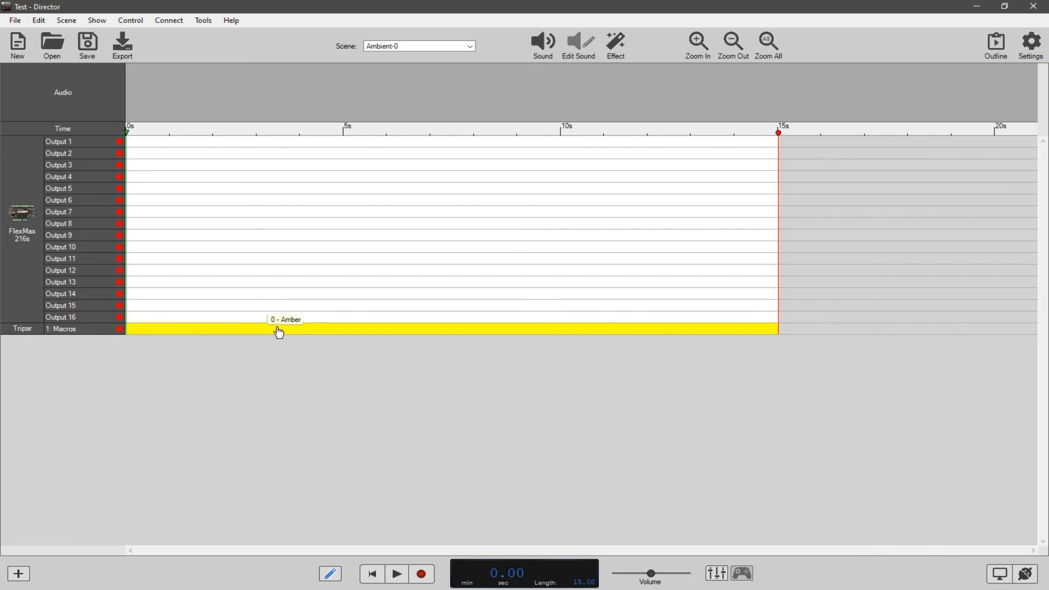
Set the cursor function to 180: Blue and paint about the first 1.8 seconds of the Macros channel.
drag(273, 332, 126, 334)
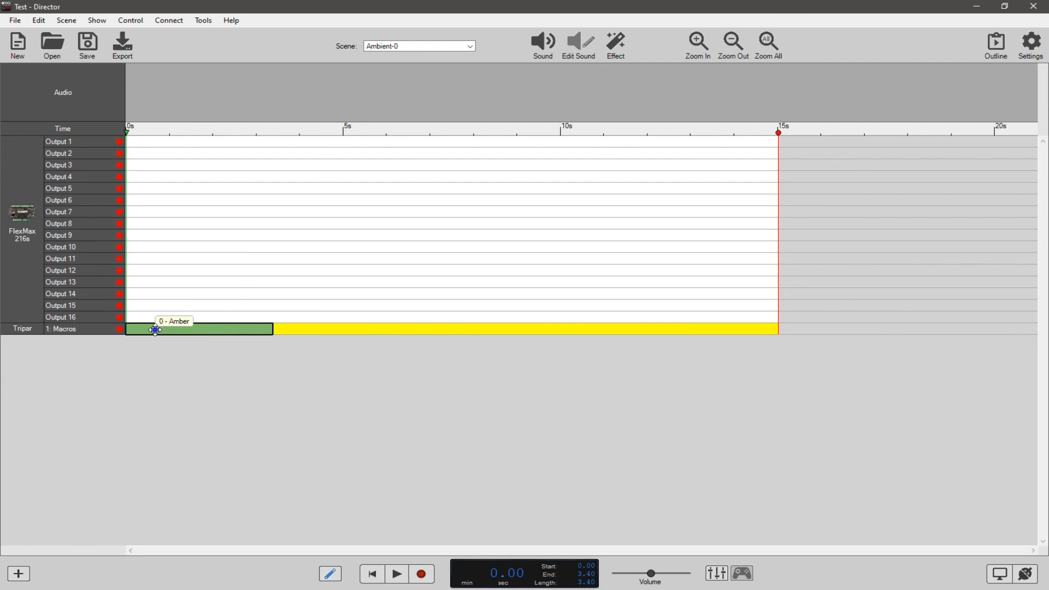
right_click(156, 332)
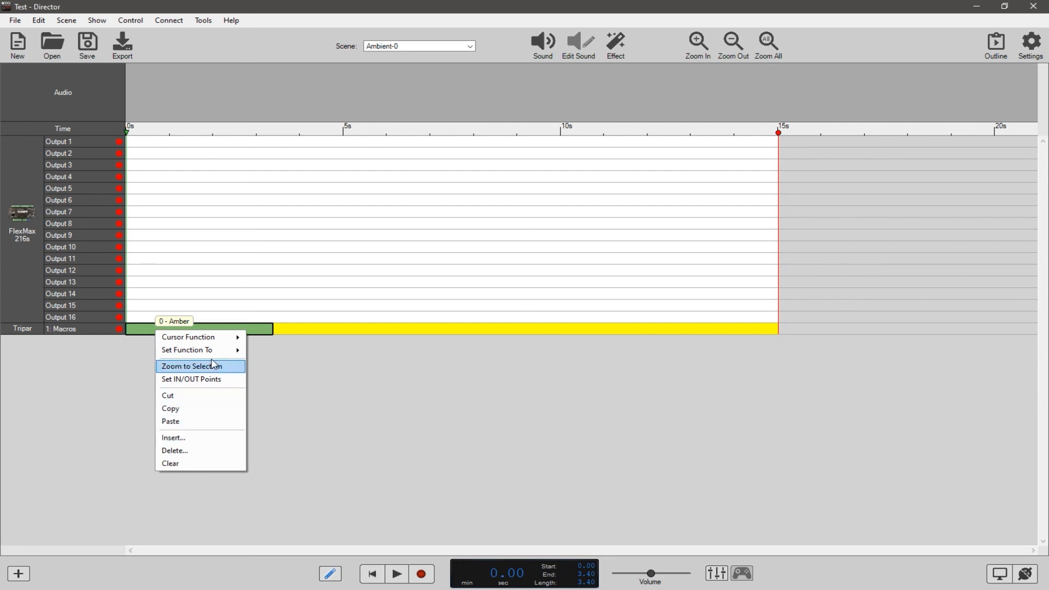
mouse_move(235, 341)
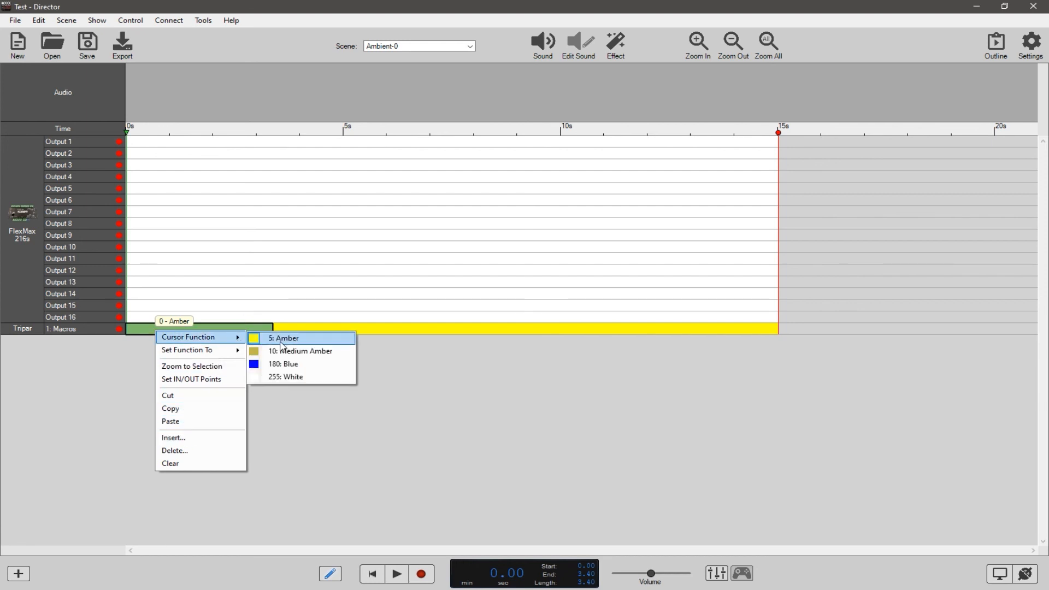
click(300, 365)
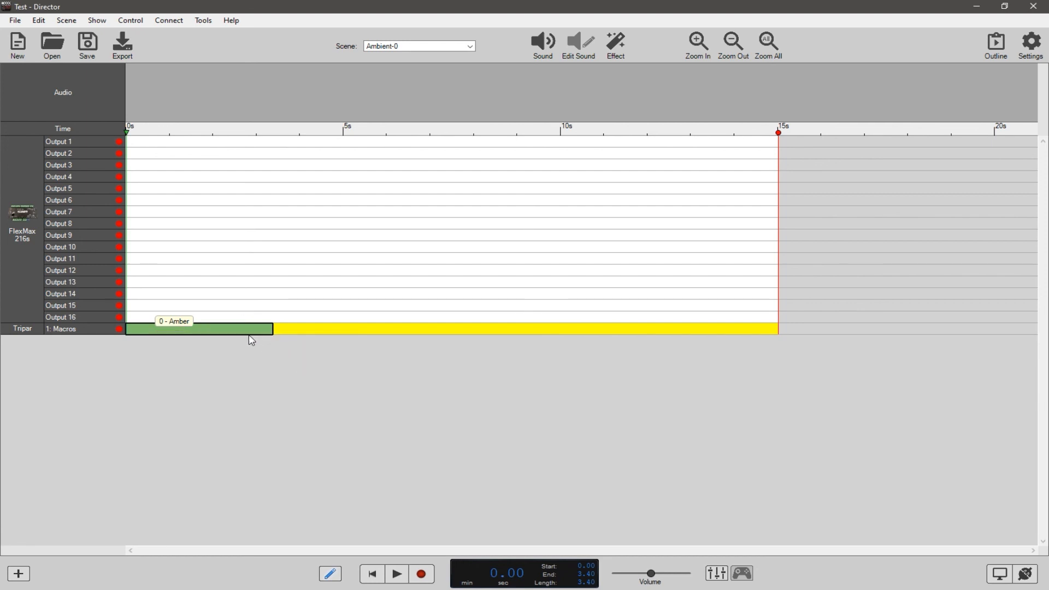
click(257, 351)
right_click(213, 329)
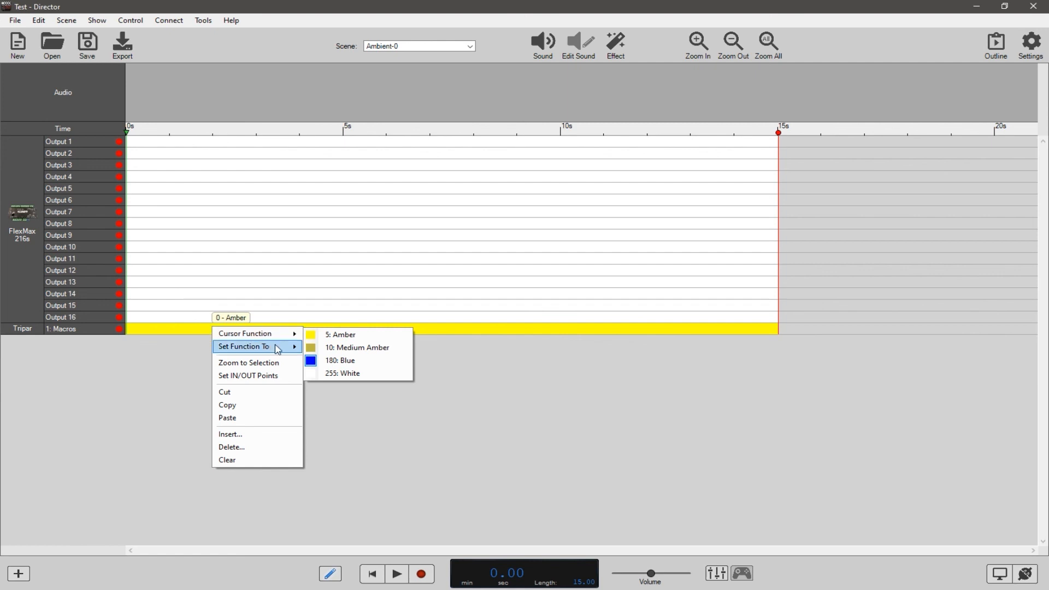
mouse_move(277, 349)
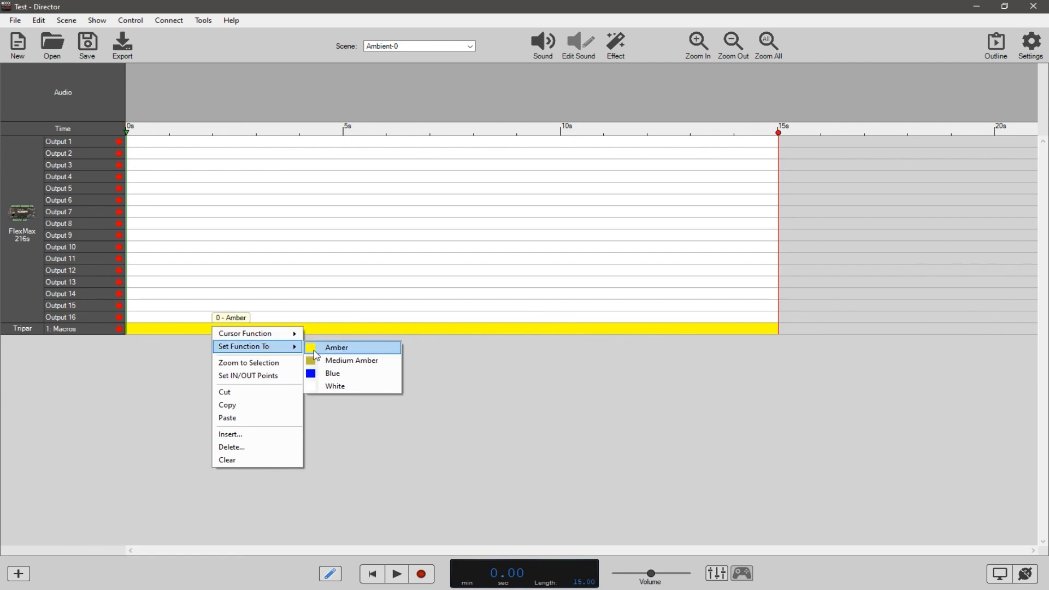
drag(205, 330, 126, 331)
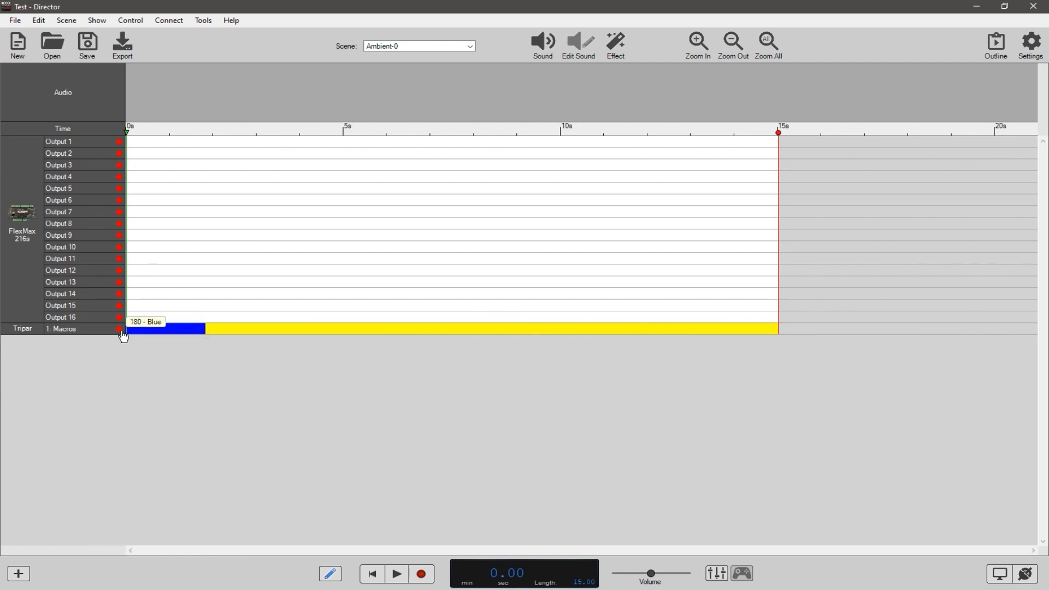
Set the cursor function to 255: White and paint the Macros channel from about 4 to 6.3 seconds.
right_click(272, 330)
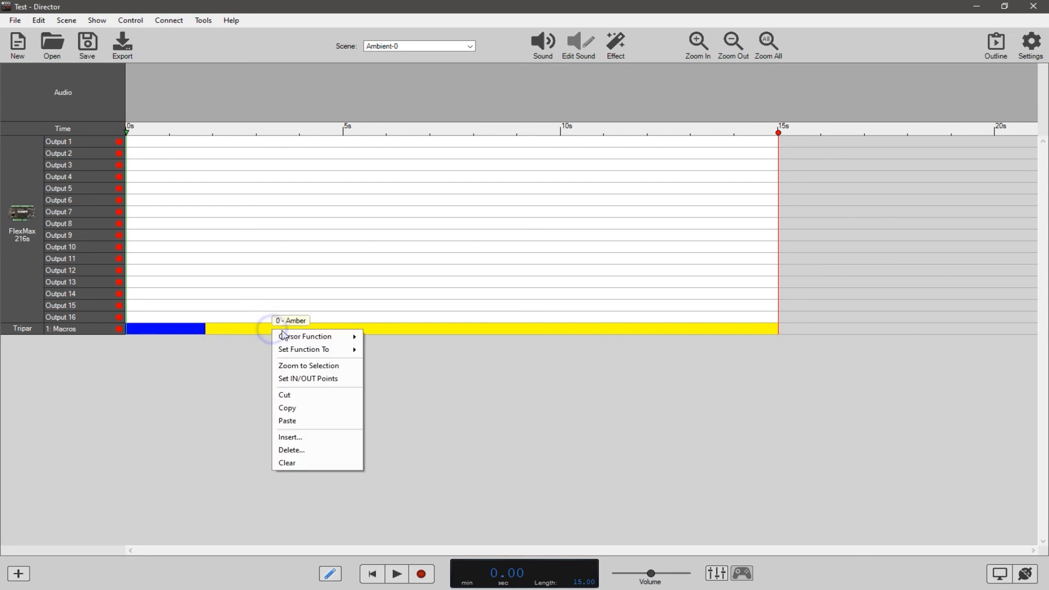
mouse_move(302, 339)
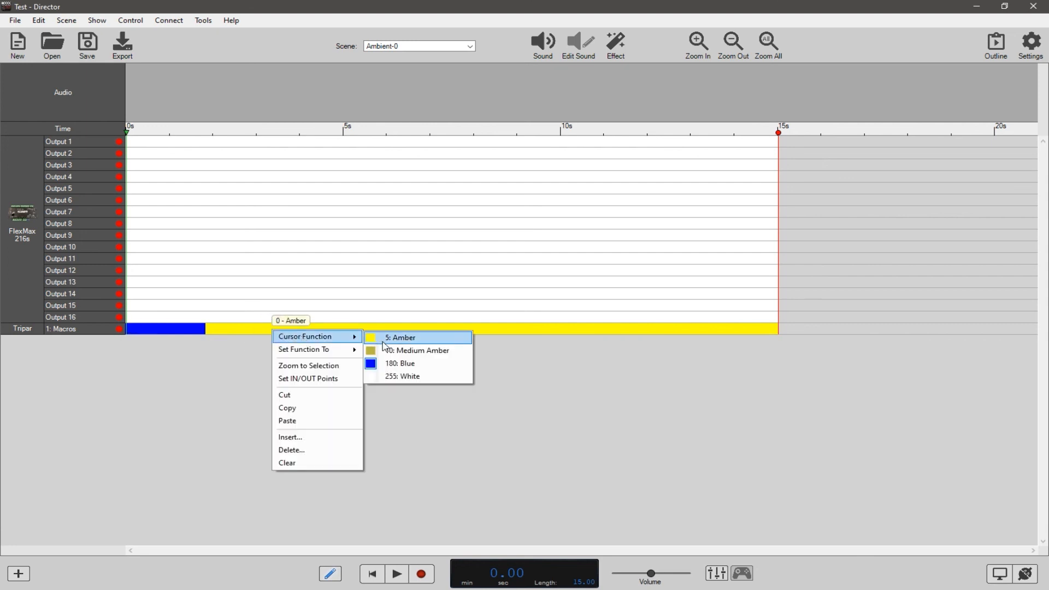
click(402, 376)
drag(301, 330, 402, 332)
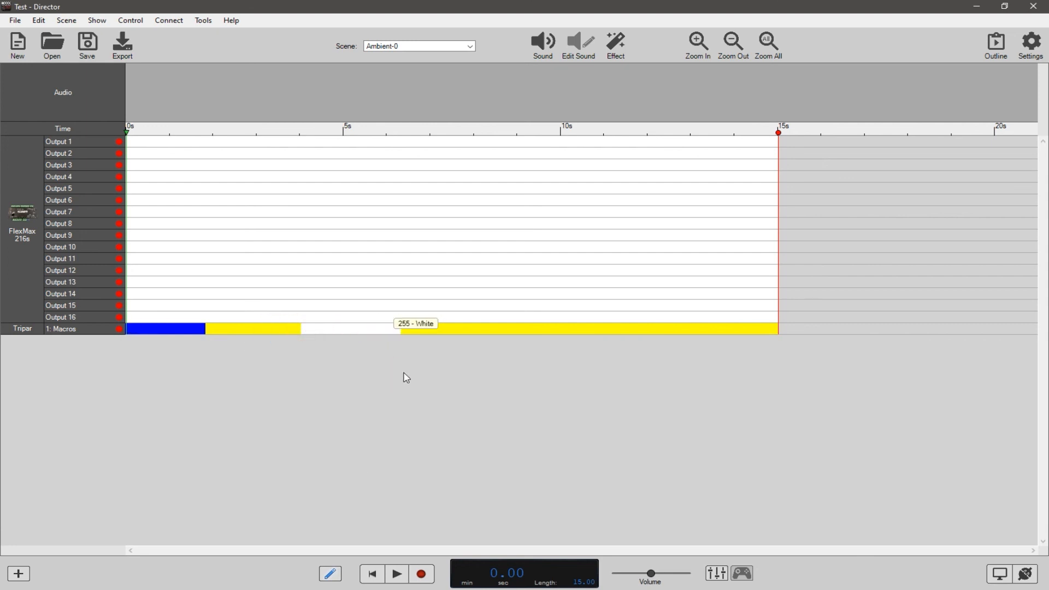
Set the cursor function to 10: Medium Amber and paint the Macros channel from about 3.6 to 5.2 seconds.
right_click(451, 334)
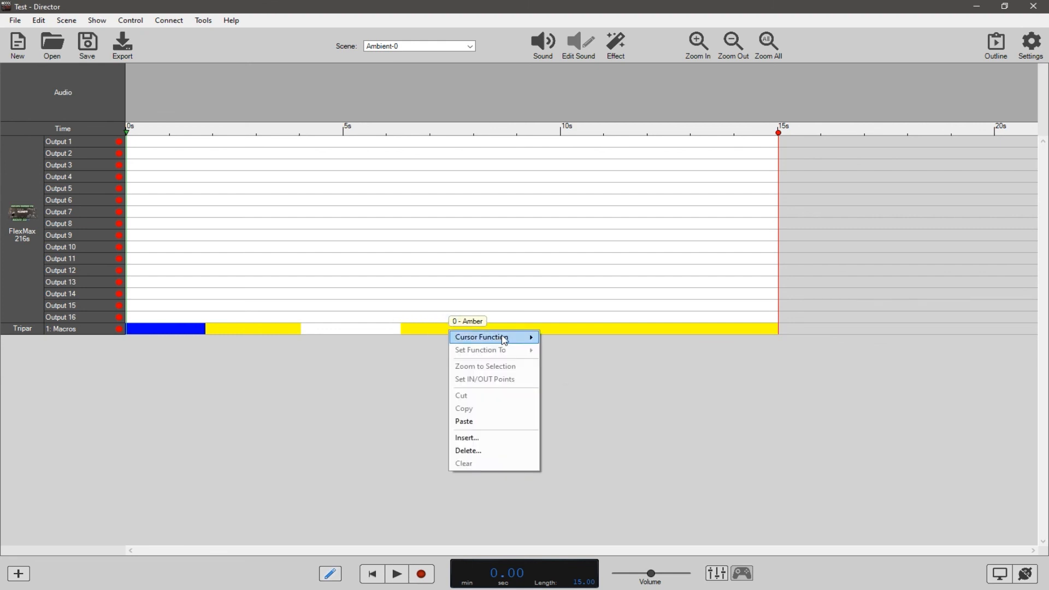
mouse_move(519, 337)
click(577, 353)
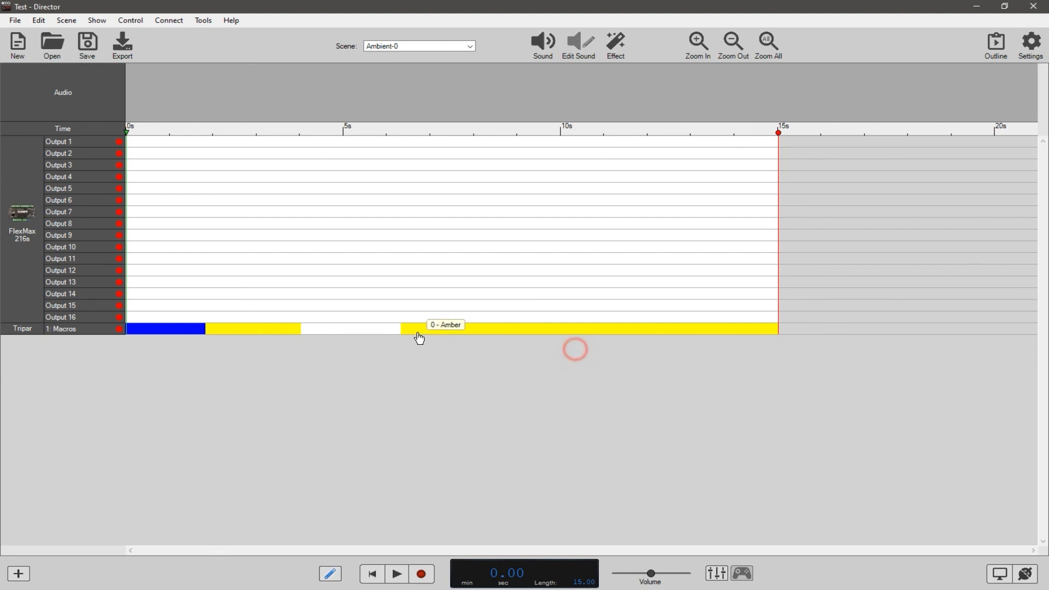
drag(353, 333, 284, 334)
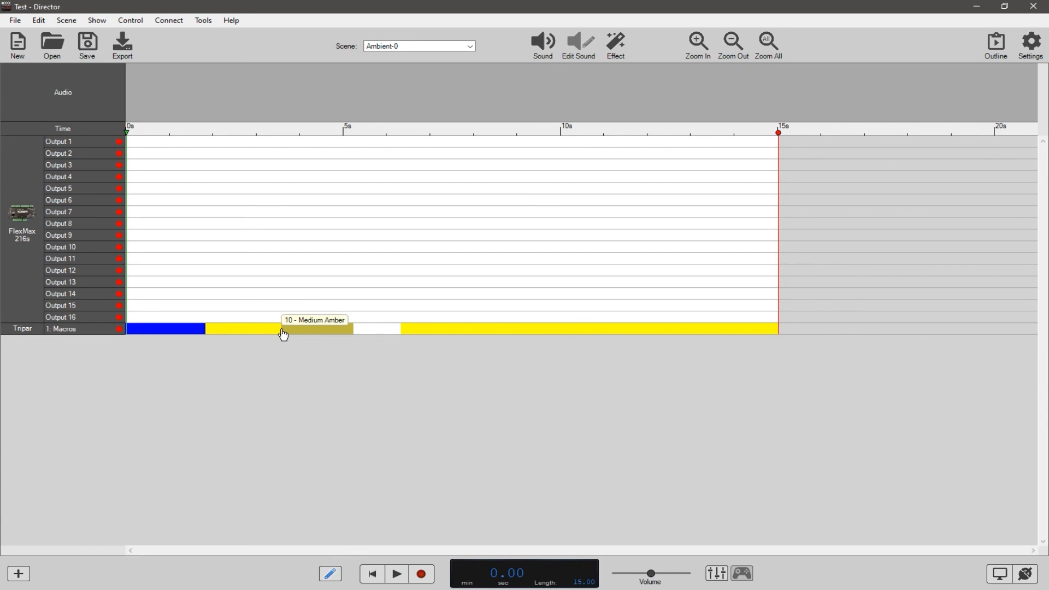
right_click(423, 329)
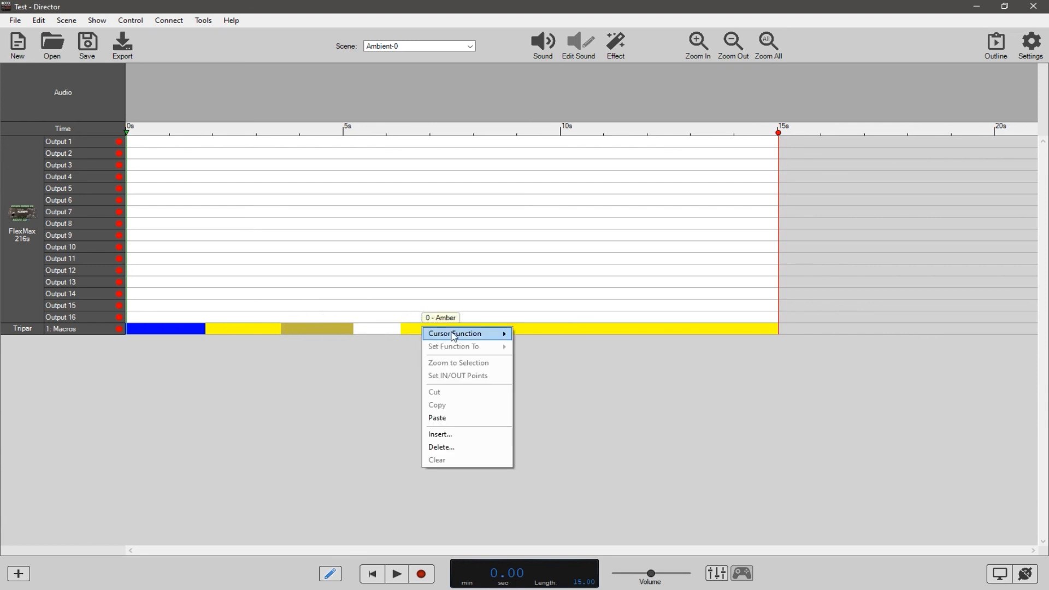
click(376, 356)
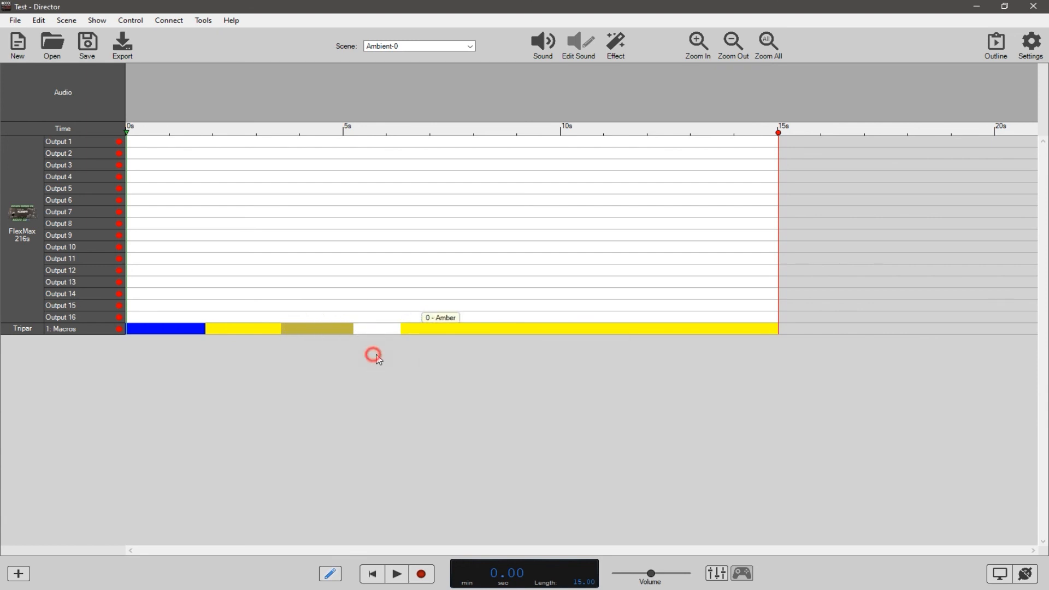
Select the Macros channel from about 4.5 to 5.56 seconds, set its function to Blue, and clear the selection.
drag(364, 328, 322, 330)
right_click(352, 330)
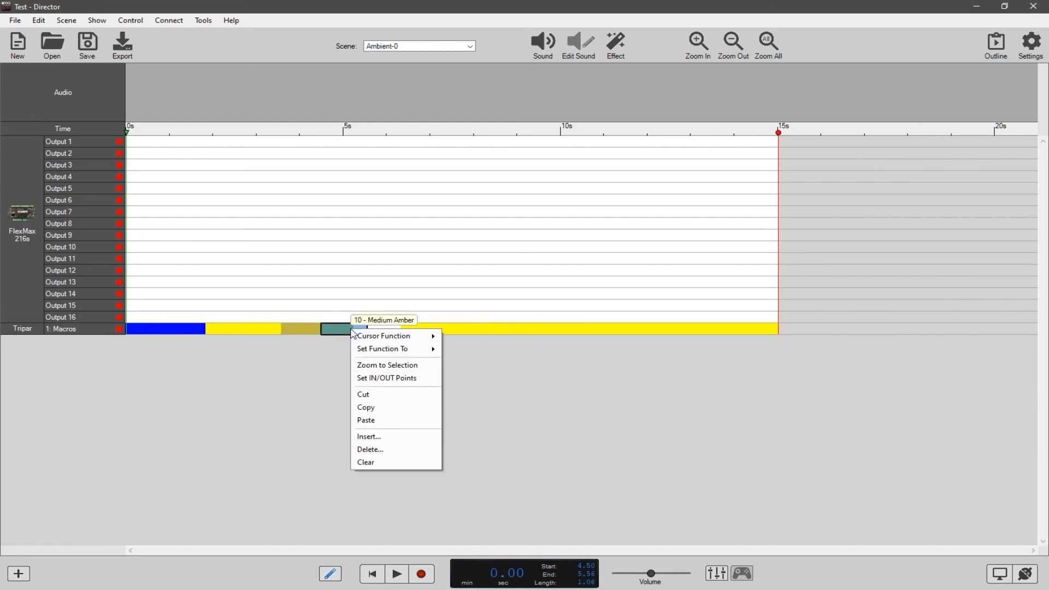
mouse_move(393, 349)
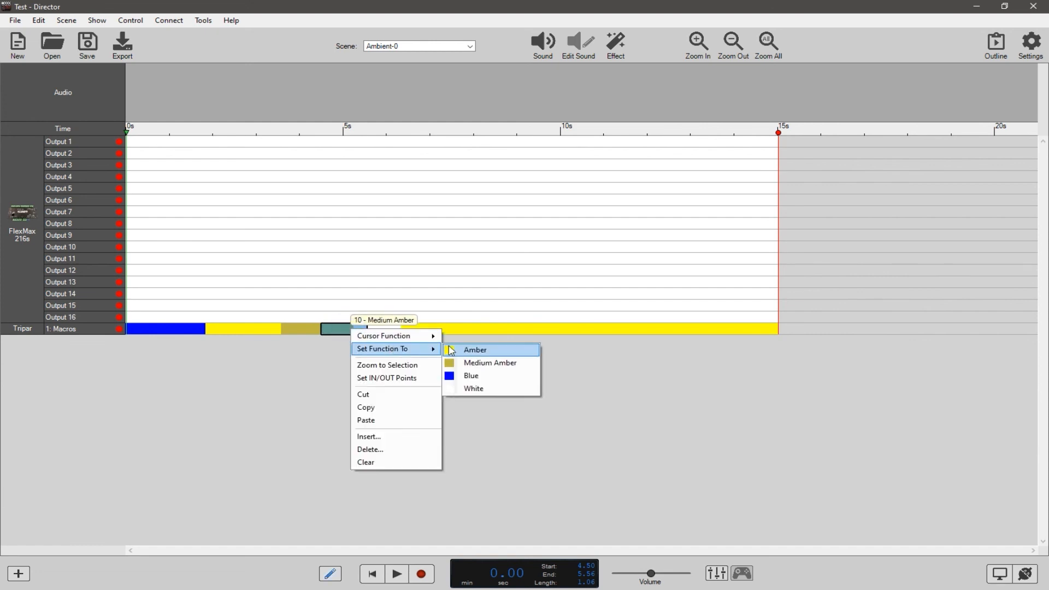
click(468, 375)
click(365, 352)
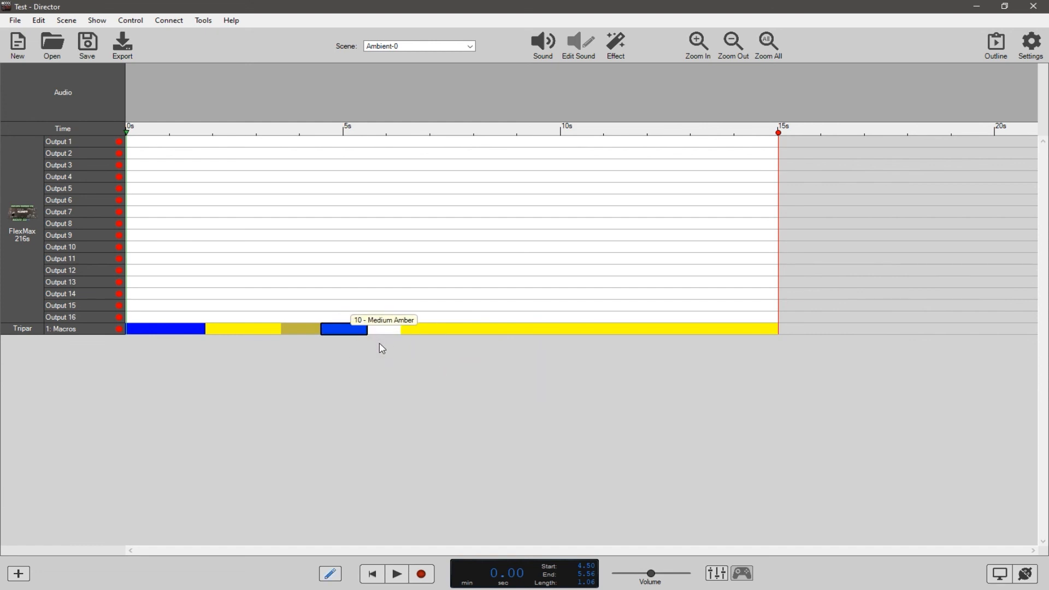
click(380, 346)
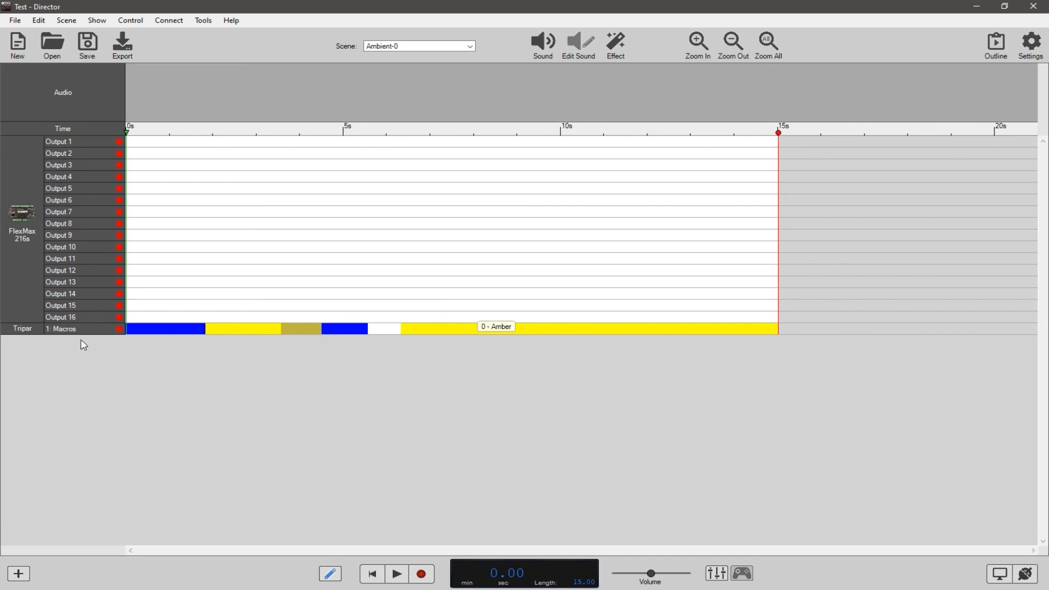
right_click(21, 331)
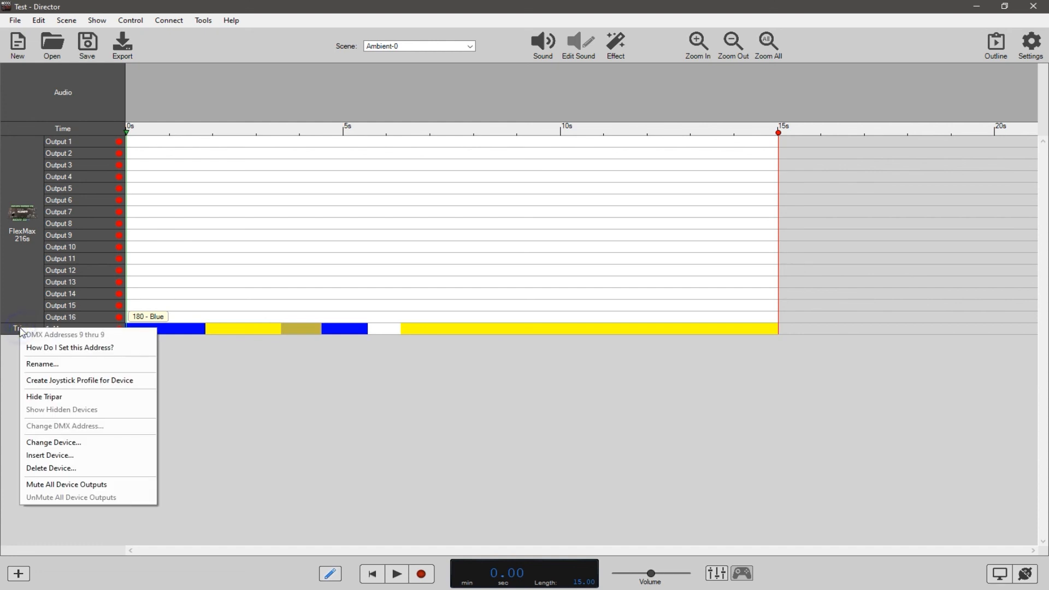
click(64, 441)
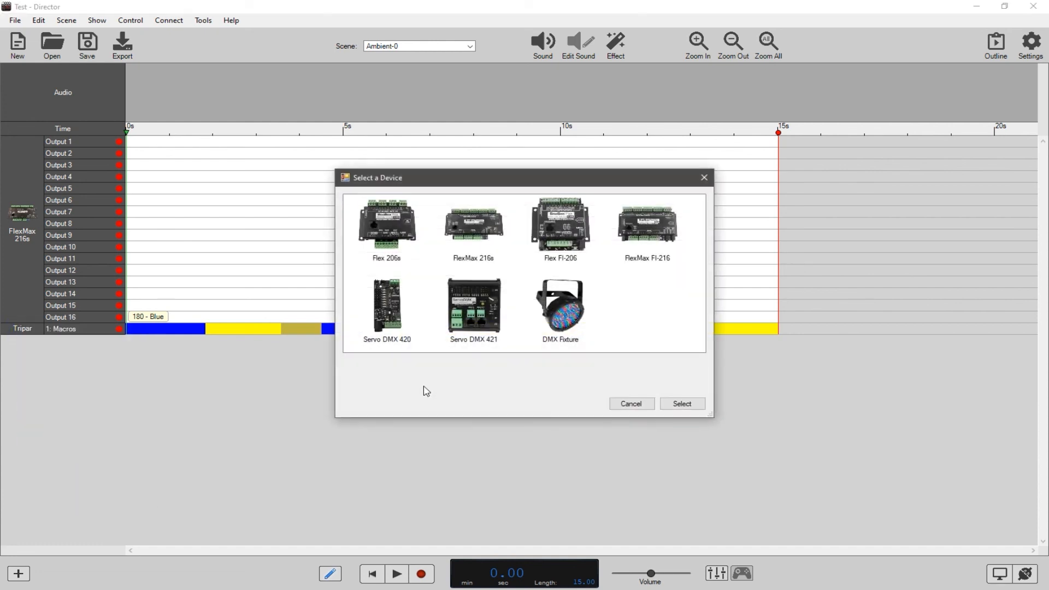
click(629, 402)
Open the custom ADJ Tripar profile for editing in the DMX Device Editor and change its Macros channel type to Line with Fill.
click(203, 21)
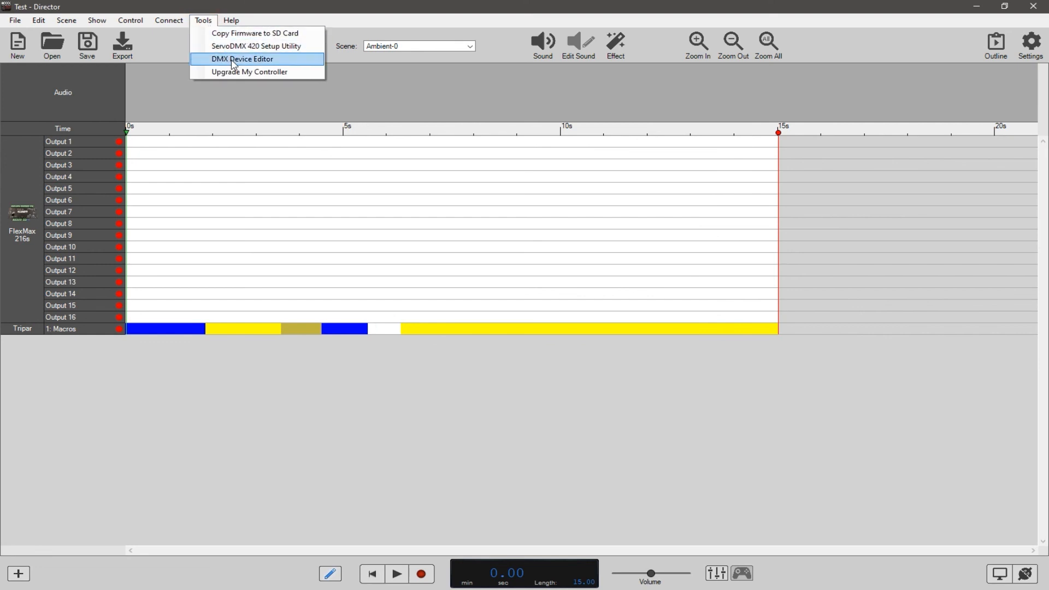
click(234, 60)
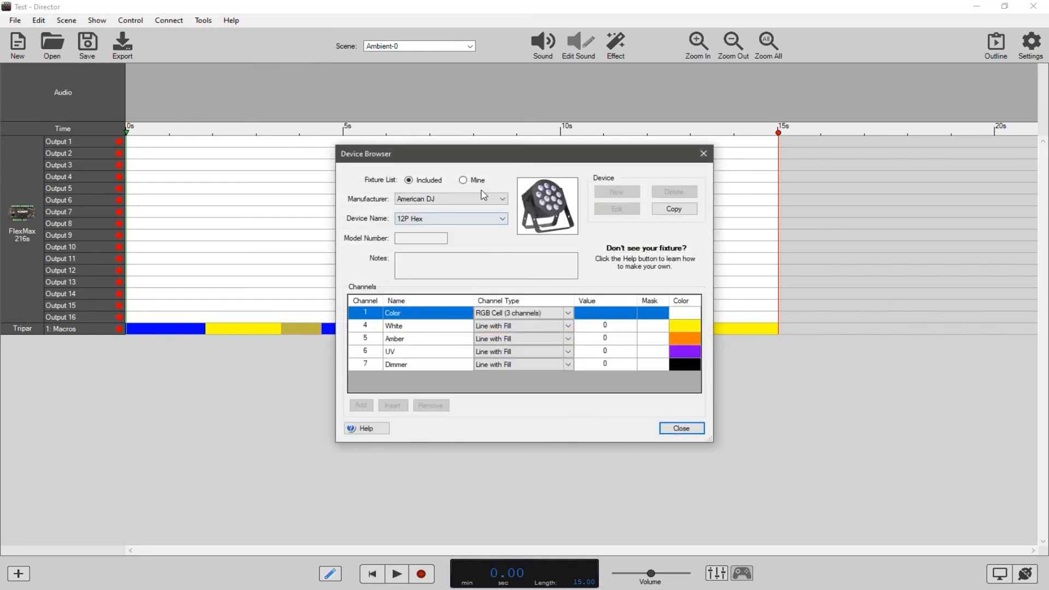
click(463, 180)
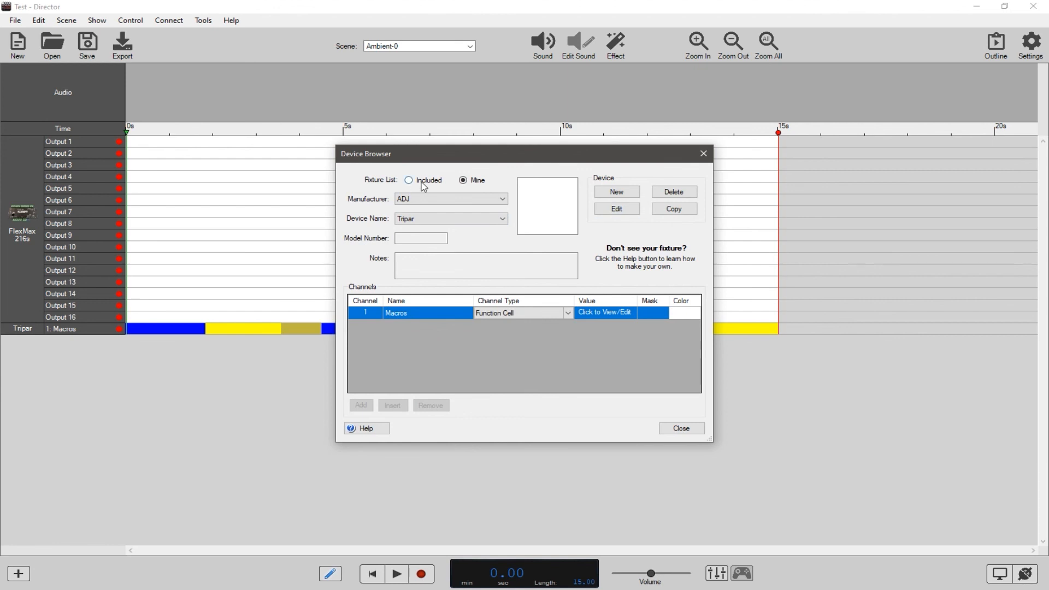
click(616, 210)
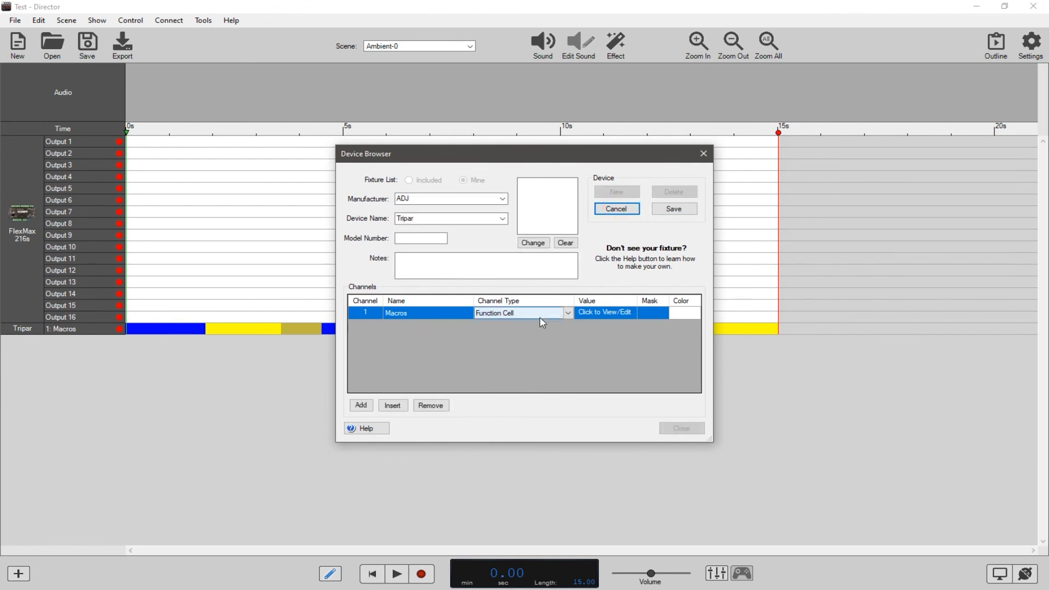
click(568, 313)
click(569, 313)
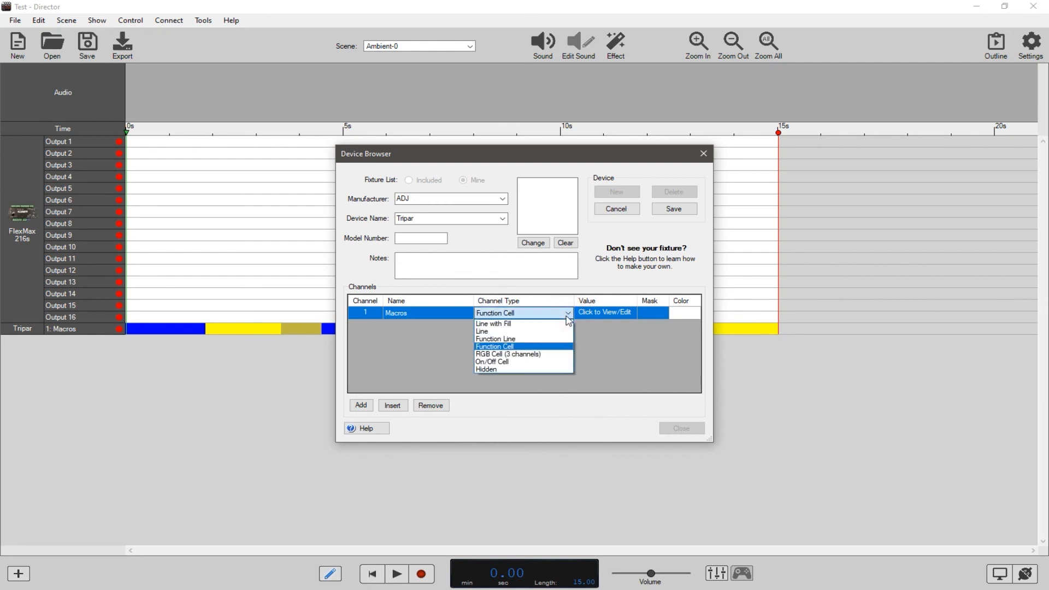
click(514, 324)
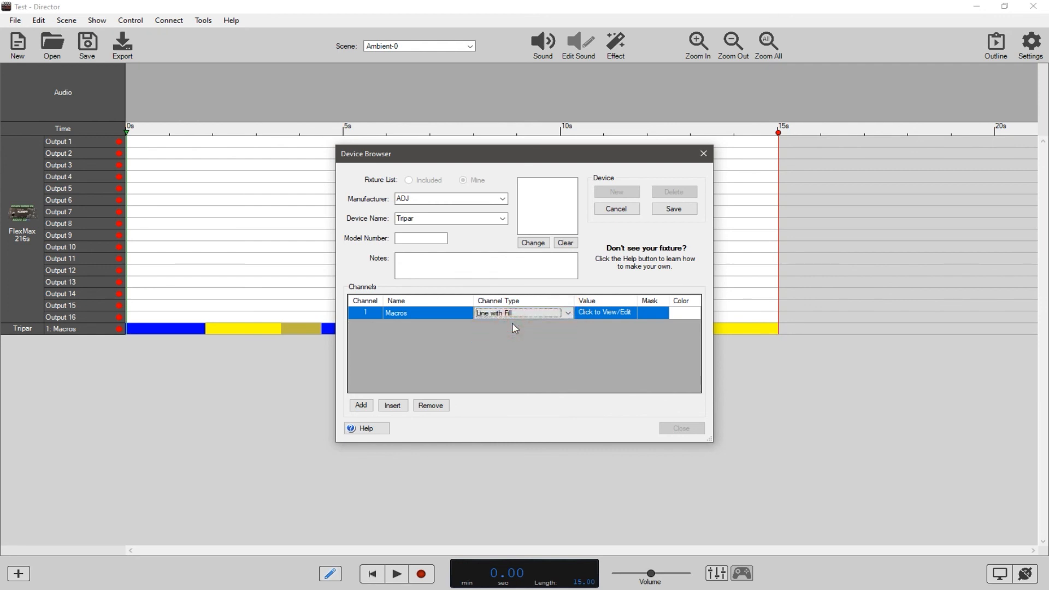
click(417, 313)
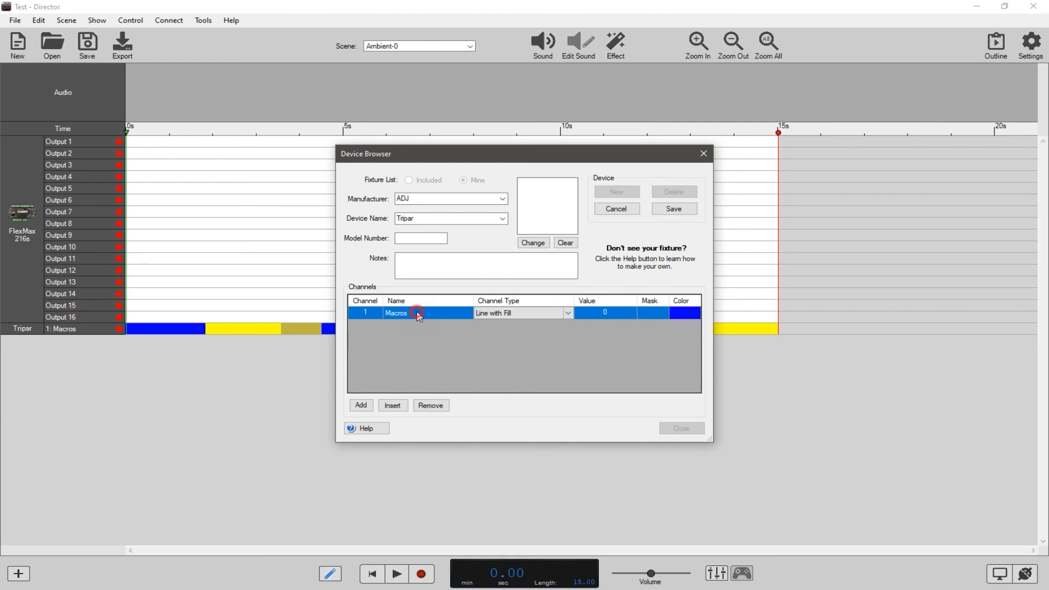
Check the channel modes in the Mega Tripar manual in Acrobat, and in Director rename the profile's channel 1 to Red with a red color.
key(alt+Tab)
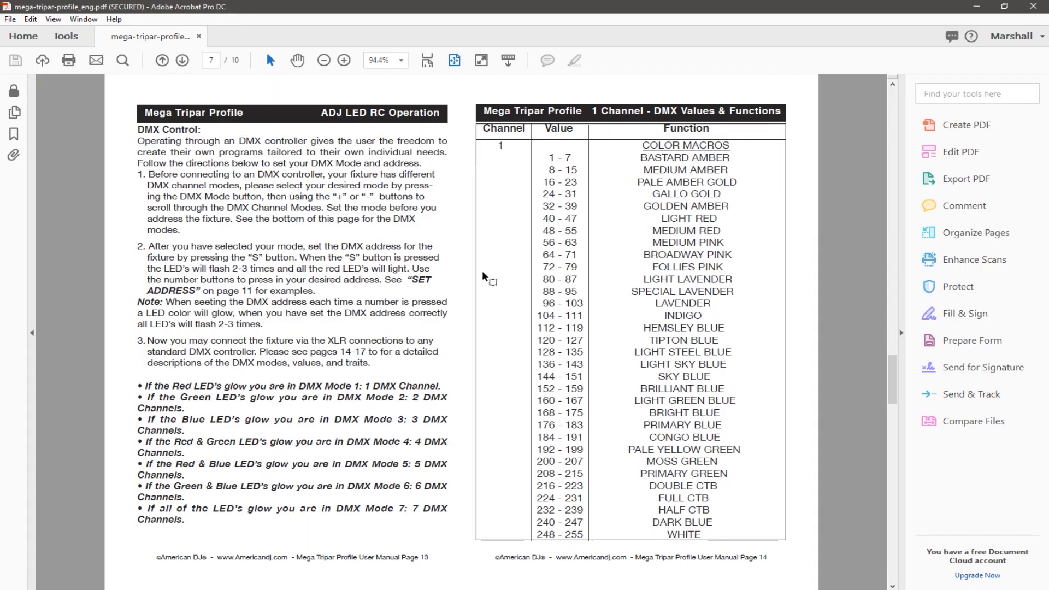
scroll(483, 272, down, 2)
scroll(483, 272, up, 1)
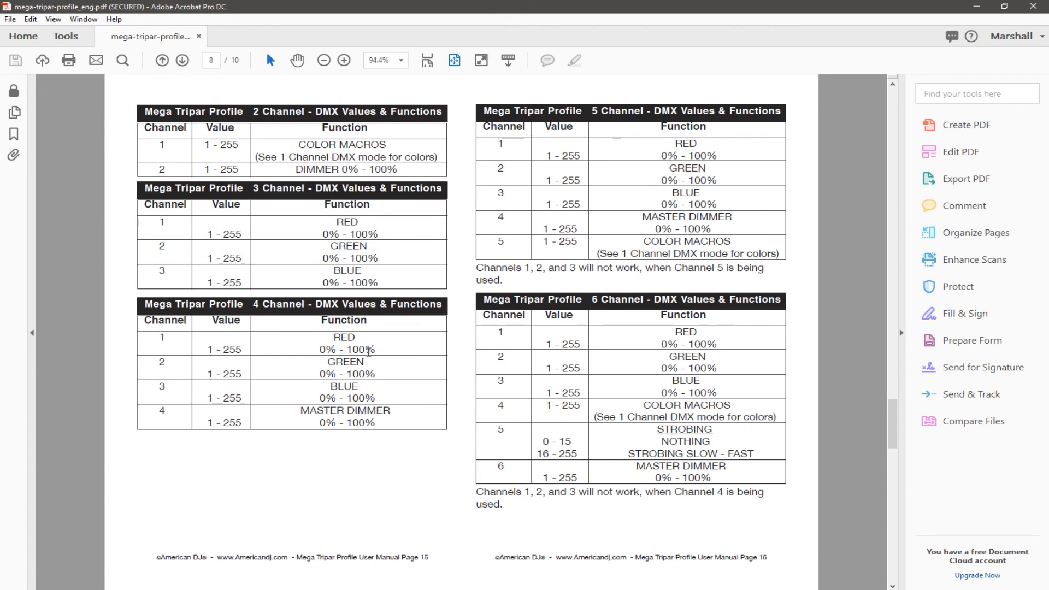
key(alt+Tab)
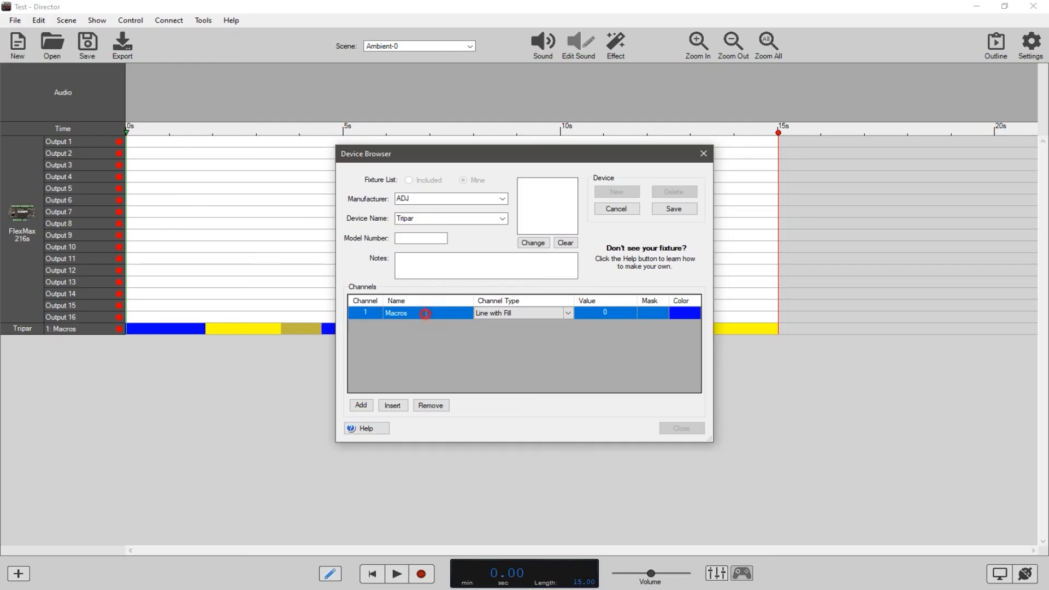
click(425, 314)
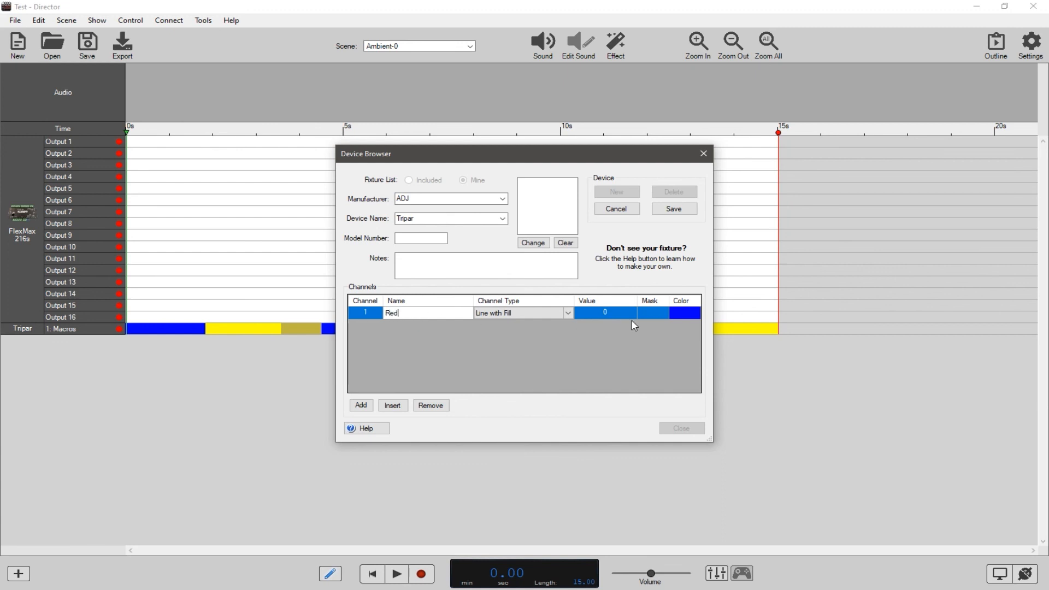
text(Red)
click(689, 315)
click(466, 182)
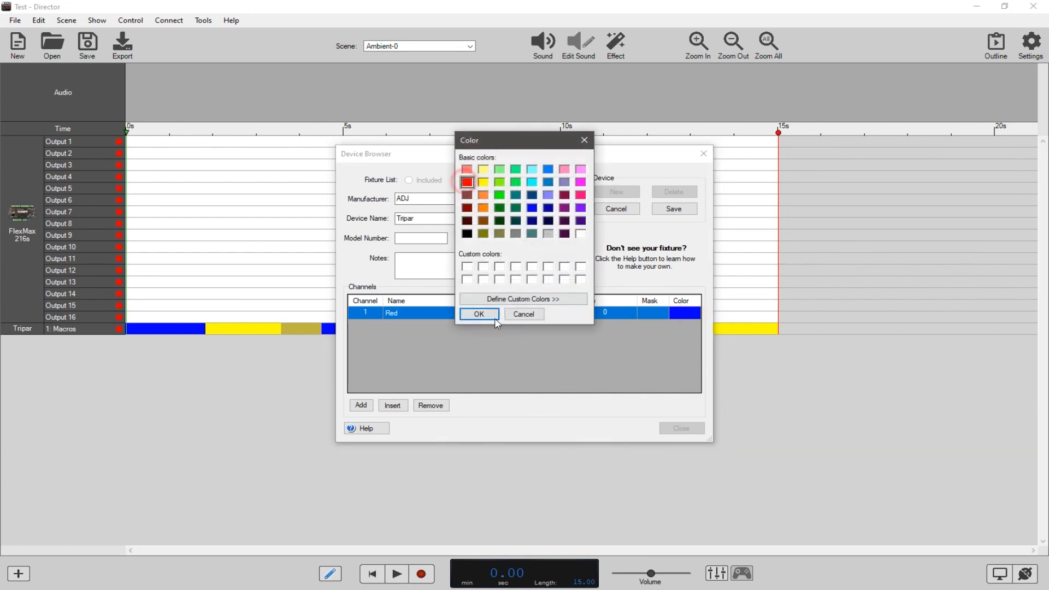
click(479, 314)
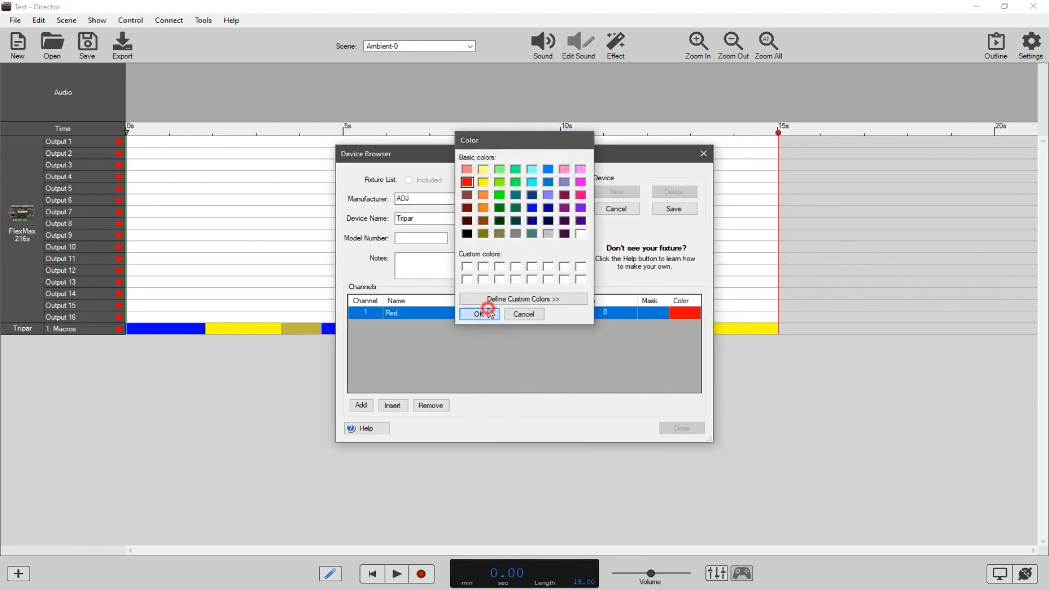
Add a second channel to the Tripar profile, name it Green and give it a green color.
click(361, 404)
click(413, 326)
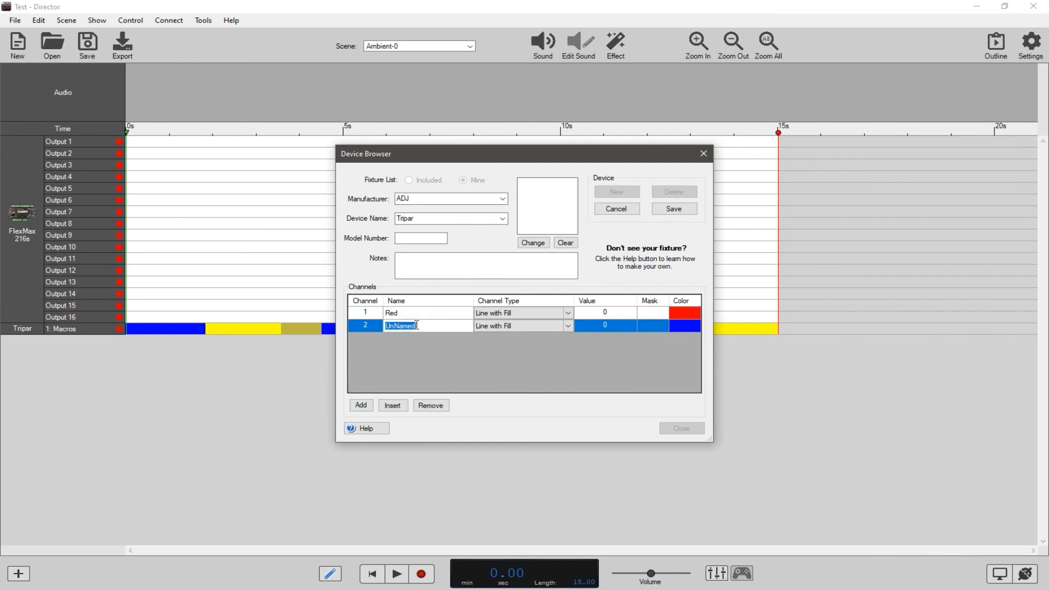
click(678, 326)
click(499, 195)
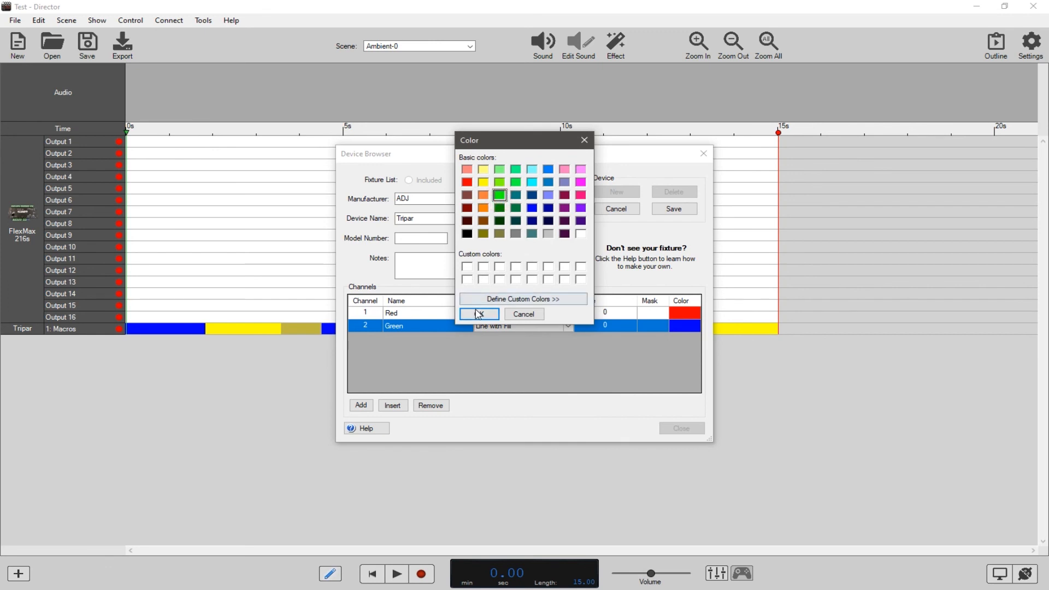
click(478, 314)
Add two more channels to the Tripar profile and name channel 3 Blue.
click(361, 405)
click(361, 405)
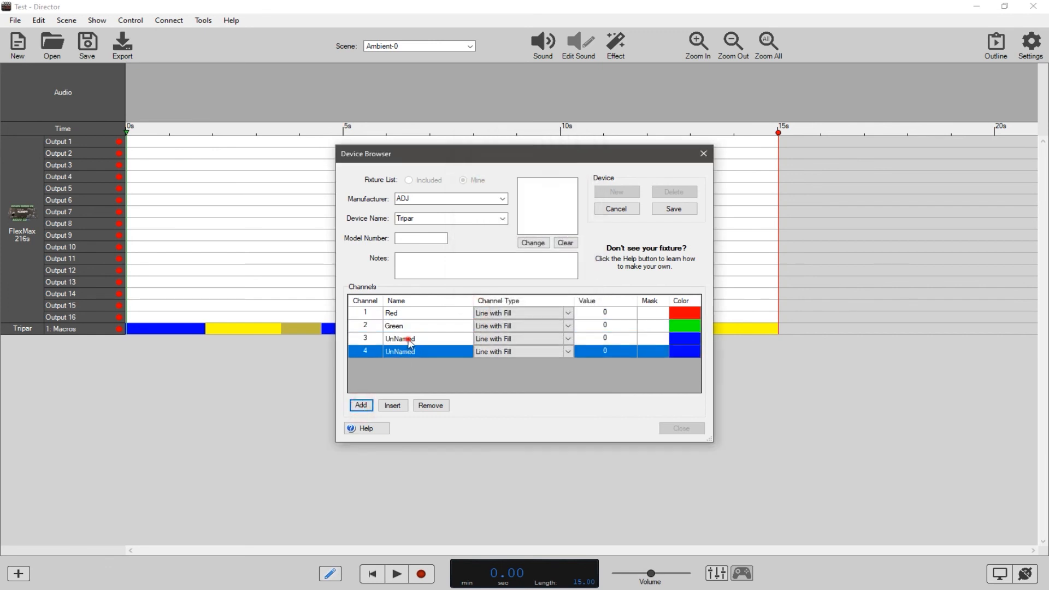
click(410, 339)
click(414, 340)
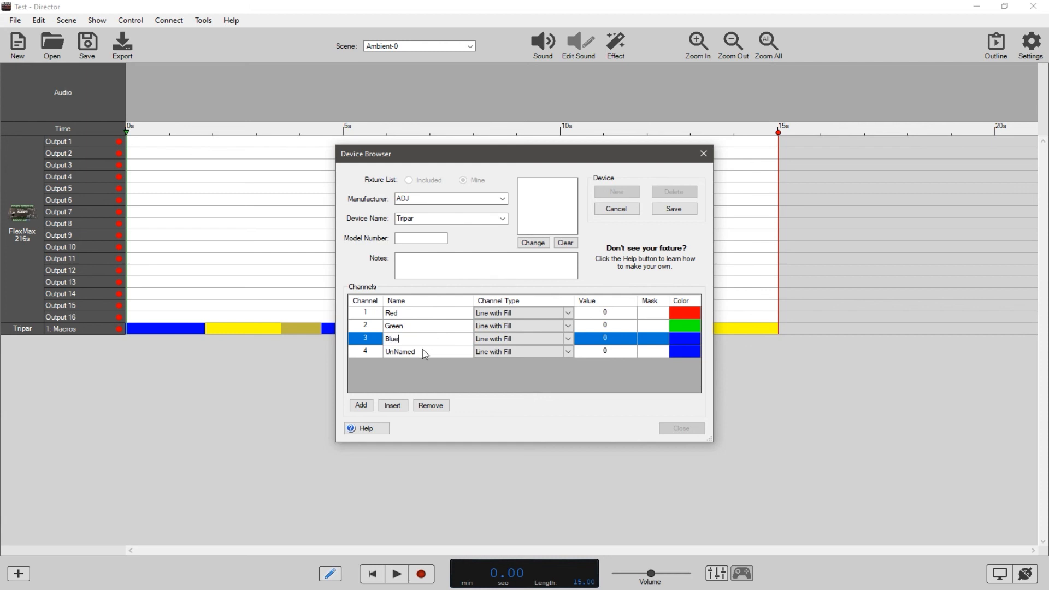
Name channel 4 Dimmer with a magenta color, and save the Tripar profile and close the device editor.
click(425, 354)
click(422, 352)
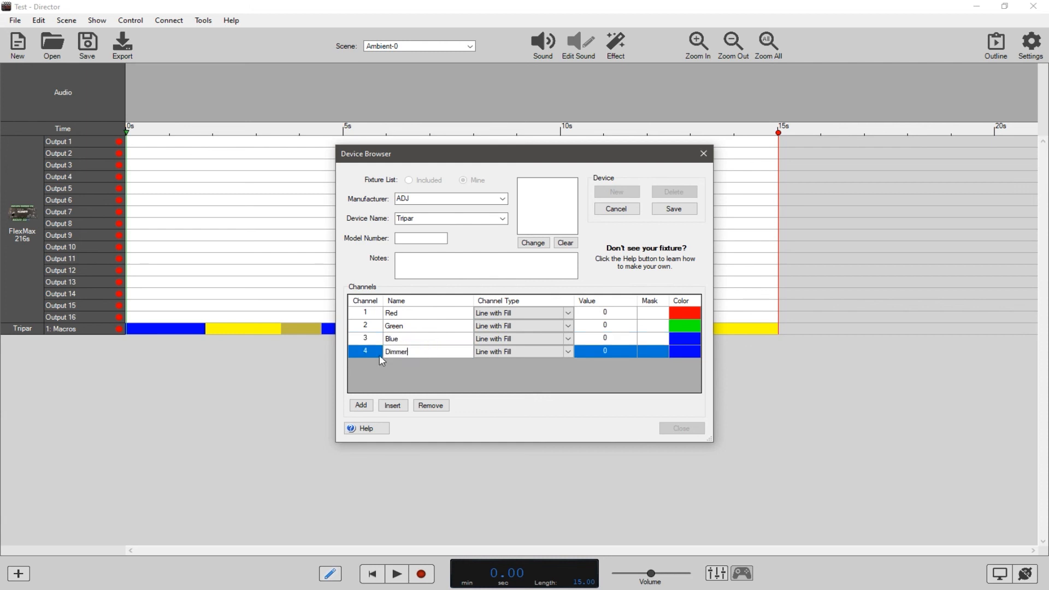
text(Dimmer)
click(680, 351)
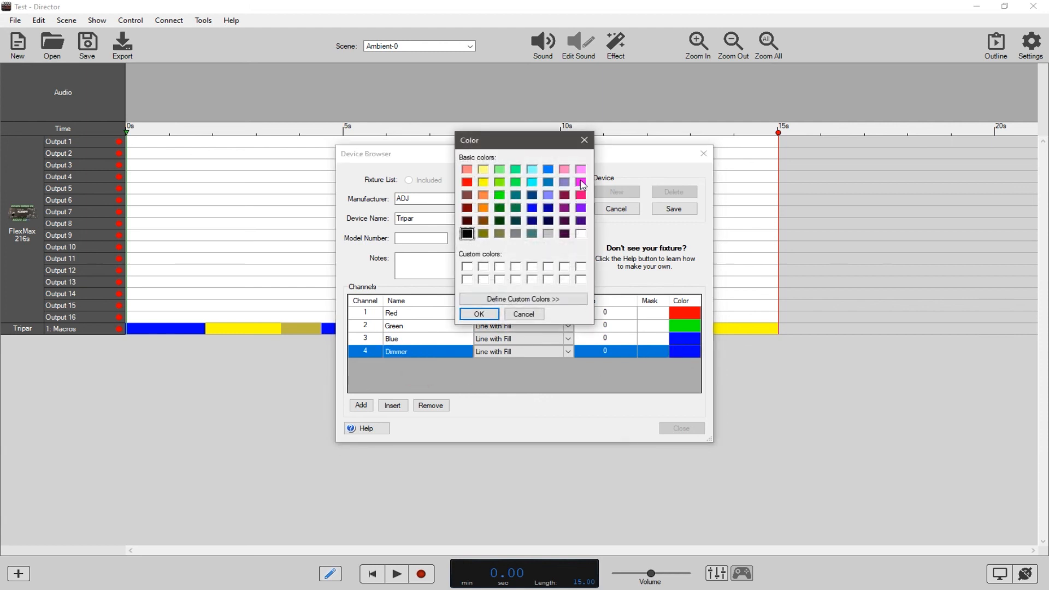
click(580, 182)
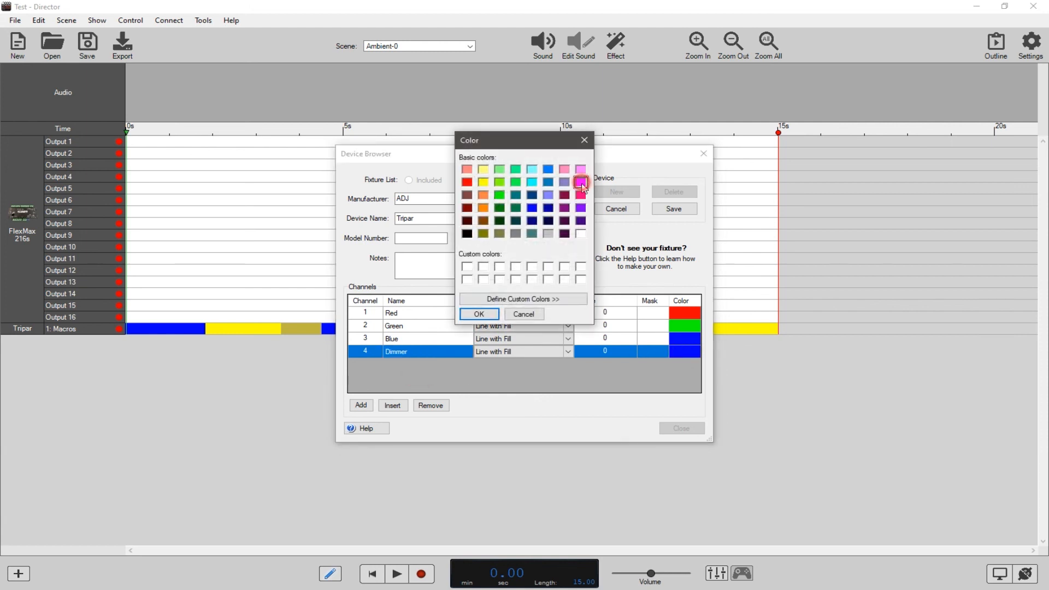
click(478, 314)
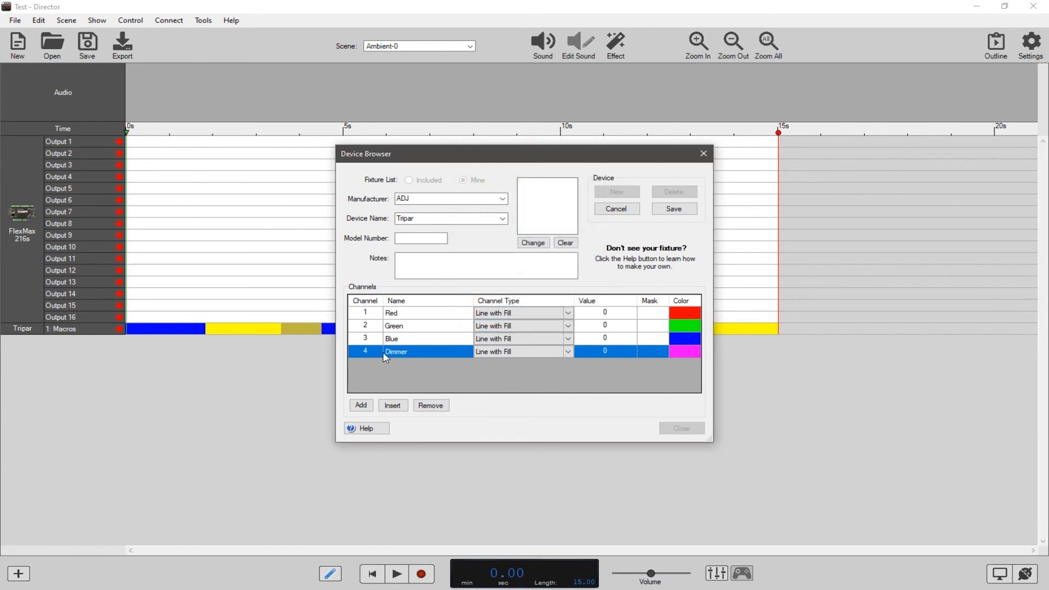
click(671, 208)
click(672, 431)
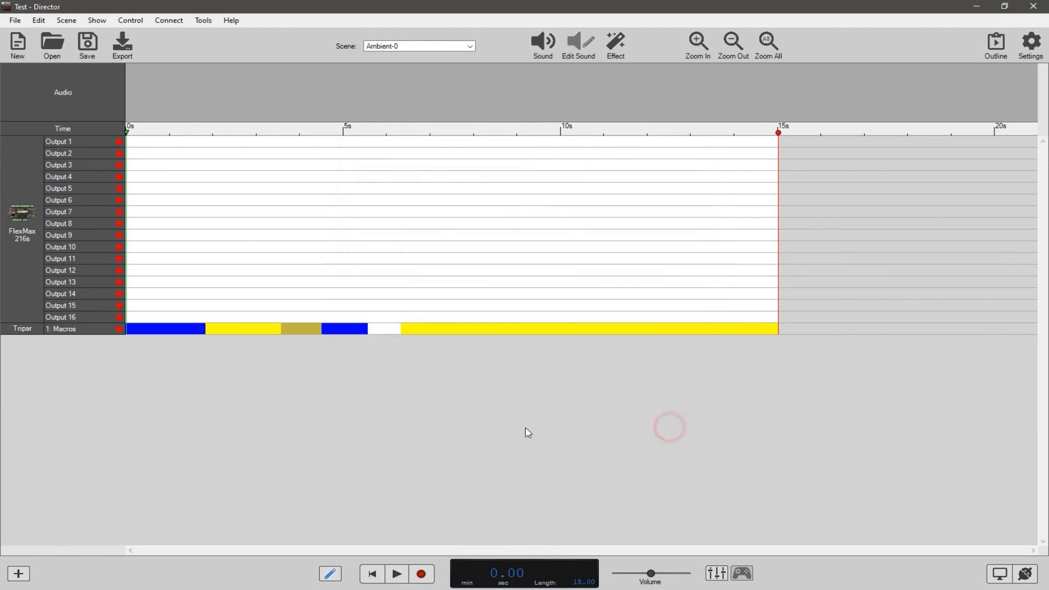
Change the timeline's Tripar device to the four-channel ADJ Tripar fixture from the custom fixture list.
right_click(21, 329)
click(57, 444)
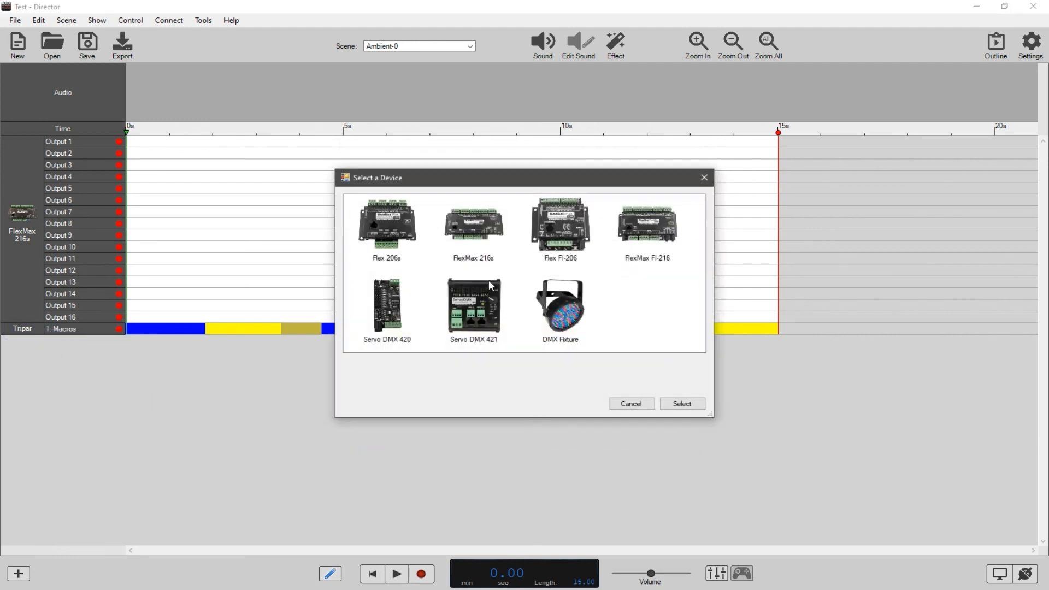
double_click(549, 314)
click(463, 180)
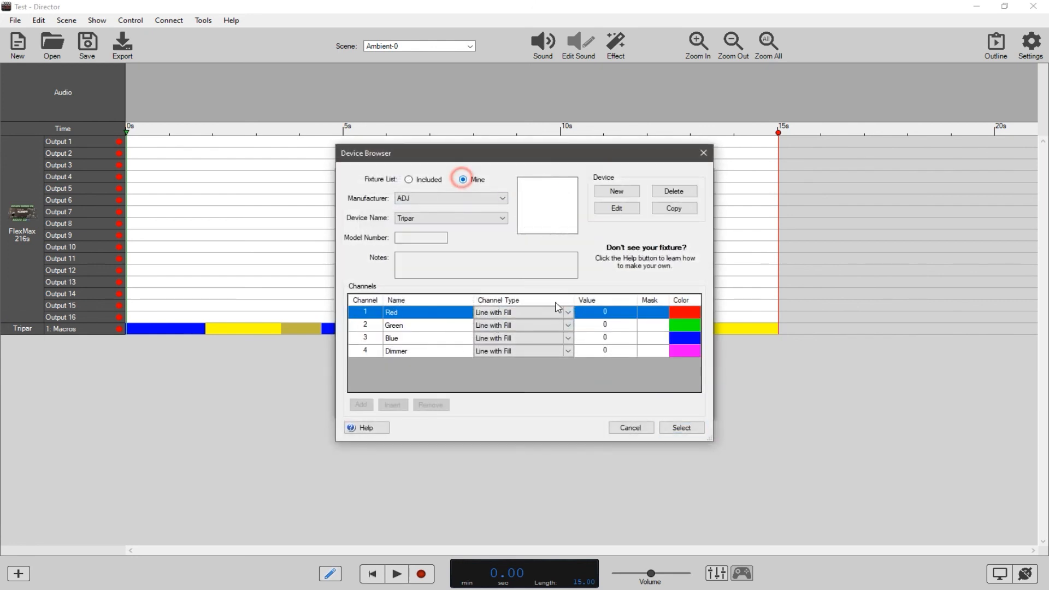
click(681, 427)
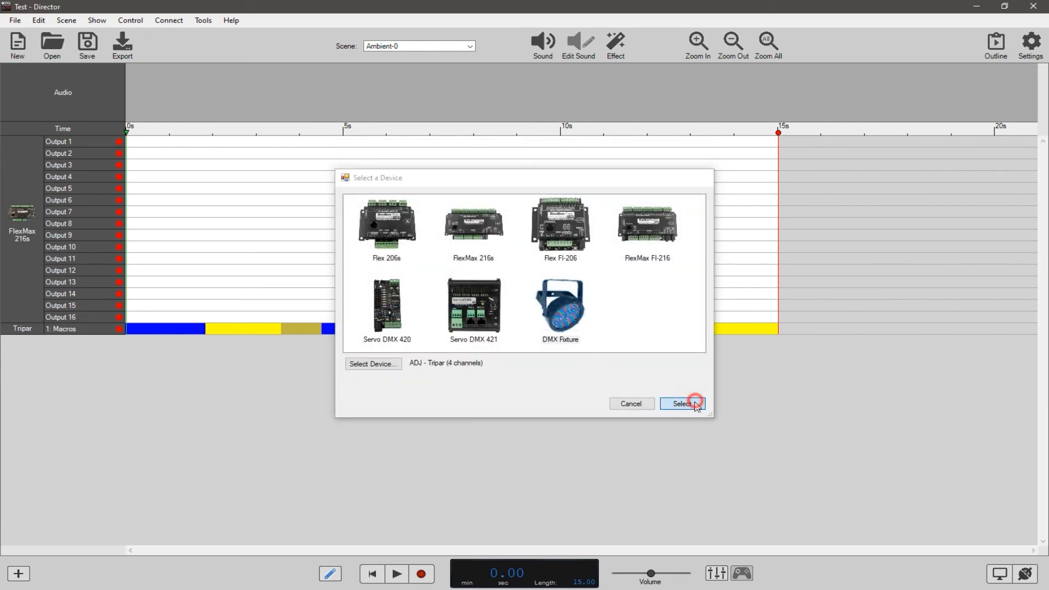
click(689, 403)
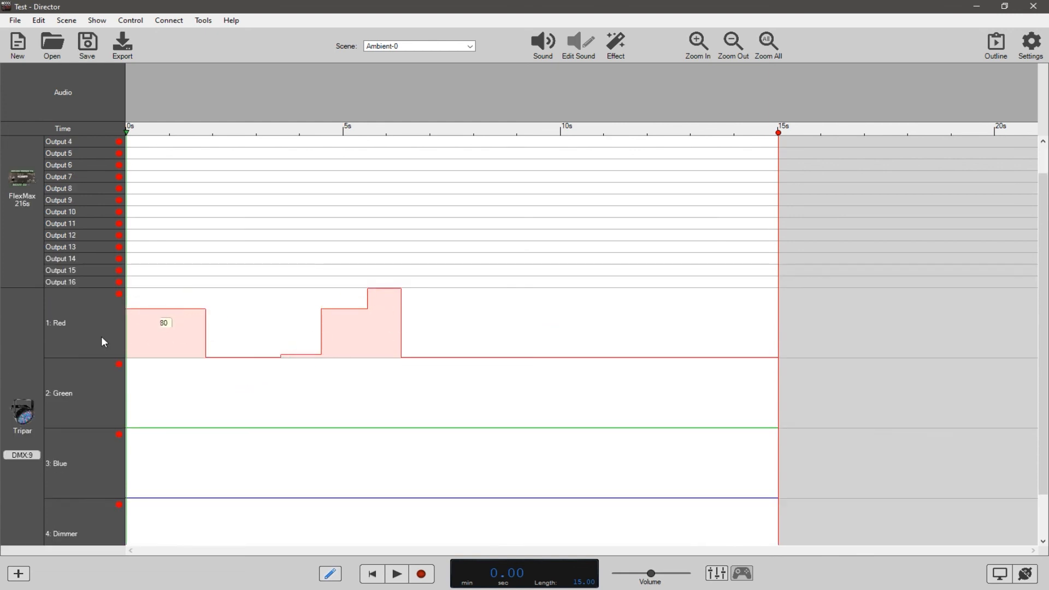
Clear all programming from the Tripar's Red channel and deselect it.
click(101, 317)
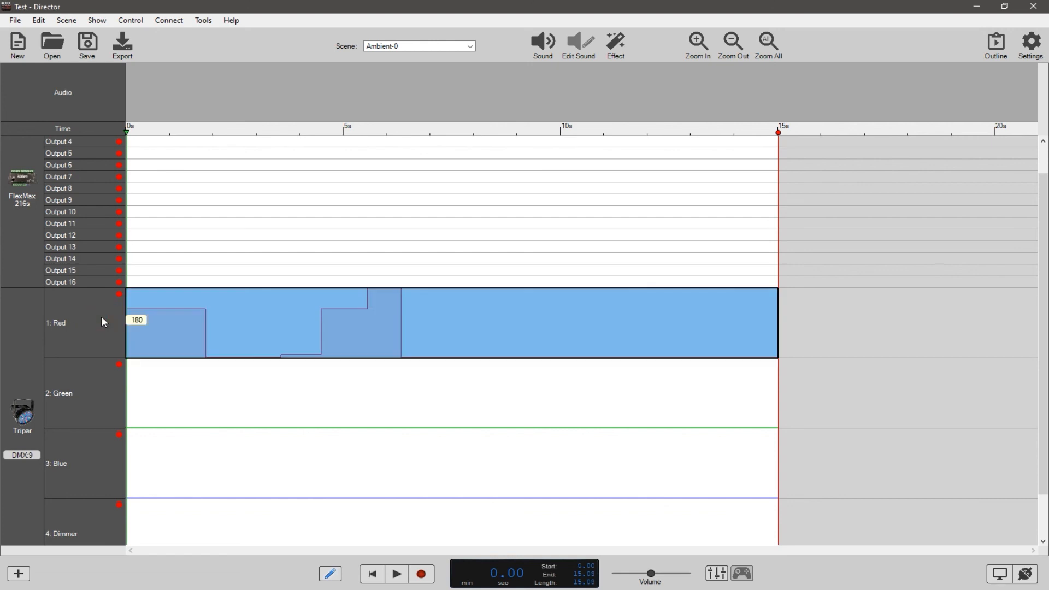
key(Delete)
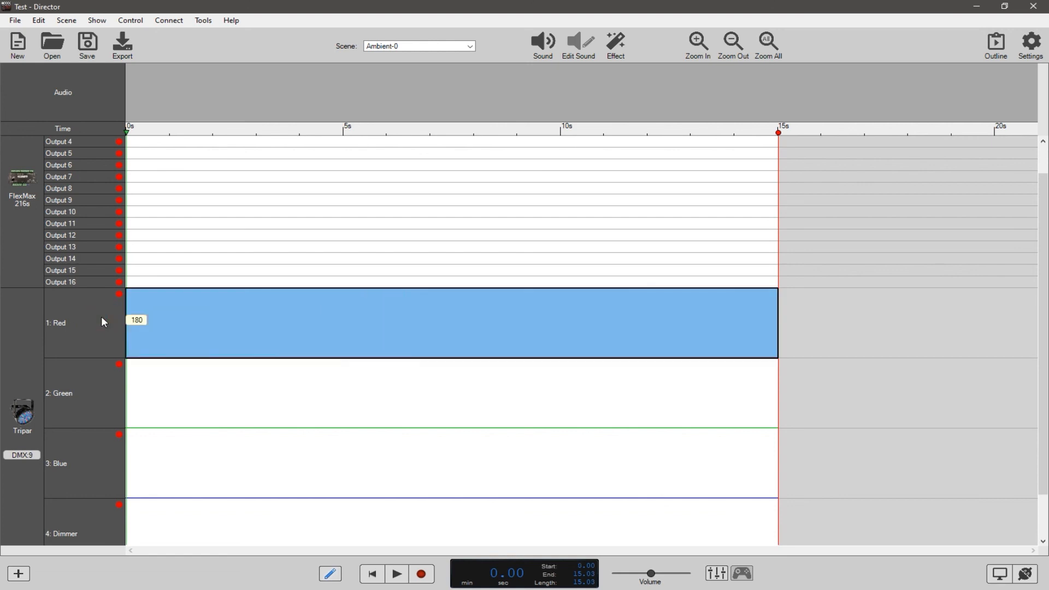
click(159, 335)
Return the playhead to 0 seconds and draw a Red channel curve rising to 255 at about 5 seconds and falling to 0 at about 9 seconds.
scroll(164, 347, down, 1)
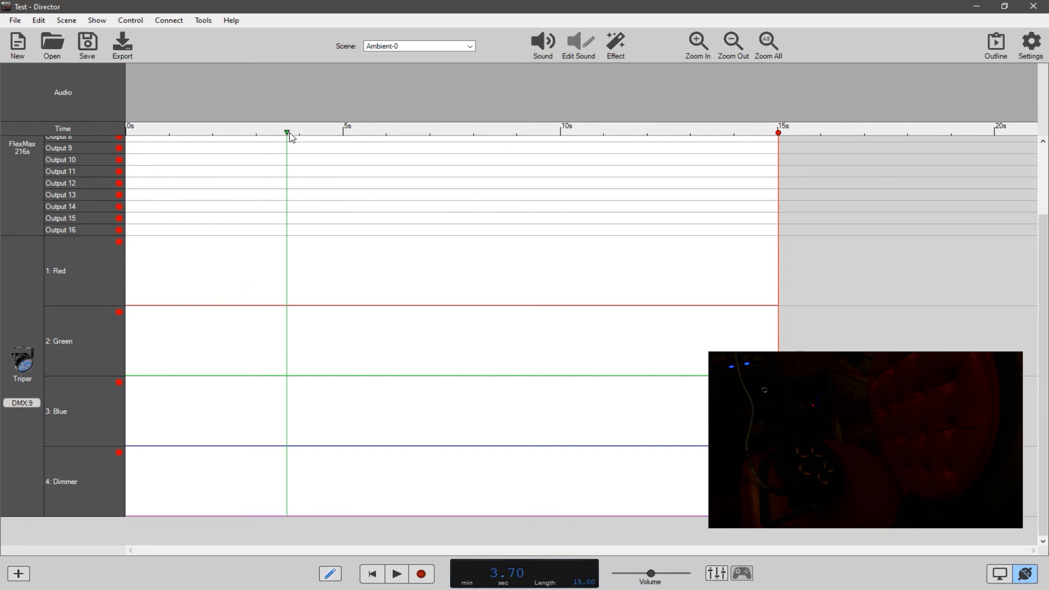
drag(288, 132, 128, 143)
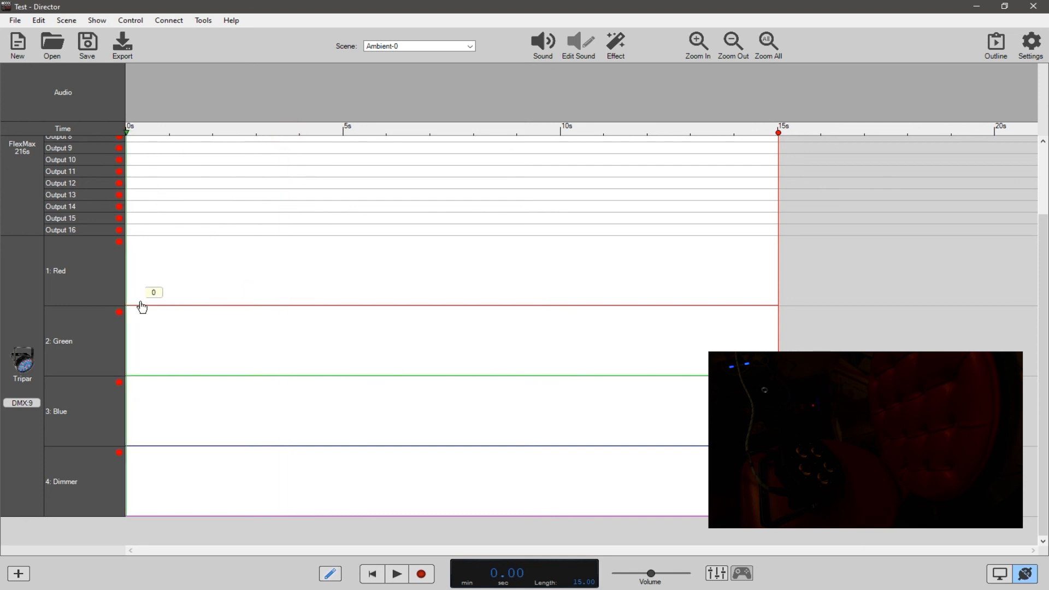
mouse_move(138, 310)
mouse_down()
mouse_move(342, 238)
mouse_move(520, 311)
mouse_up()
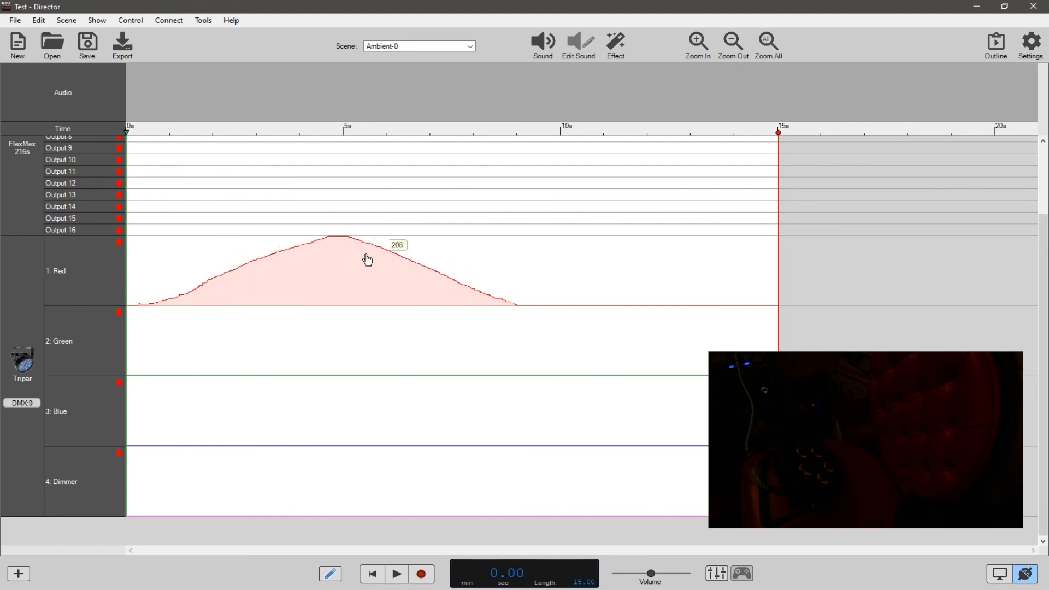
Select about the first 5 seconds of the Red channel and replace the drawn rise with a straight ramp from 0 to 255.
drag(342, 263, 131, 291)
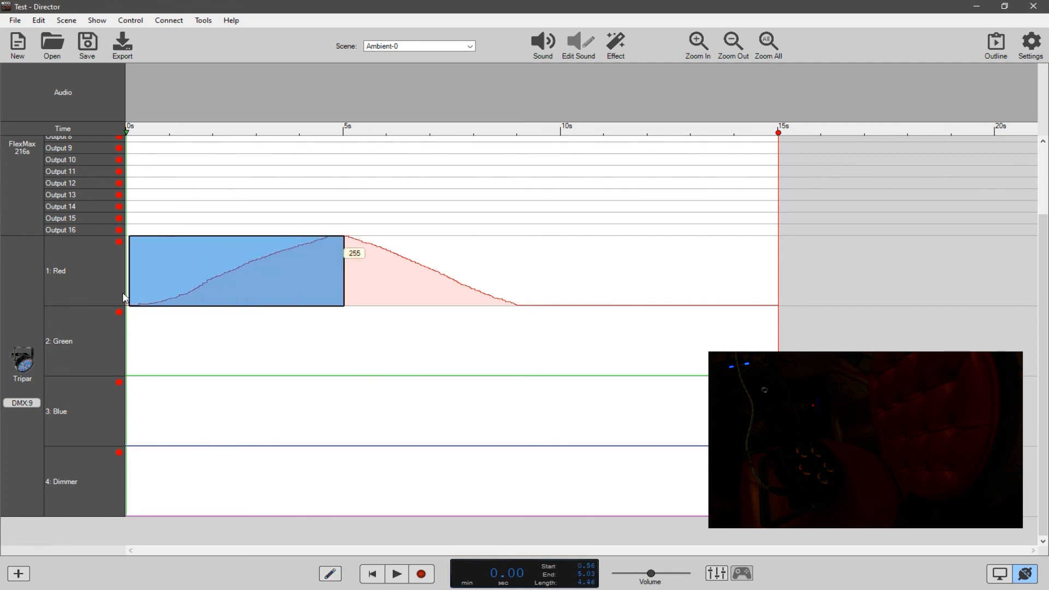
right_click(210, 289)
click(225, 298)
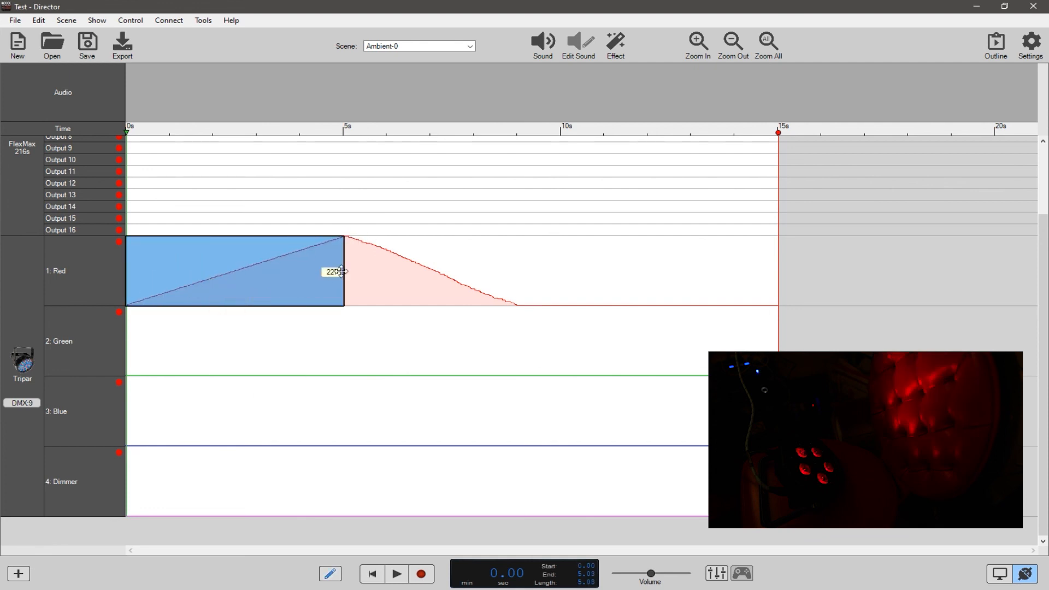
Select the Red channel from about 5 to 9.5 seconds, replace the drawn fall with a straight ramp from 255 to 0, and clear the selection.
drag(537, 281, 349, 295)
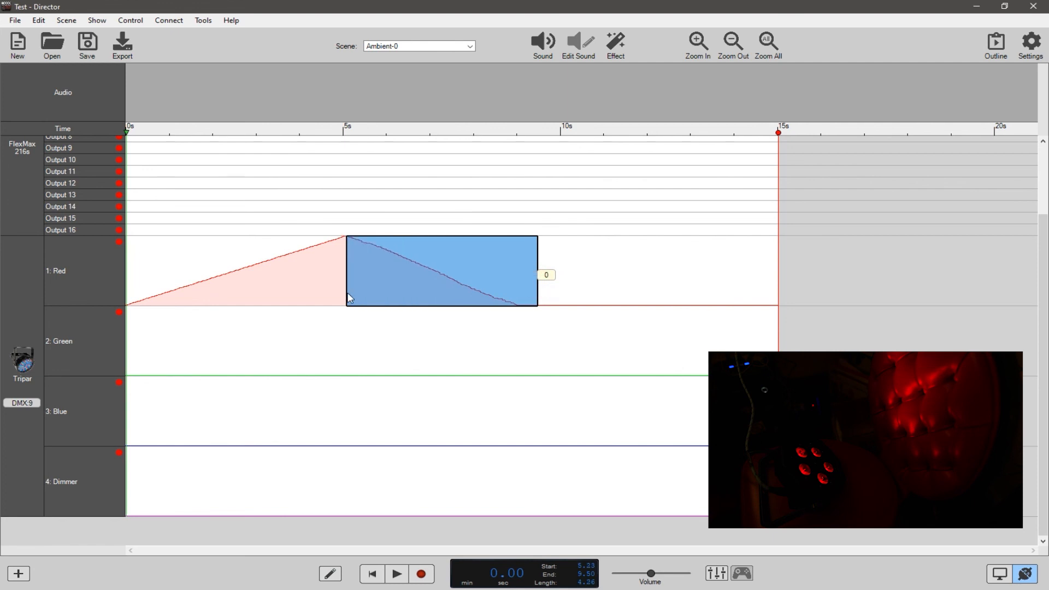
right_click(411, 288)
click(427, 297)
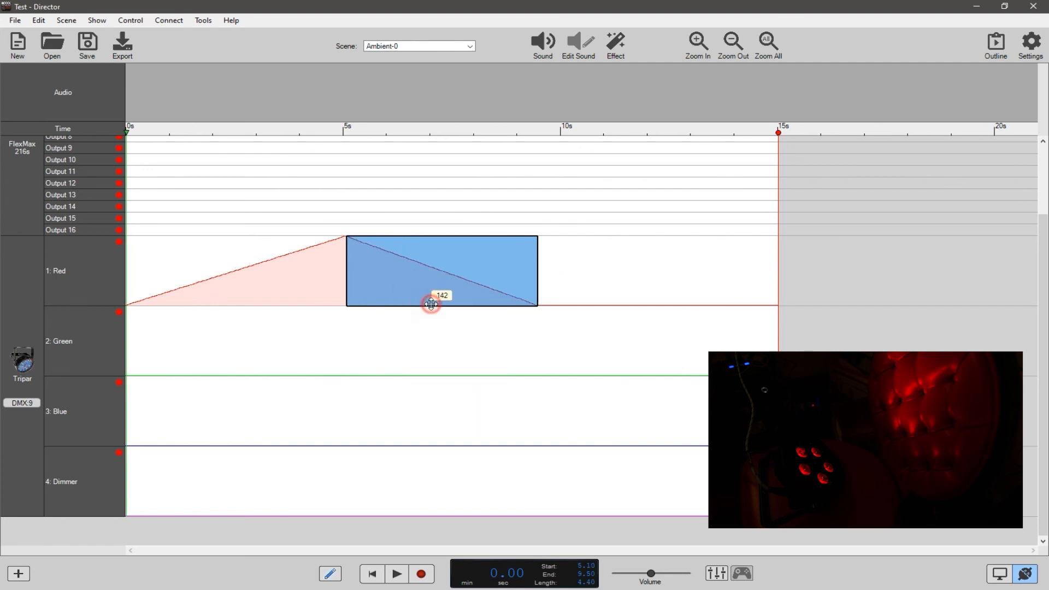
click(428, 184)
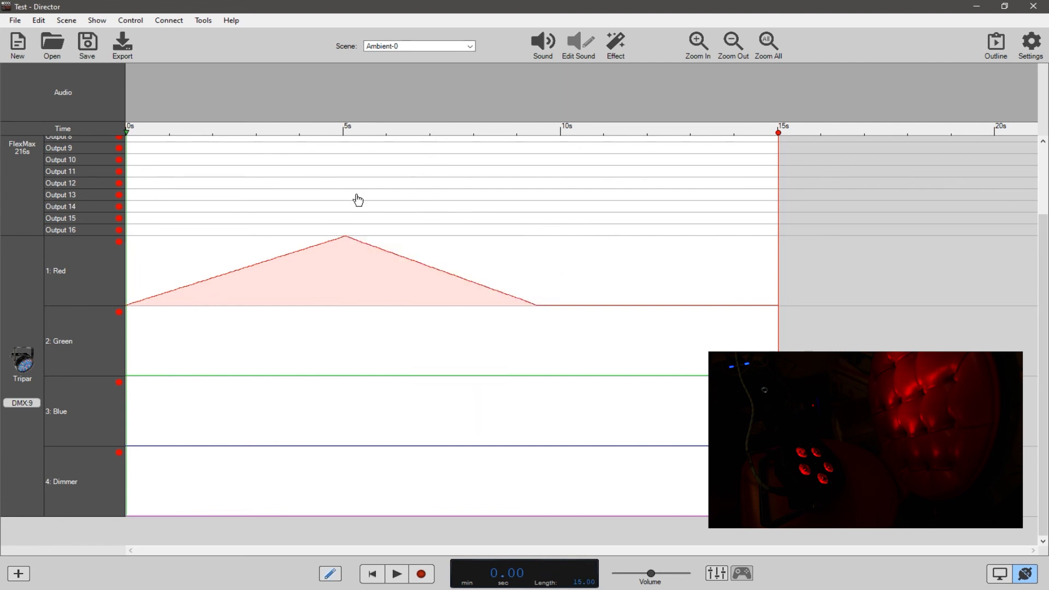
Play the Red fade from the start, stop it after the fade-out, and park the playhead at about 10 seconds.
mouse_move(259, 251)
key(space)
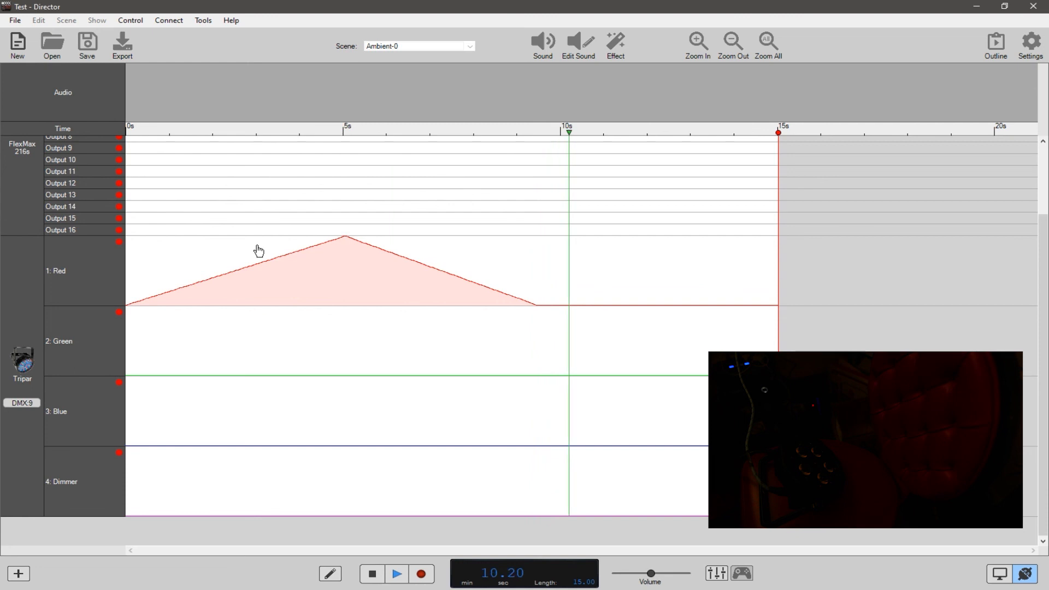
key(space)
drag(570, 131, 565, 178)
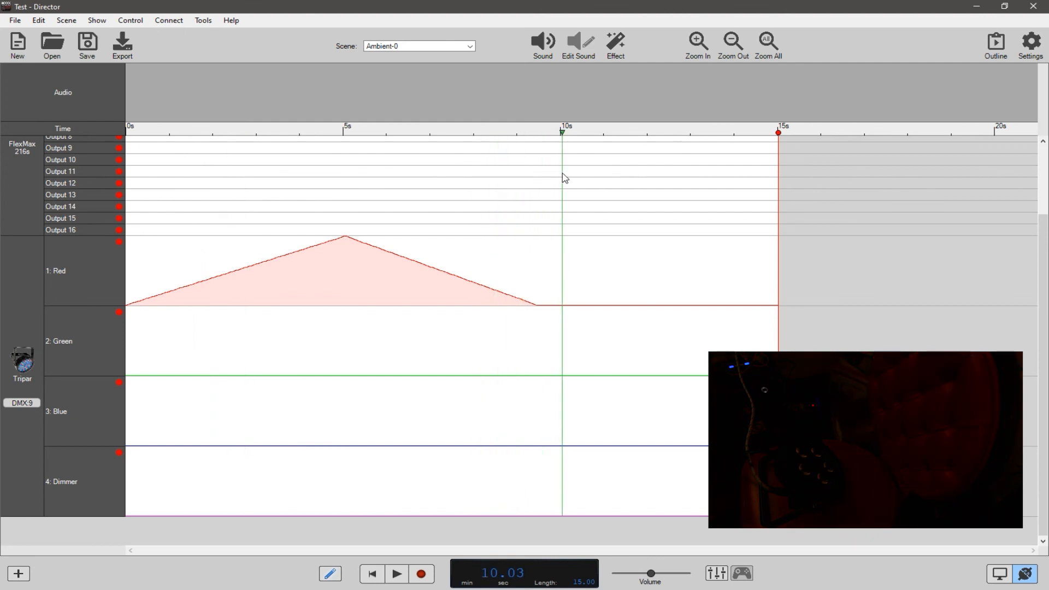
Test the Tripar live in the Virtual Console with Red 93, Green 255 and Blue 55, reset the outputs and close the console.
click(720, 576)
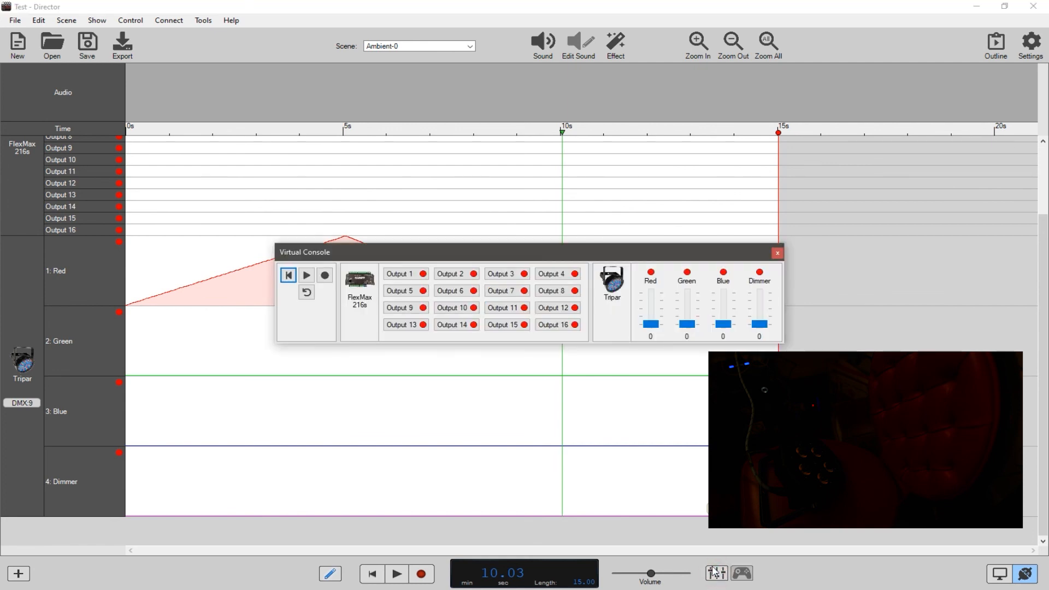
drag(653, 328, 688, 301)
drag(651, 310, 654, 316)
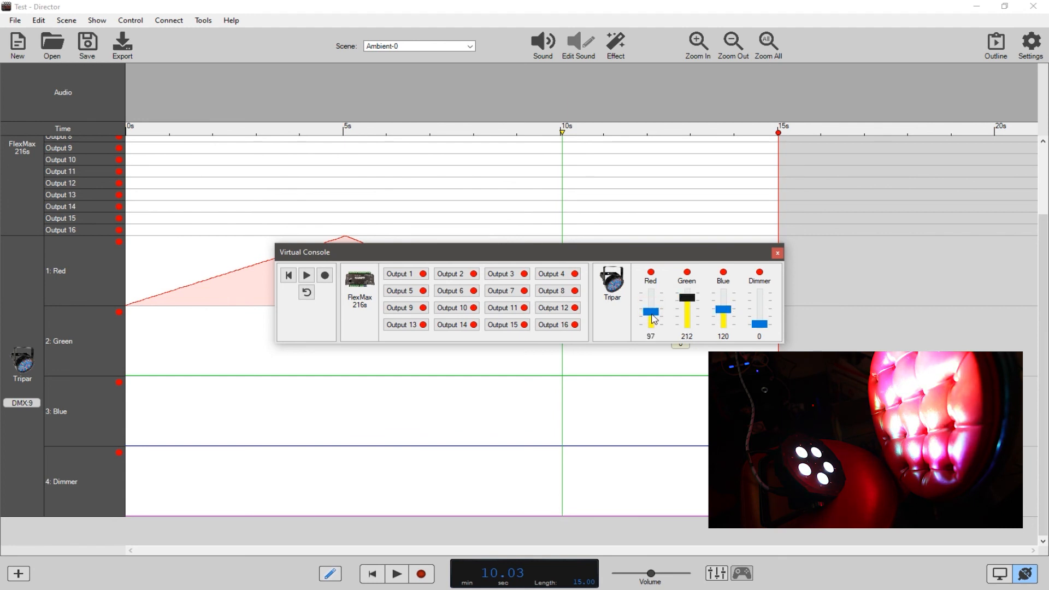
drag(653, 316, 724, 324)
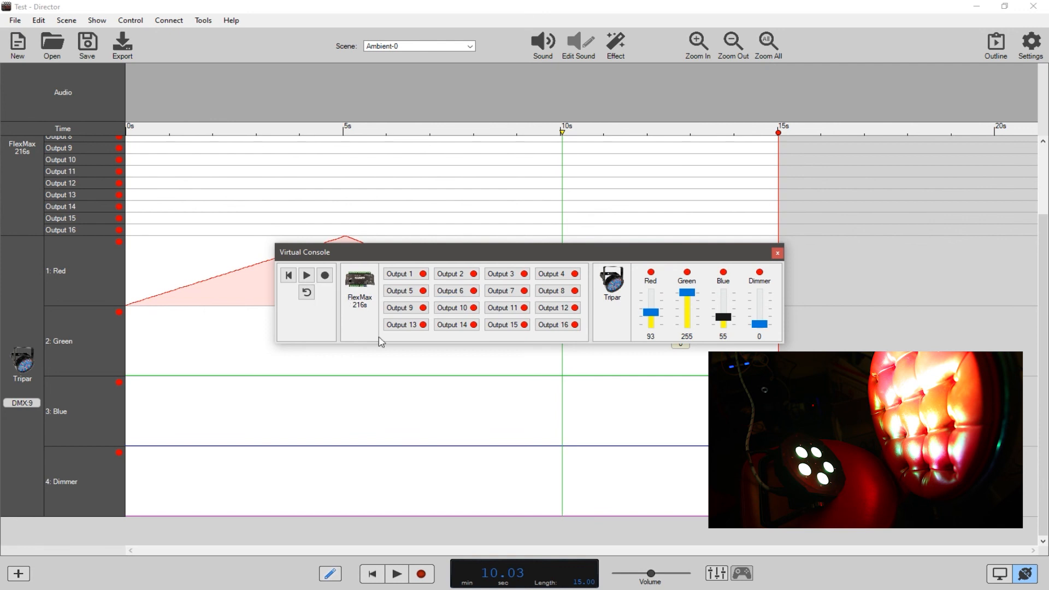
click(300, 280)
click(288, 275)
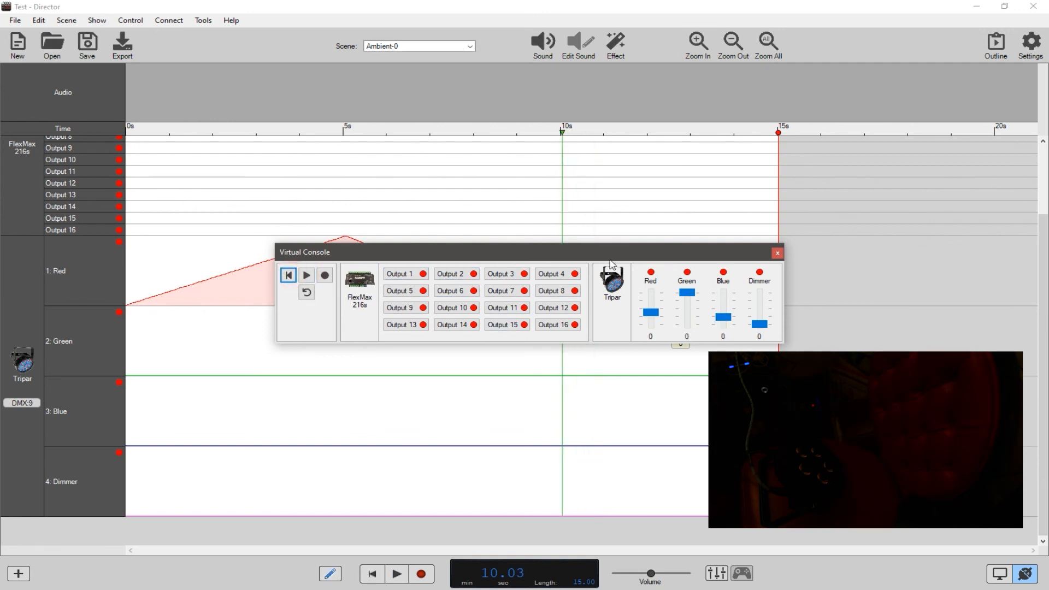
click(775, 253)
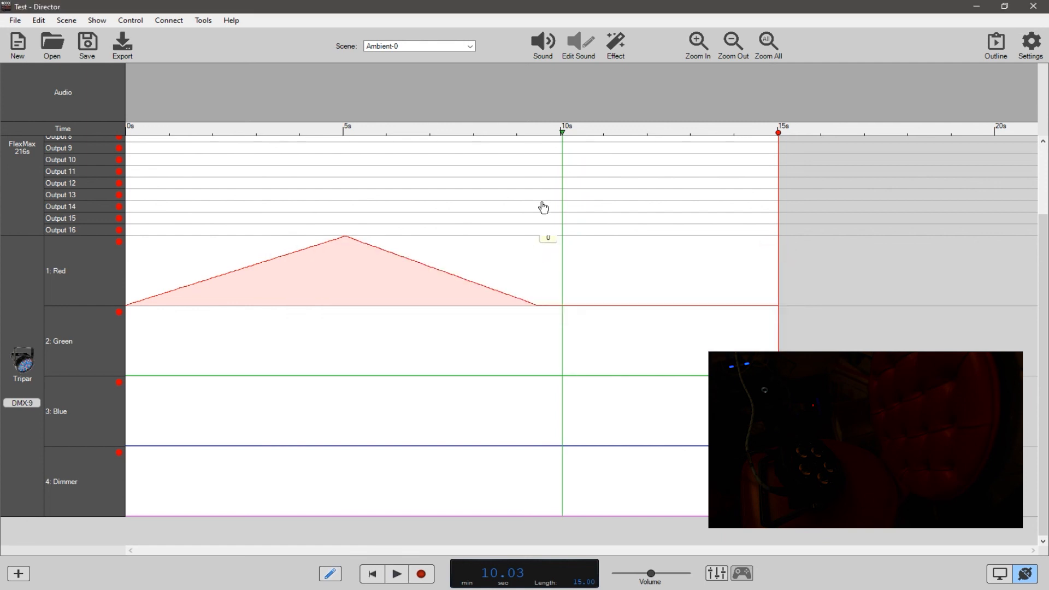
Draw a Green rise from about 5.7 seconds to full, held until 9.9 seconds, and a full-level Blue block from about 9.9 seconds.
drag(563, 141, 225, 186)
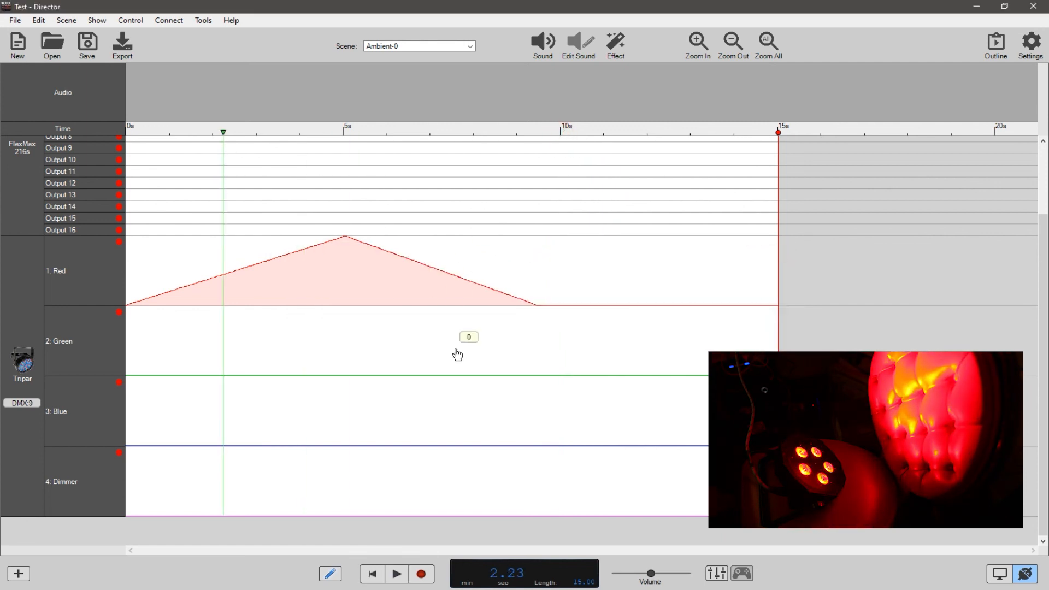
mouse_move(373, 376)
mouse_down()
mouse_move(483, 311)
mouse_move(557, 306)
mouse_up()
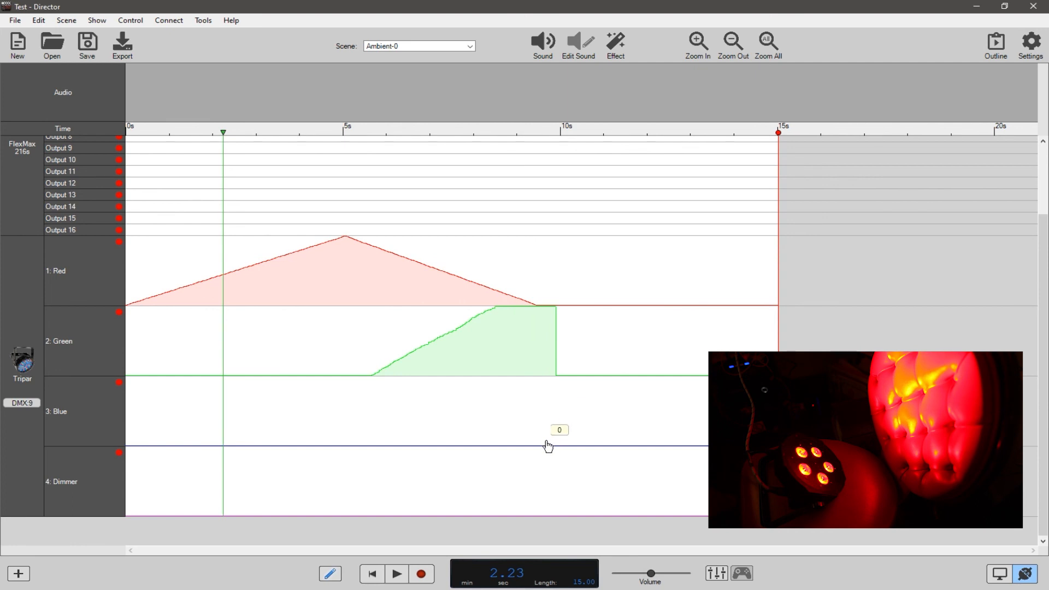
mouse_move(561, 429)
mouse_down()
mouse_move(566, 366)
mouse_move(555, 438)
mouse_move(566, 368)
mouse_move(710, 377)
mouse_up()
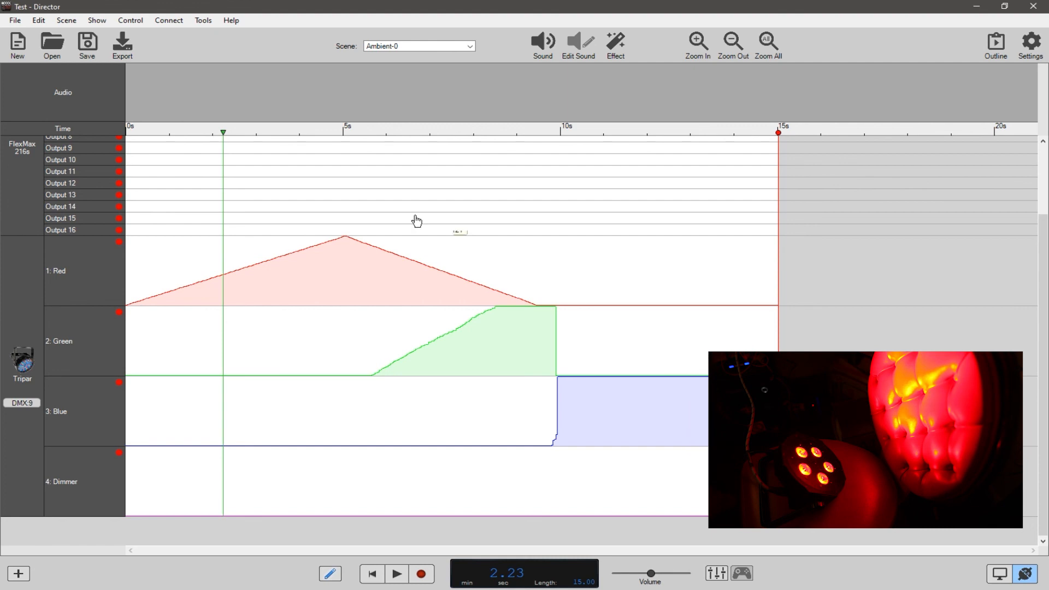
Sharpen Blue's start by clearing it between about 9.06 and 9.93 seconds, and play across the green-to-blue change.
drag(232, 135, 612, 189)
mouse_move(595, 412)
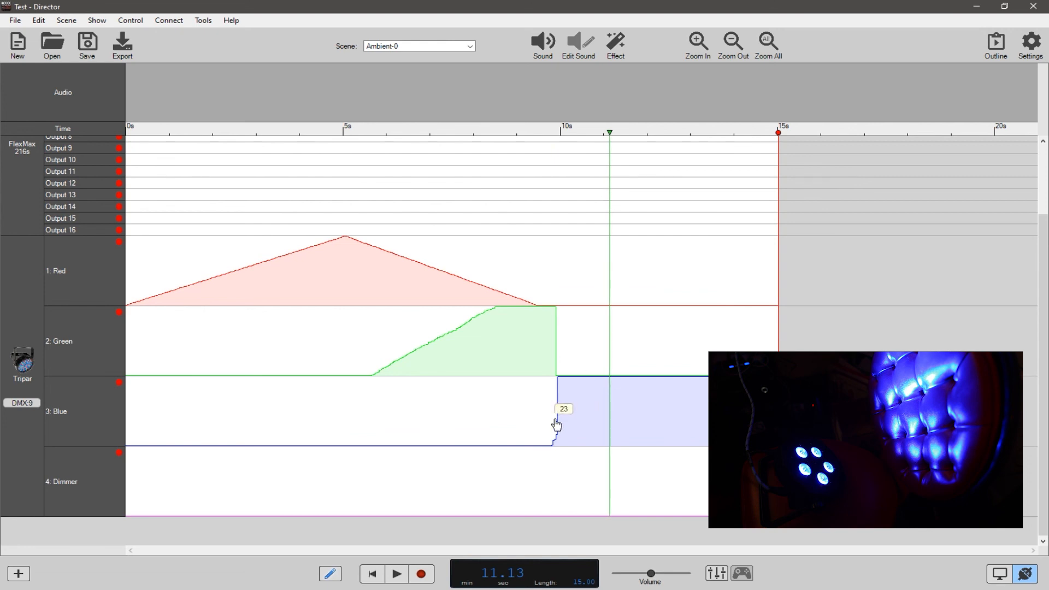
drag(558, 423, 517, 425)
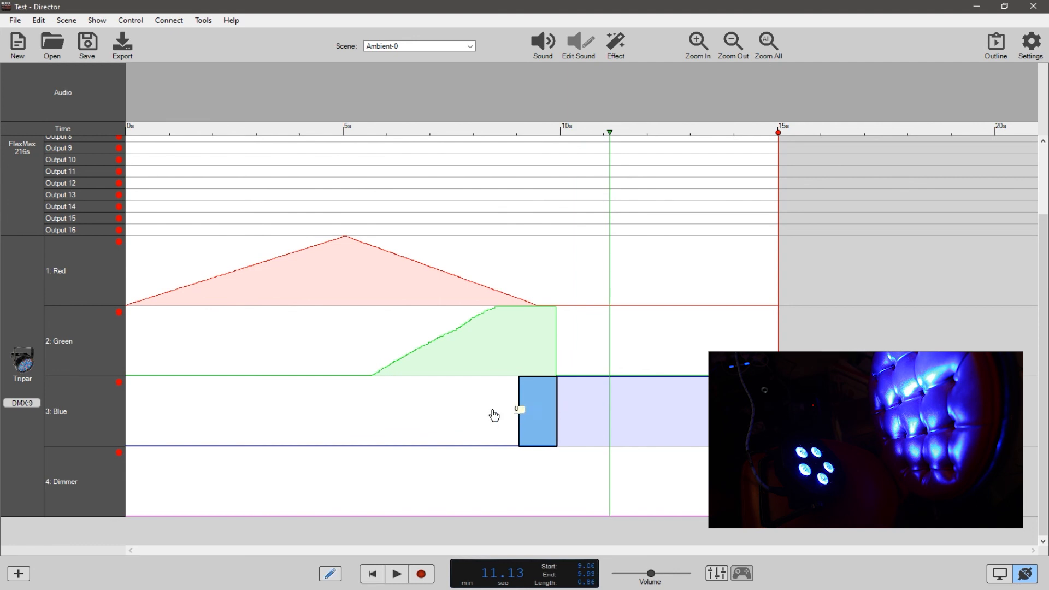
drag(610, 135, 546, 141)
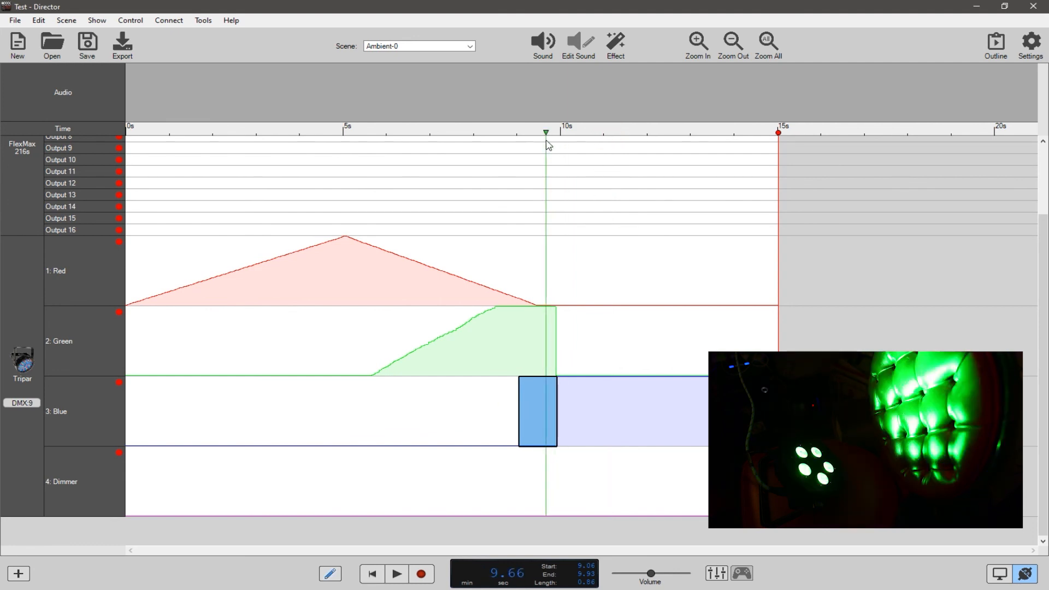
key(space)
key(space)
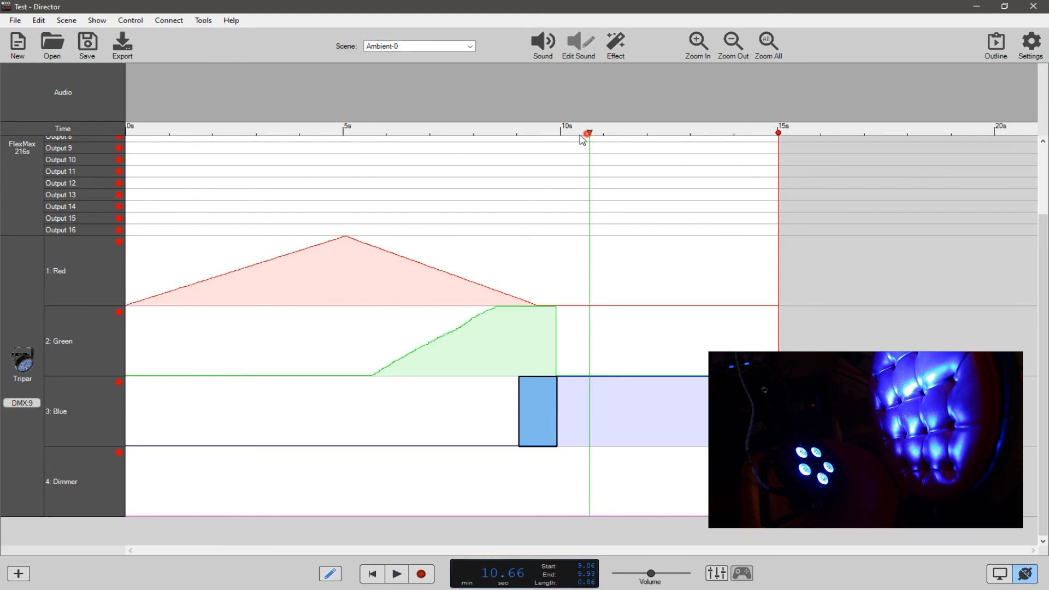
drag(594, 148, 652, 154)
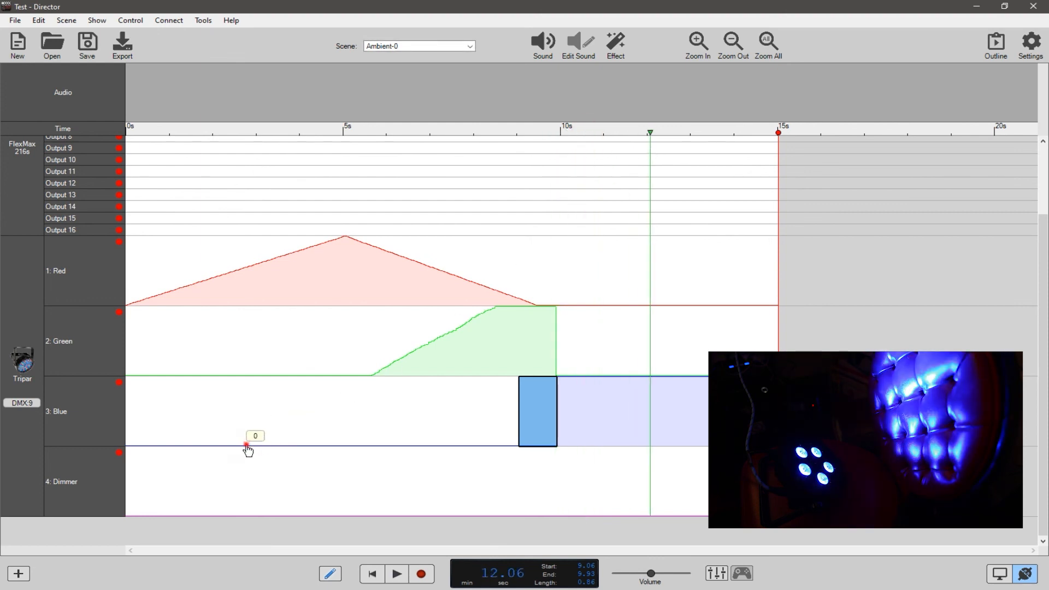
Draw a half-level Blue hump from about 2.8 to 7.6 seconds and preview the colour mix with the playhead at 6.13 seconds.
mouse_move(246, 444)
mouse_down()
mouse_move(367, 418)
mouse_move(445, 421)
mouse_move(460, 450)
mouse_up()
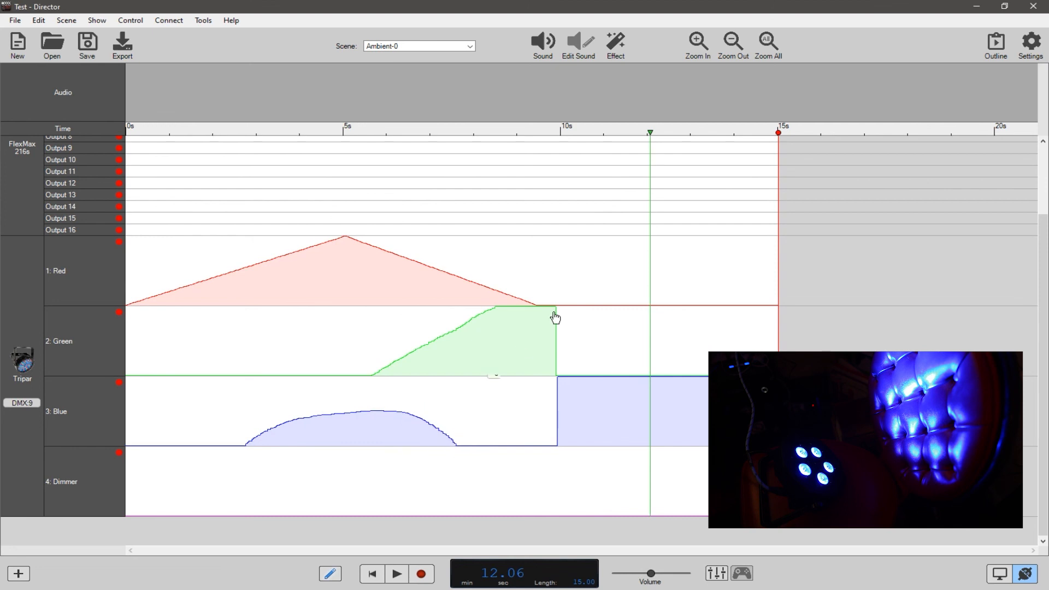
drag(650, 131, 395, 173)
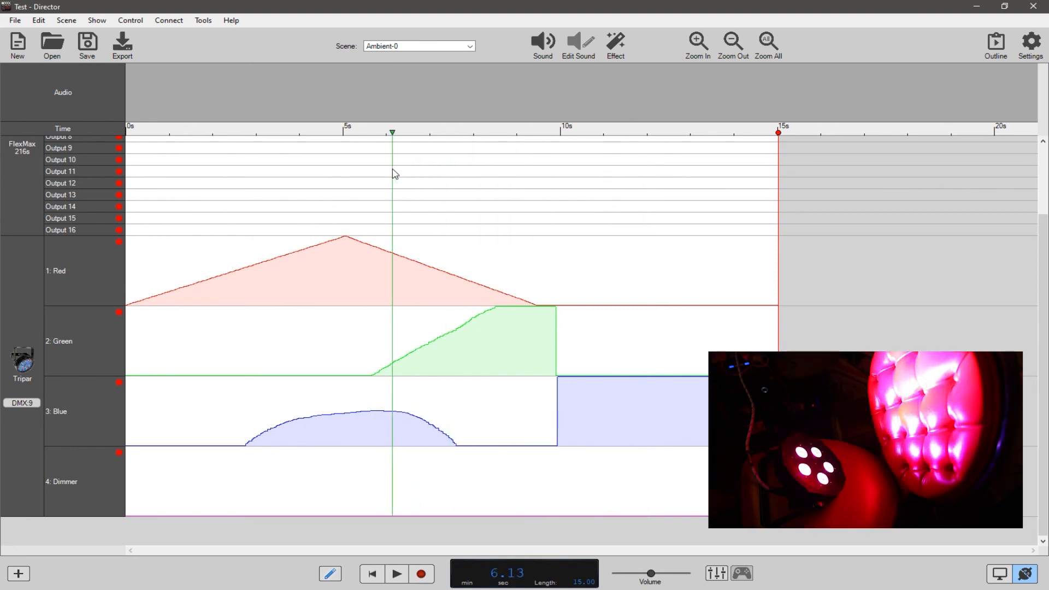
Select the entire Red channel and set its DMX value to 255.
click(136, 273)
right_click(141, 268)
click(160, 278)
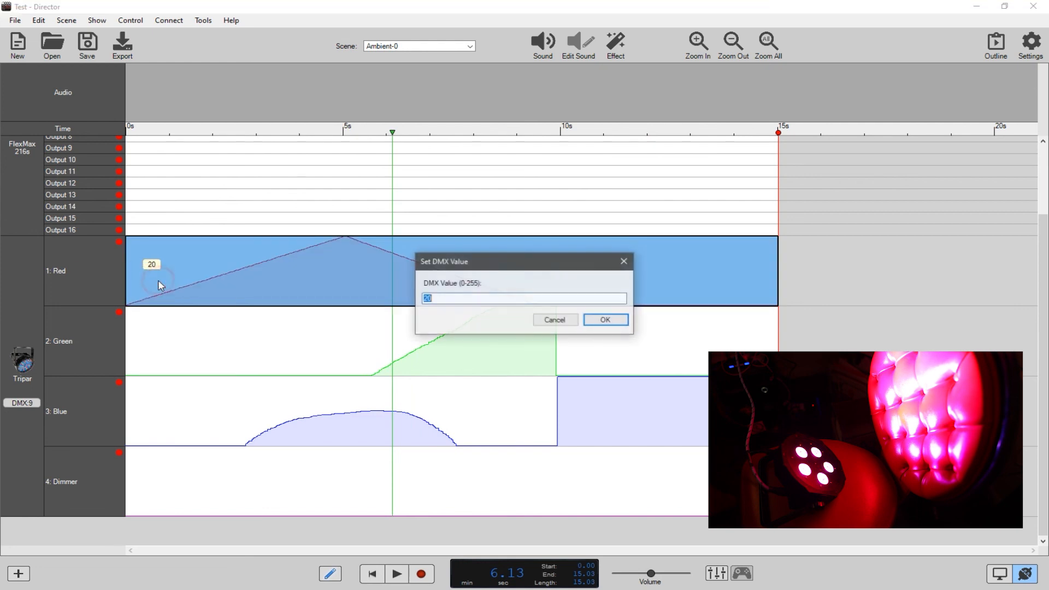
text(255)
click(600, 320)
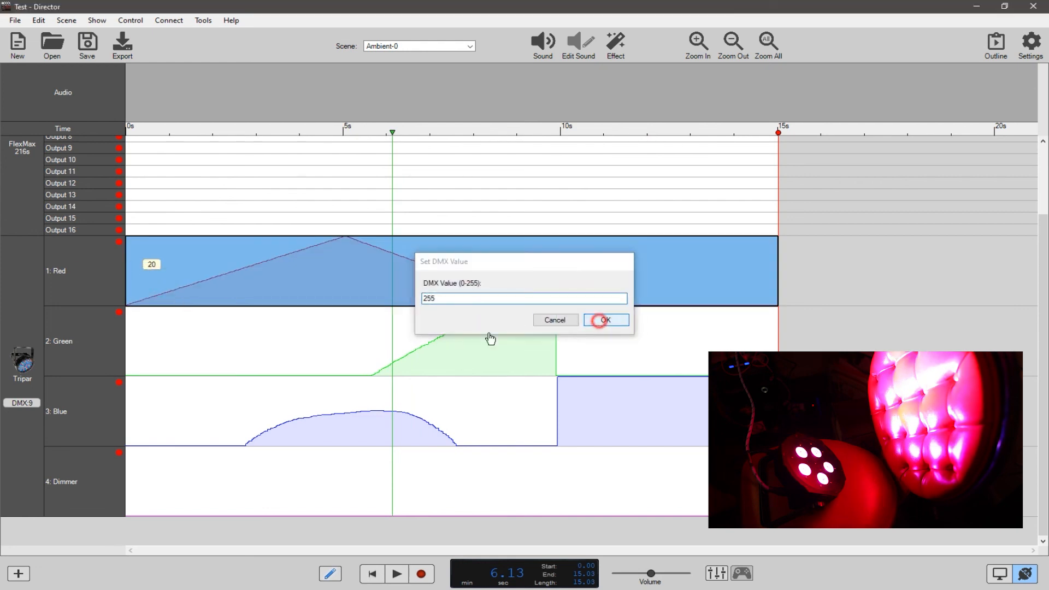
Select the entire Green channel and set its DMX value to 255.
click(171, 344)
right_click(174, 343)
click(190, 352)
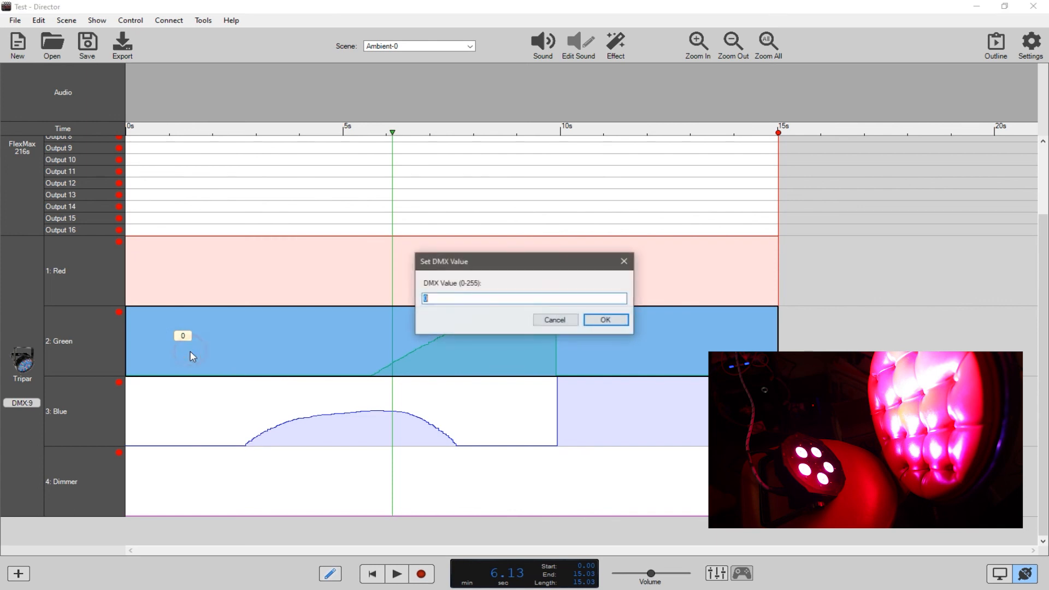
key(Return)
Select the entire Blue channel and set its DMX value to 255.
click(95, 413)
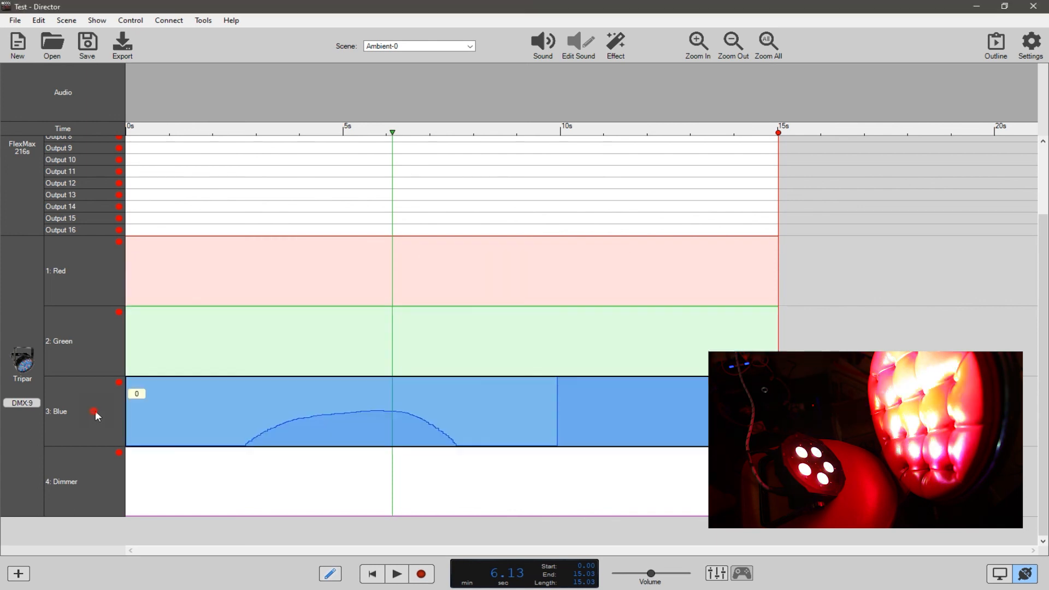
right_click(195, 422)
click(206, 428)
text(255)
key(Return)
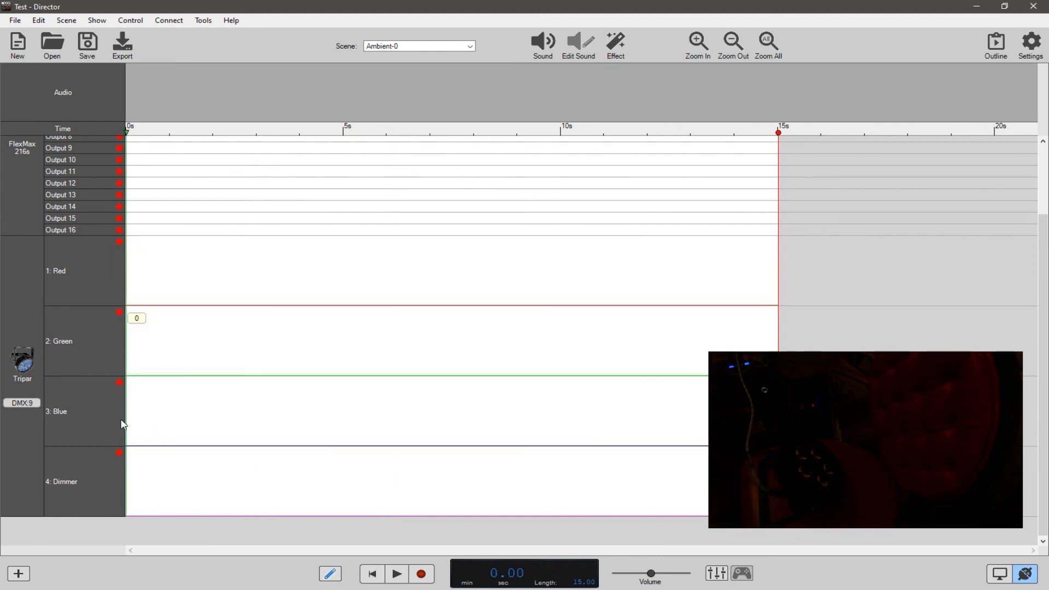
Select the entire Dimmer channel and set its DMX value to 255.
click(101, 480)
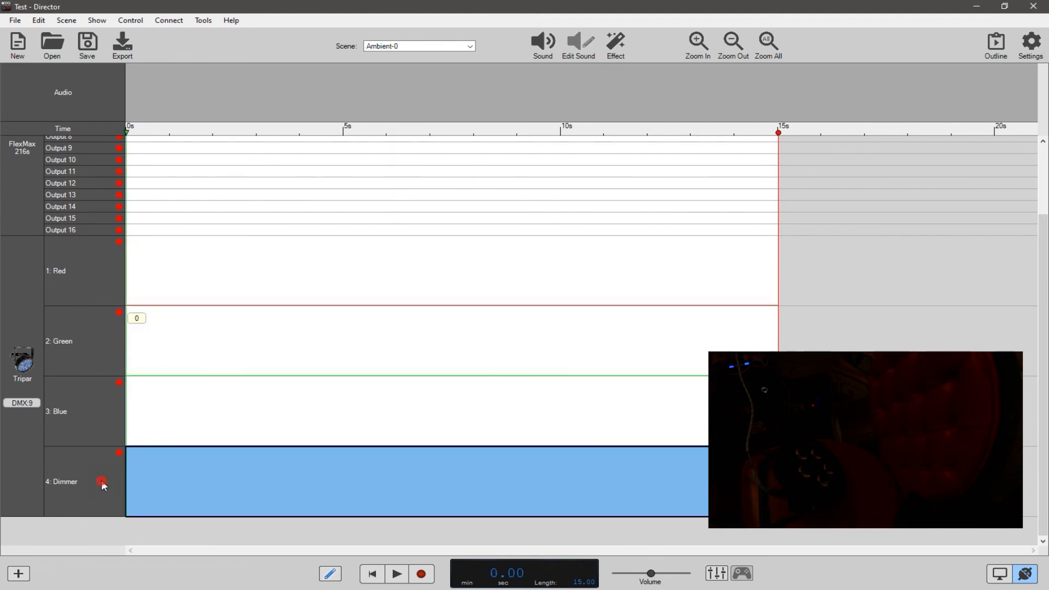
right_click(164, 474)
click(189, 459)
text(52)
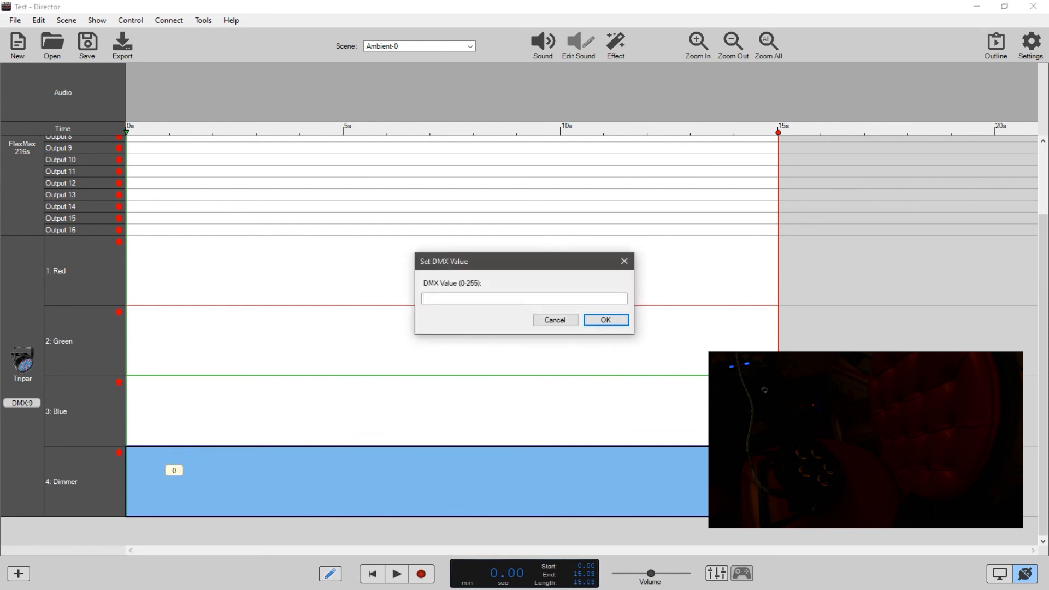
key(Return)
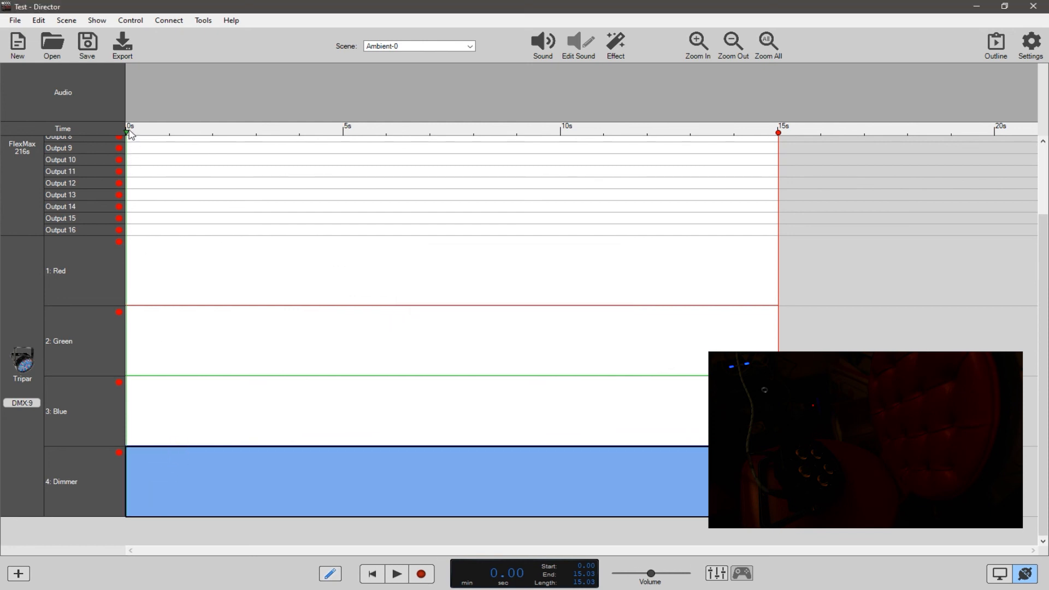
Deselect the Dimmer channel, draw a Red rise from about 1.2 seconds to 255 at about 2.7 seconds, and scrub the playhead to 2.70 seconds.
drag(132, 135, 169, 136)
click(167, 159)
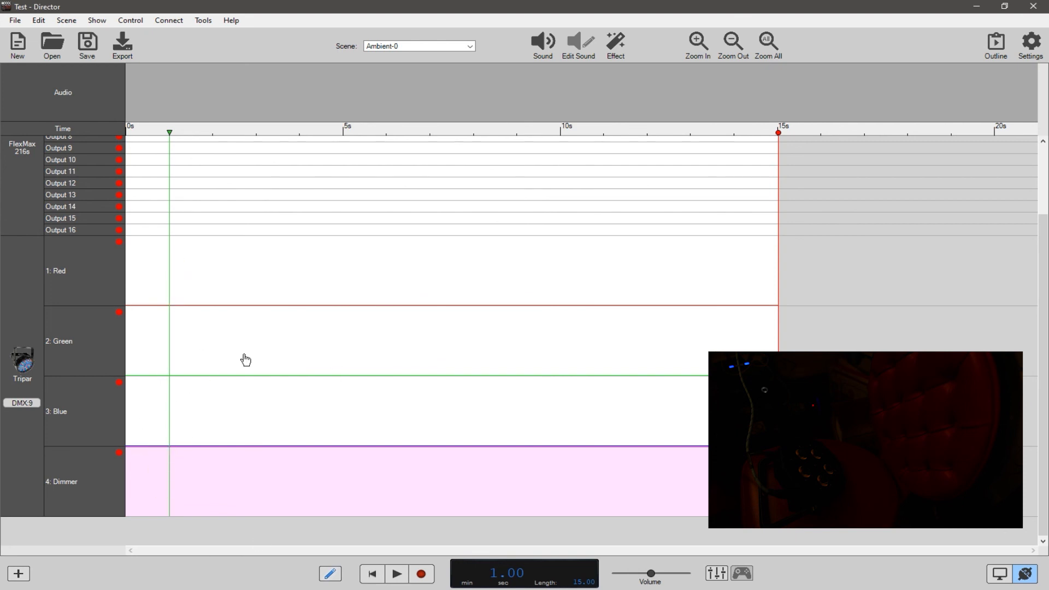
drag(182, 310, 252, 236)
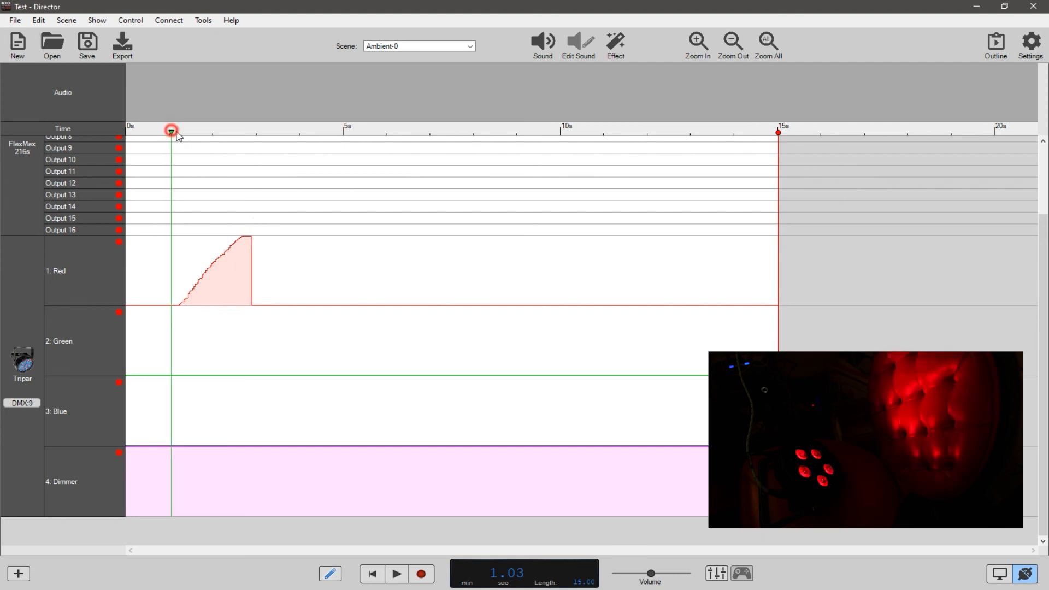
drag(169, 132, 245, 140)
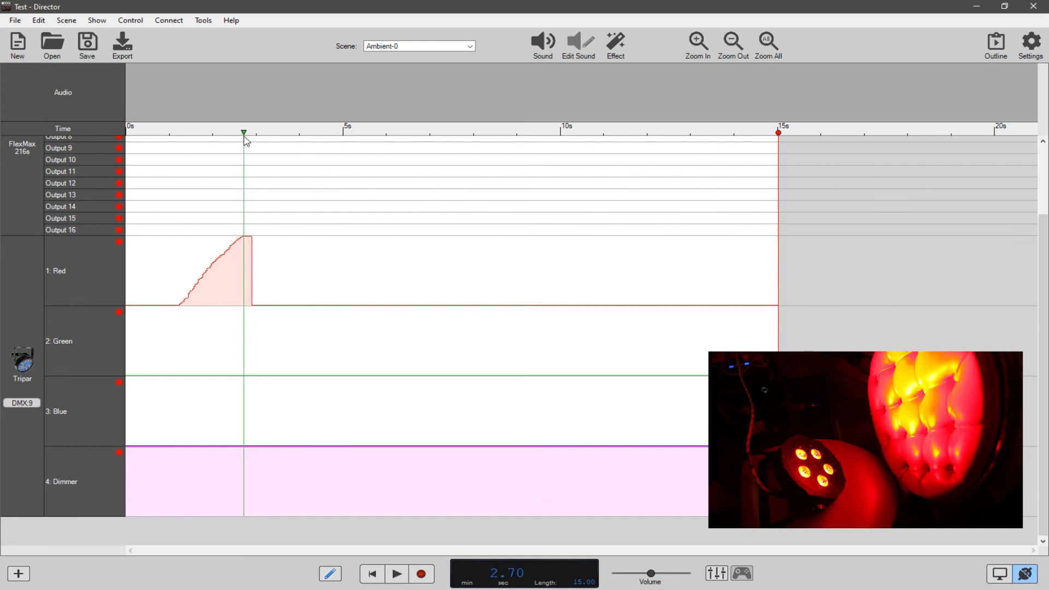
right_click(100, 280)
click(99, 269)
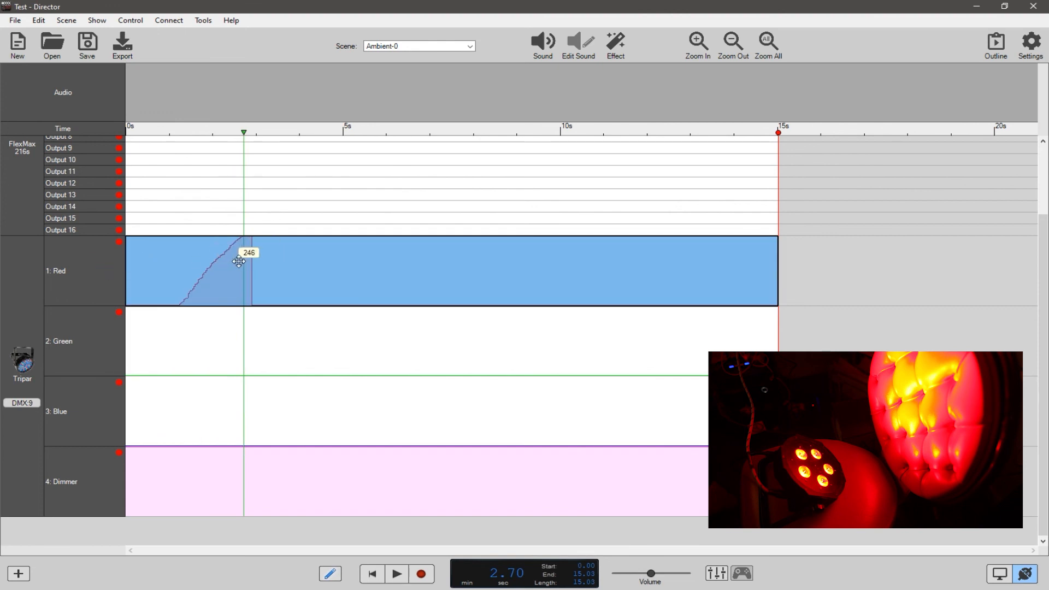
key(Escape)
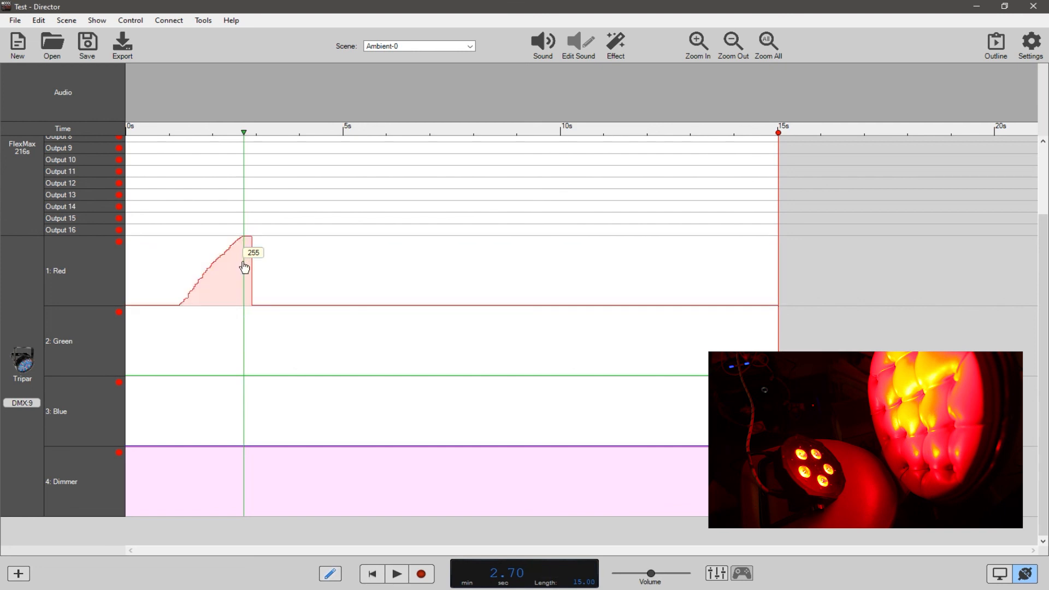
key(Escape)
Select the Red channel from about 2.66 to 9.13 seconds and set its DMX value to 255.
drag(242, 261, 521, 259)
right_click(290, 264)
click(311, 269)
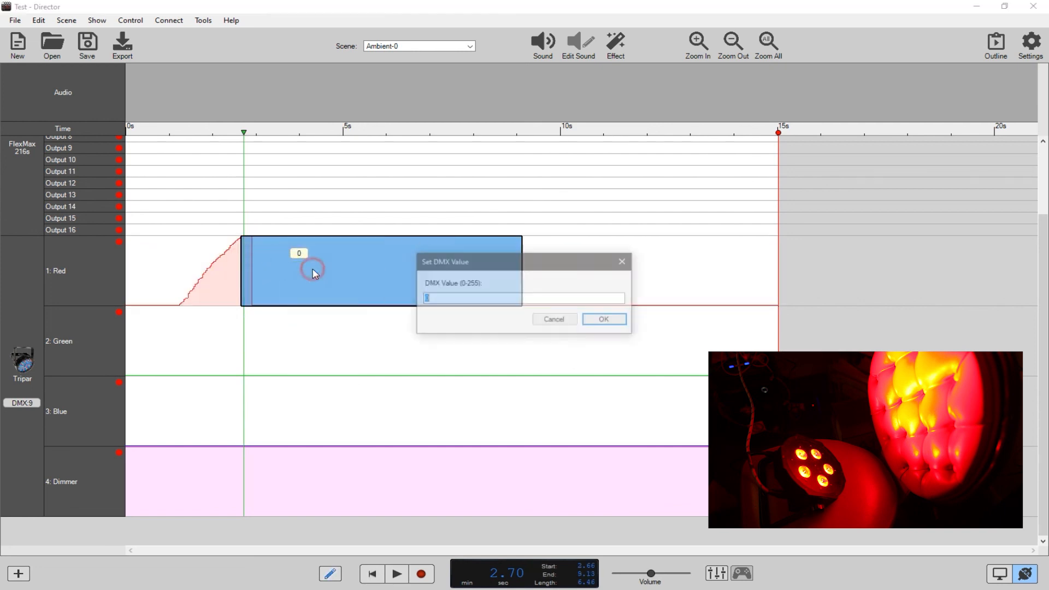
text(255)
key(Return)
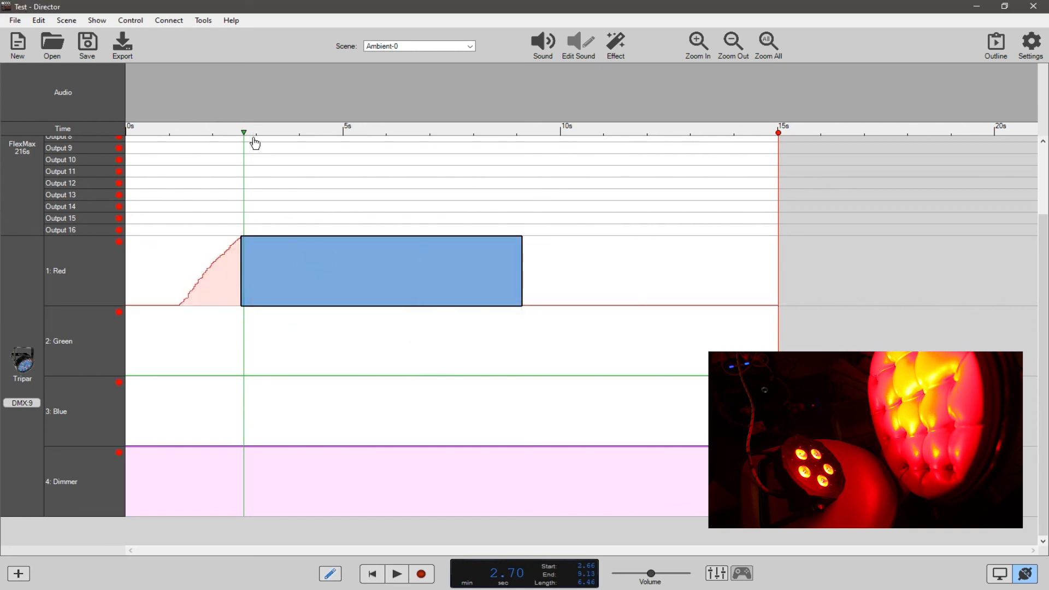
Scrub the playhead to 3.76 seconds and draw a Dimmer fade from about 3.3 seconds to 0 at about 6.4 seconds, held until about 11.4 seconds.
drag(244, 134, 290, 156)
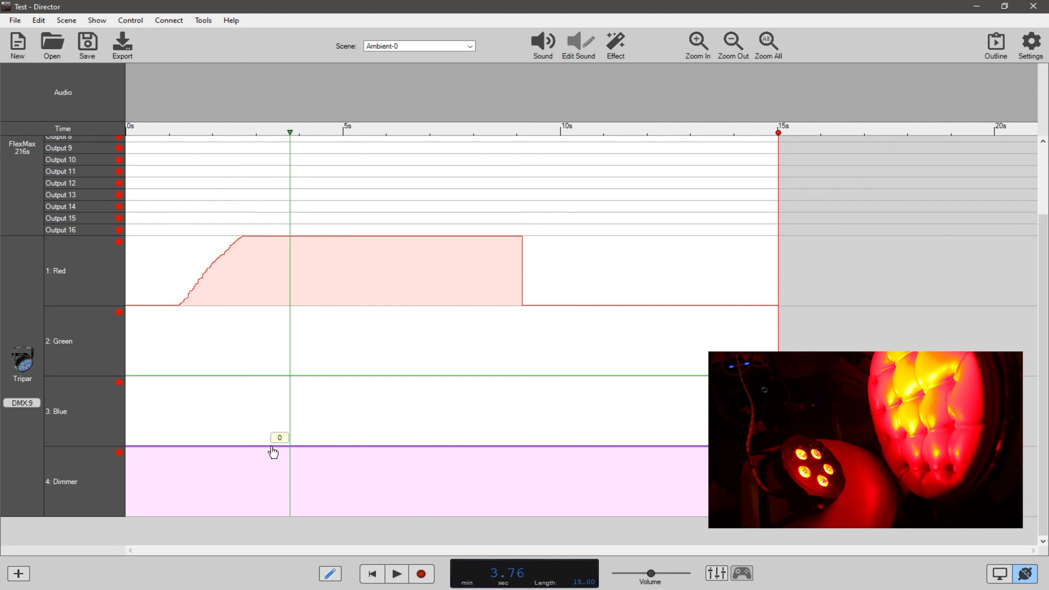
mouse_move(270, 448)
mouse_down()
mouse_move(426, 533)
mouse_move(621, 540)
mouse_up()
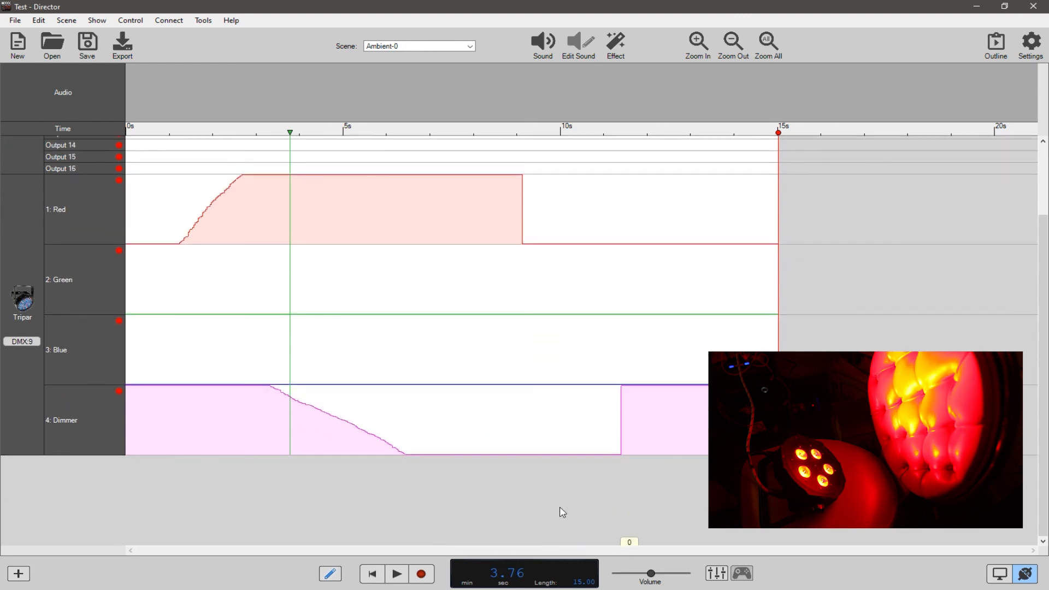
Scrub the playhead through the Dimmer fade to 8.16 seconds to preview the light's output.
scroll(1031, 401, up, 3)
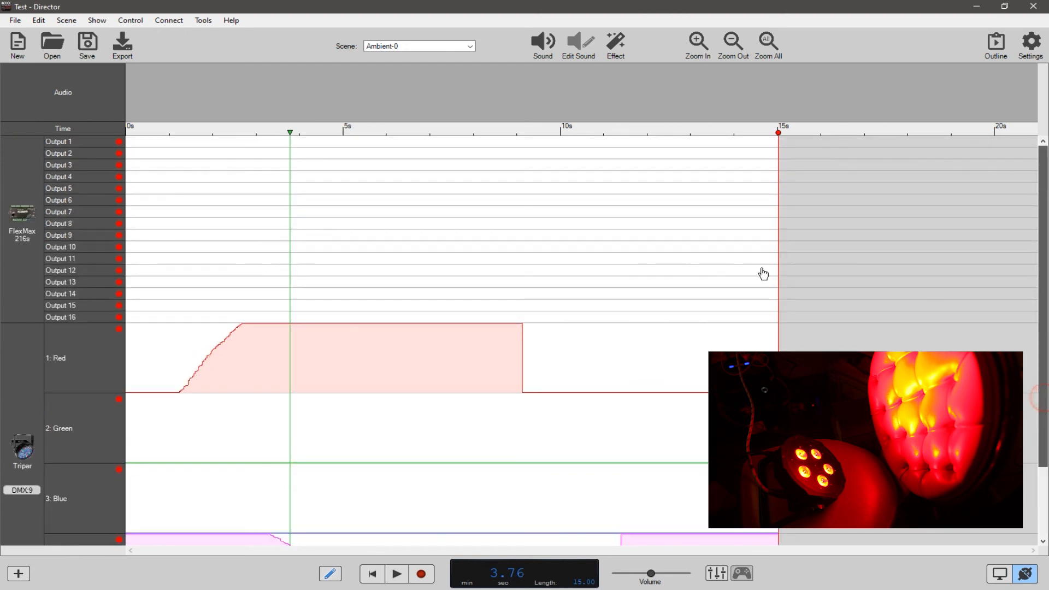
click(290, 135)
drag(222, 145, 481, 181)
scroll(1045, 260, down, 5)
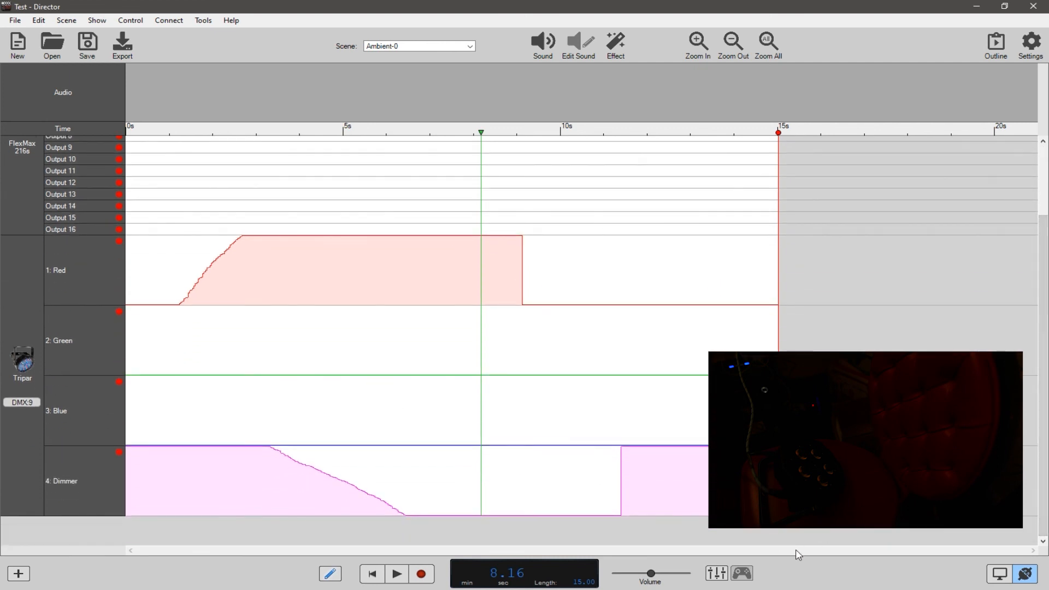
Check the DMX channel tables in the Acrobat manual, return to Director, and scrub the playhead to 11.56 seconds and back to 1.33 seconds.
key(alt+Tab)
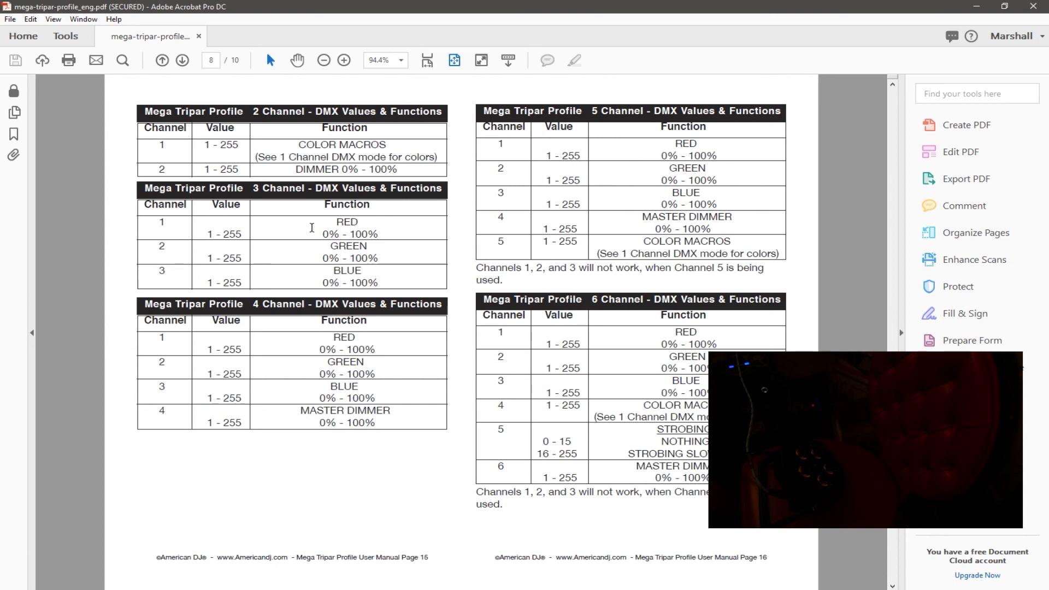
key(alt+Tab)
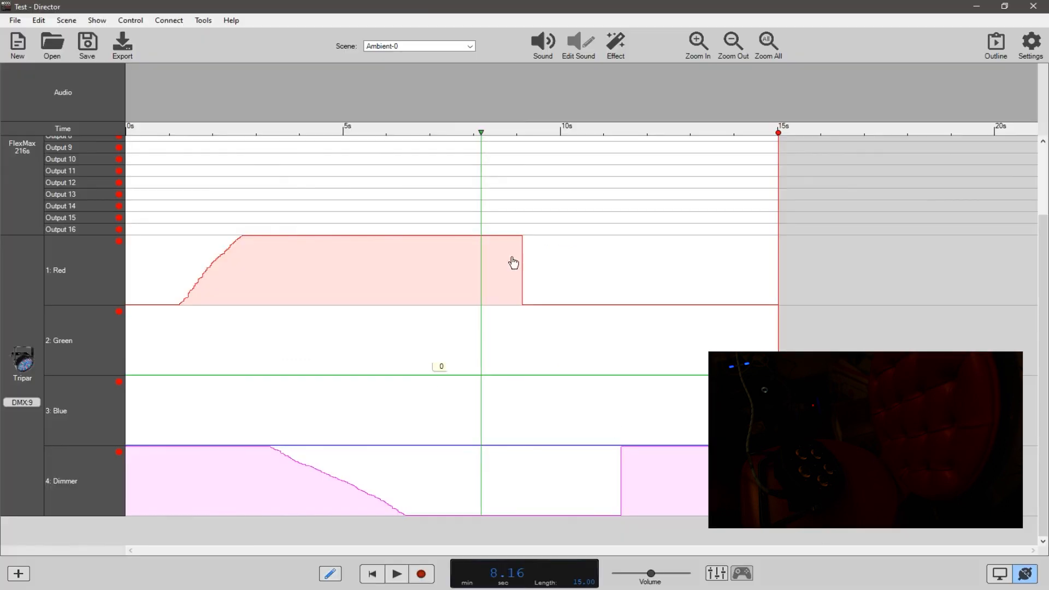
drag(483, 135, 630, 201)
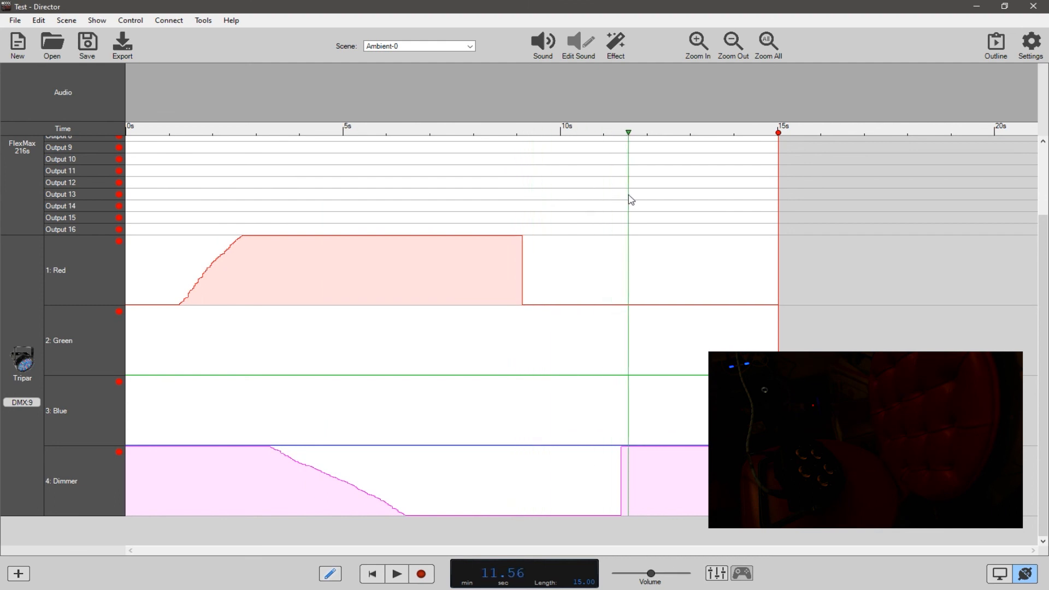
drag(538, 203, 184, 222)
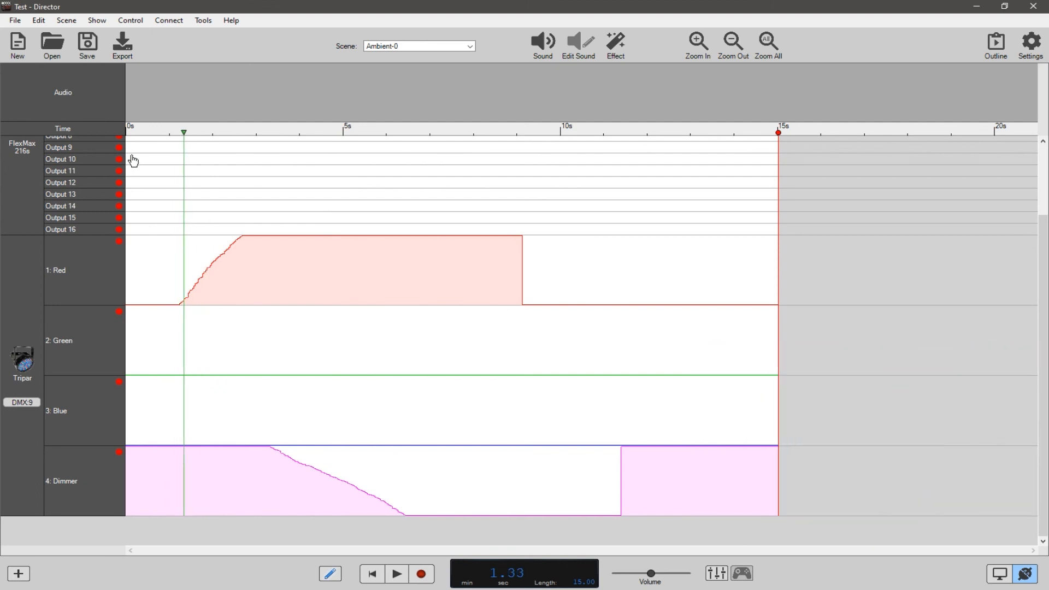
Insert an American DJ Fog Fury Jett 3000 as a DMX fixture ahead of the Tripar.
right_click(20, 362)
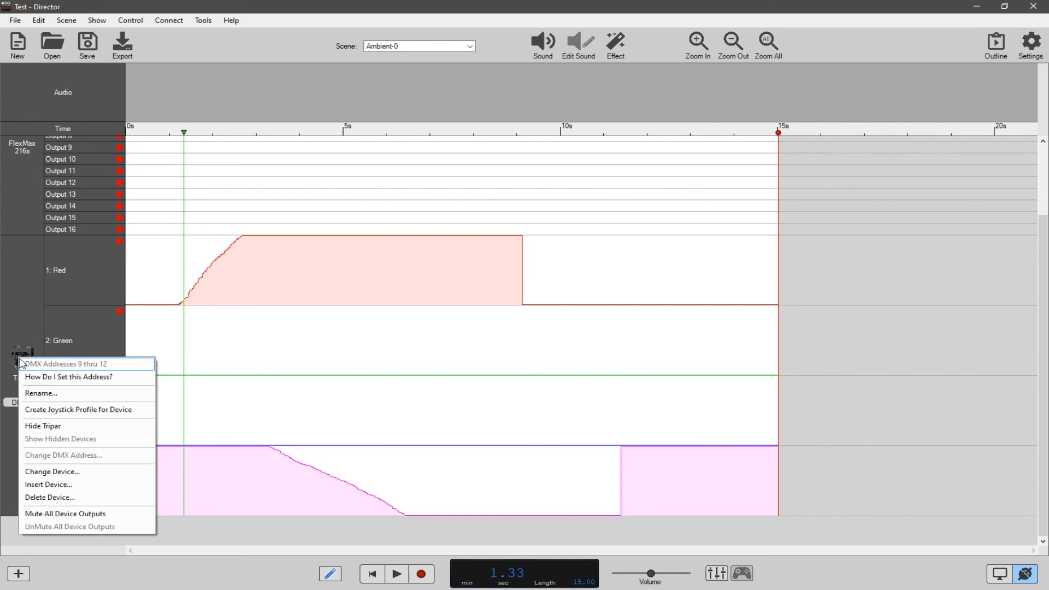
click(36, 484)
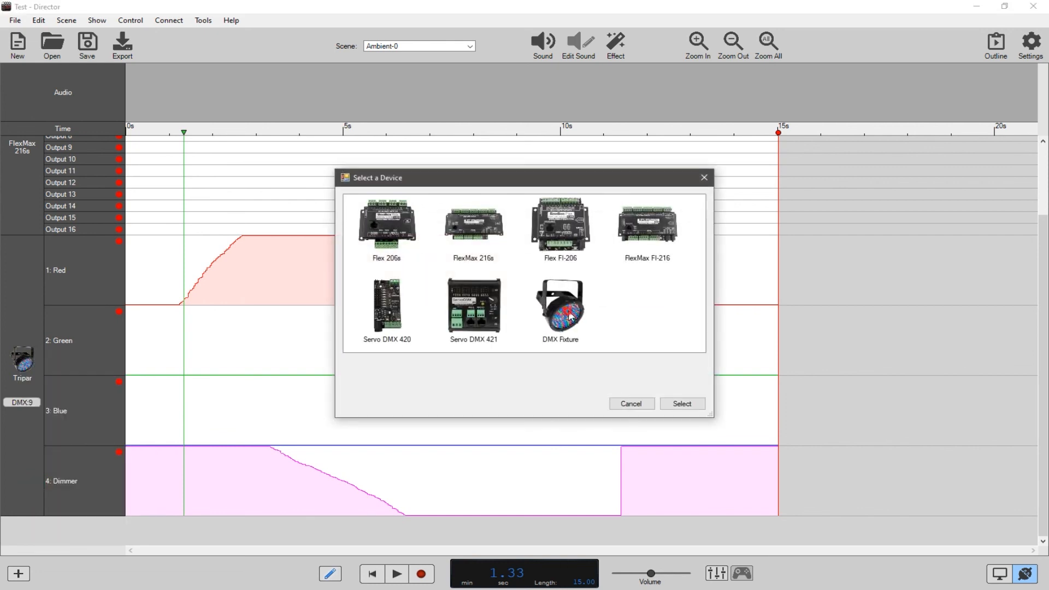
double_click(570, 316)
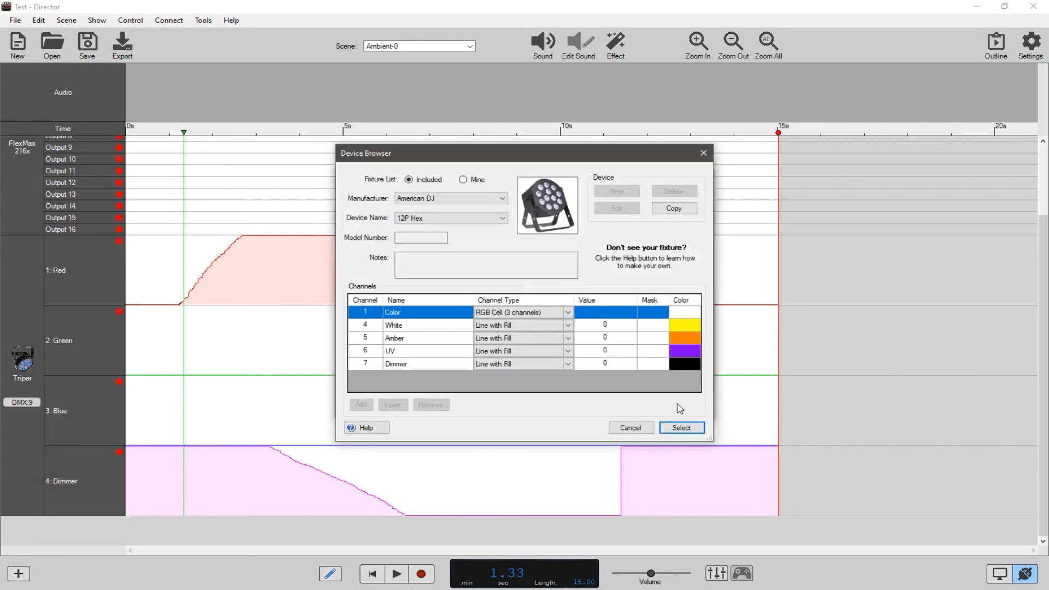
click(503, 199)
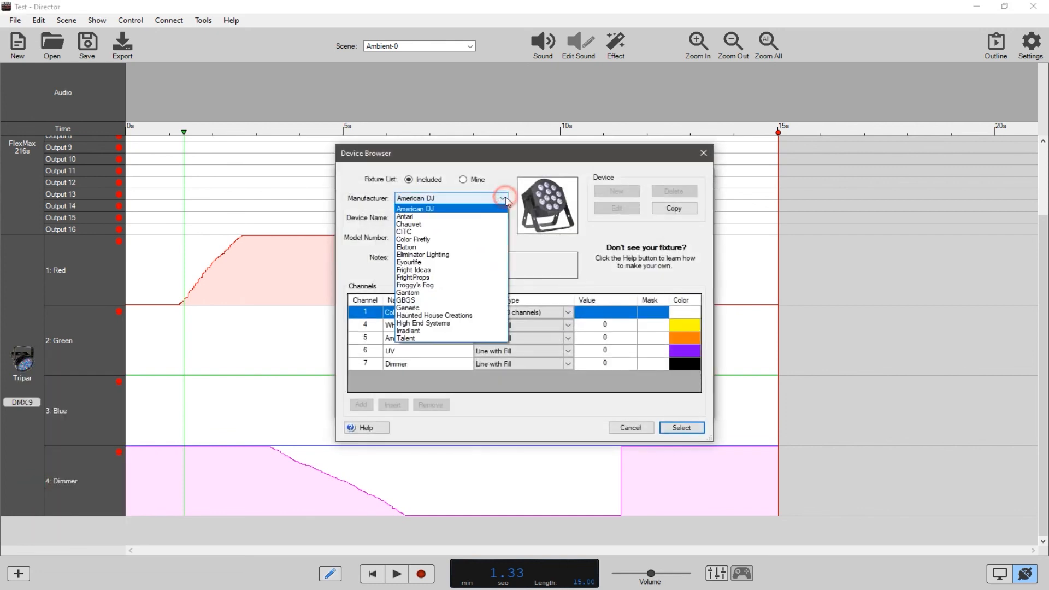
click(429, 209)
click(429, 218)
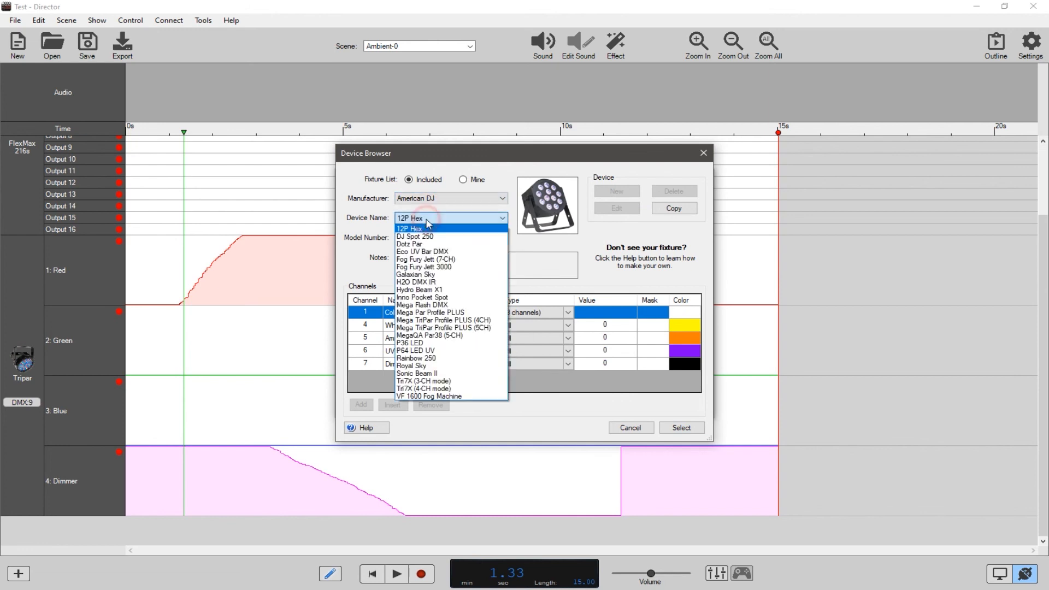
click(421, 267)
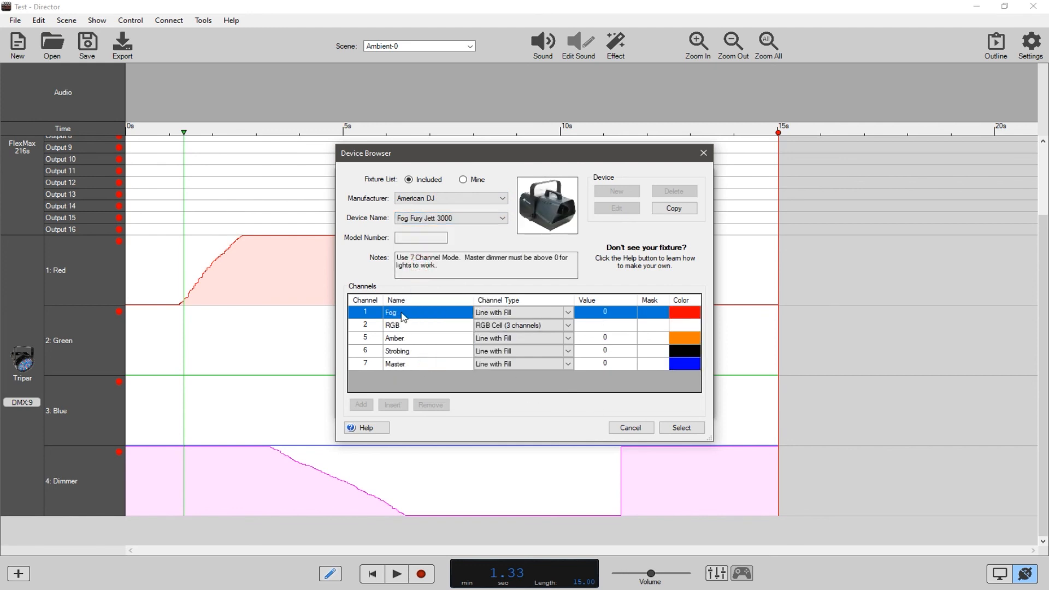
click(680, 427)
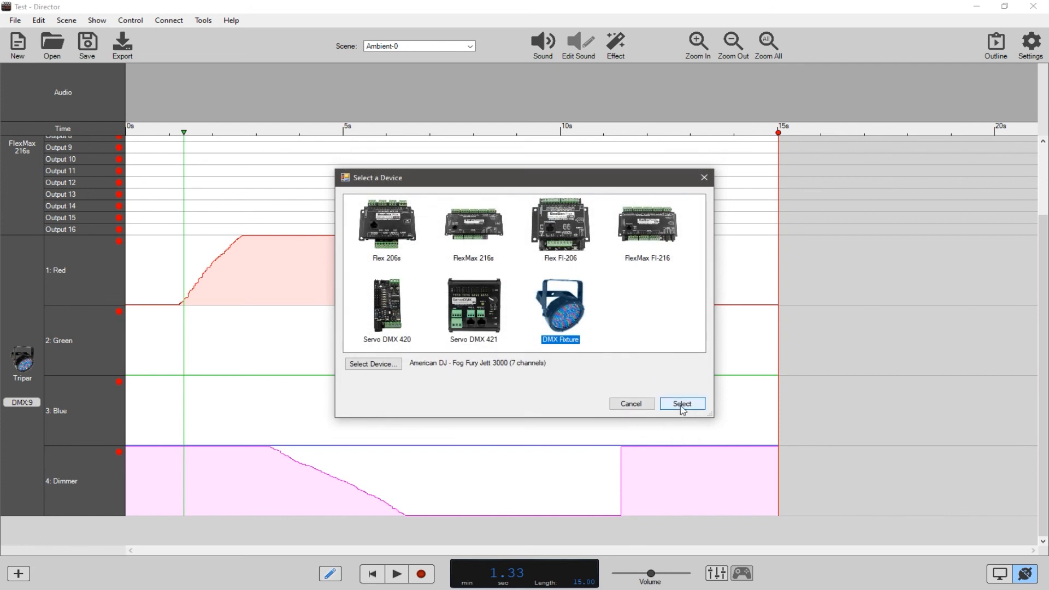
click(678, 405)
Examine the channels and starting DMX addresses of the Fog Fury Jett 3000 and the Tripar.
scroll(34, 435, down, 10)
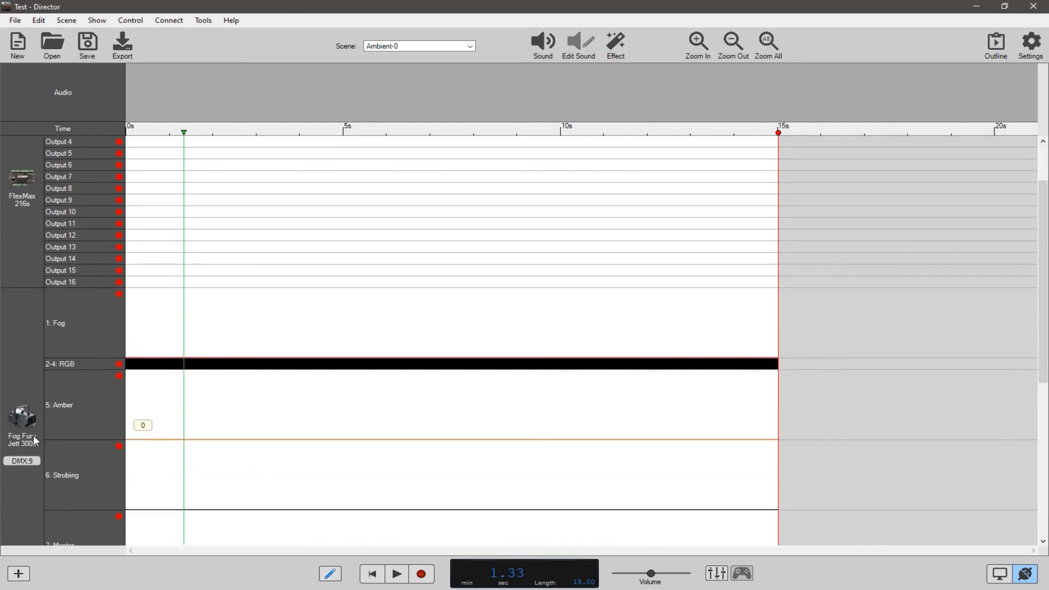
scroll(34, 434, up, 5)
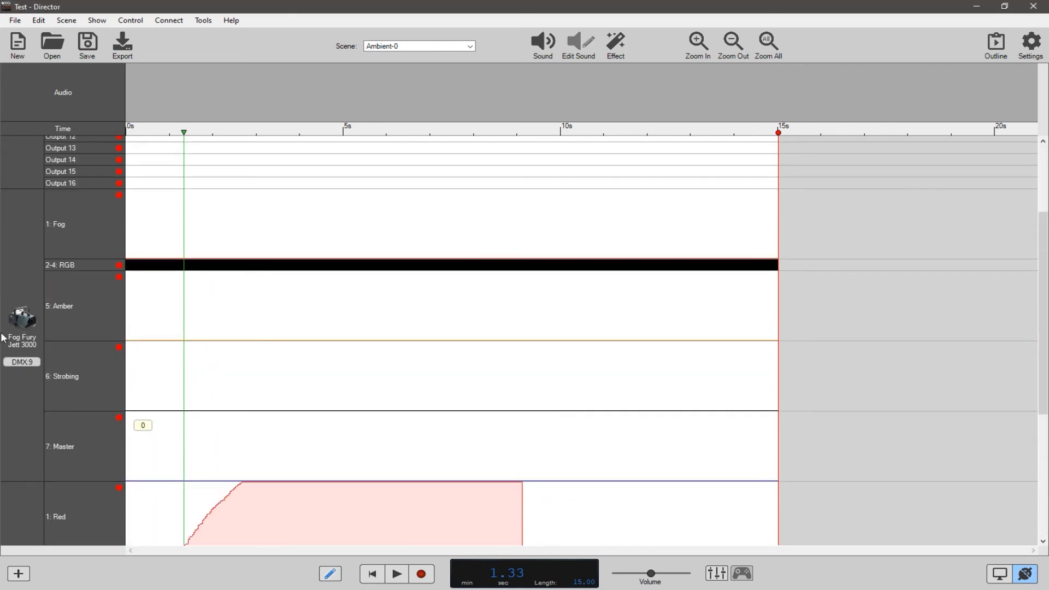
scroll(14, 366, down, 4)
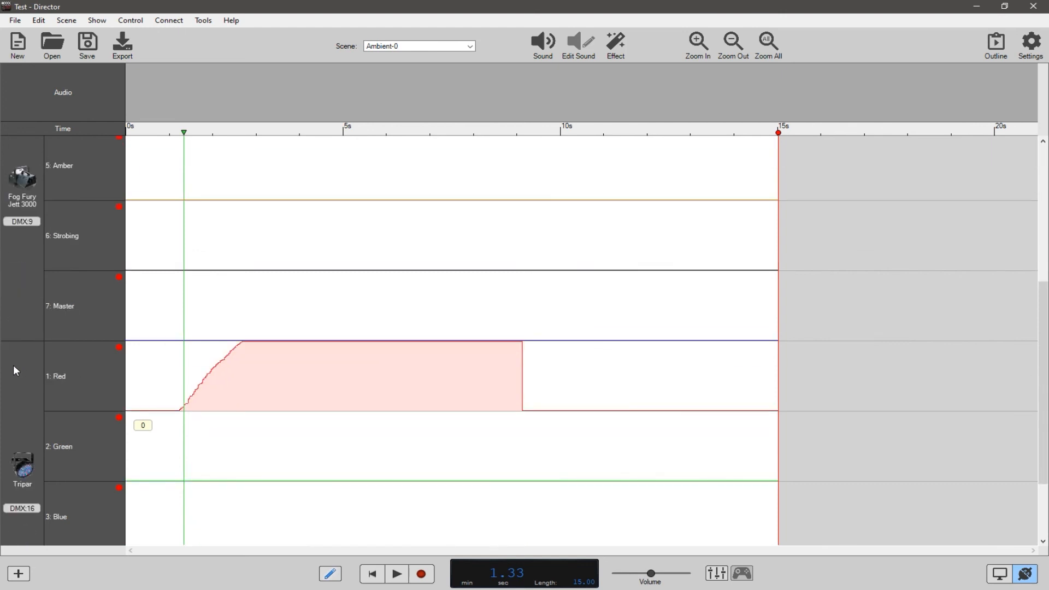
scroll(27, 327, up, 1)
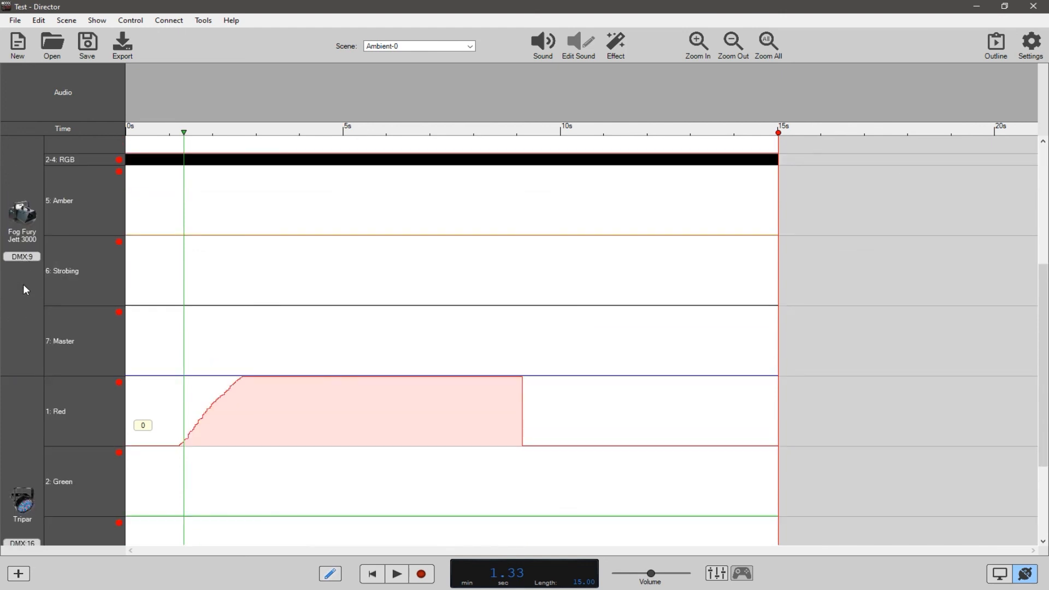
scroll(23, 284, down, 2)
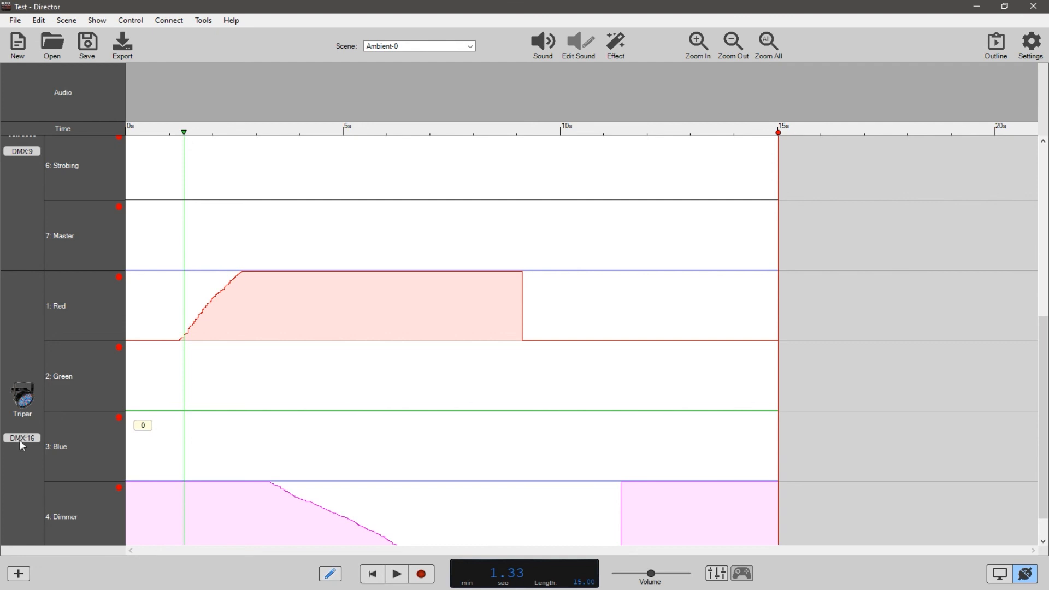
scroll(20, 441, down, 1)
scroll(20, 441, up, 1)
scroll(20, 441, down, 1)
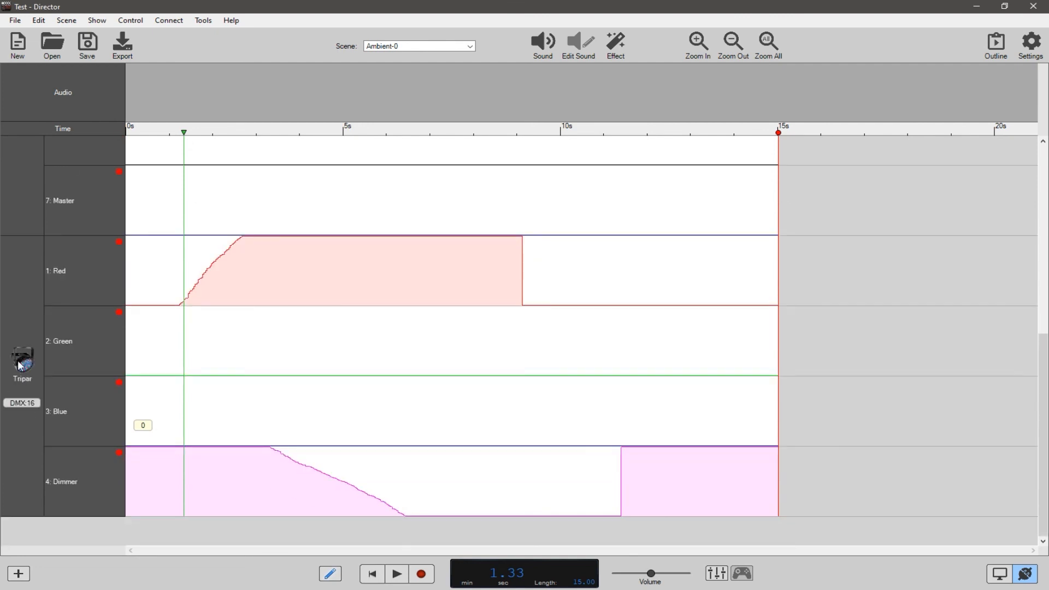
scroll(16, 426, up, 3)
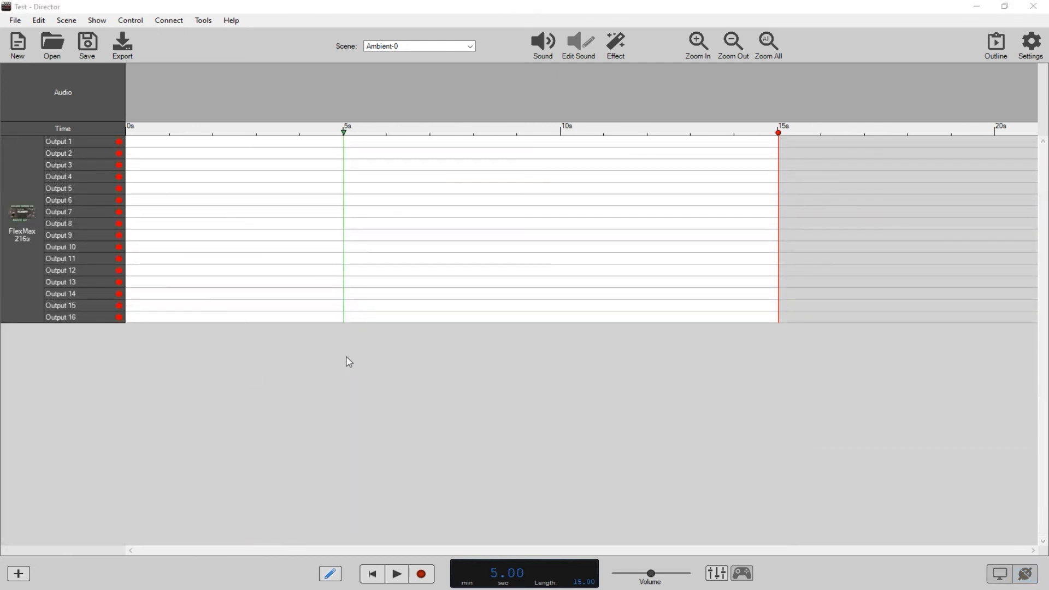
Change the FlexMax 216s controller to a PicoDMX.
right_click(16, 217)
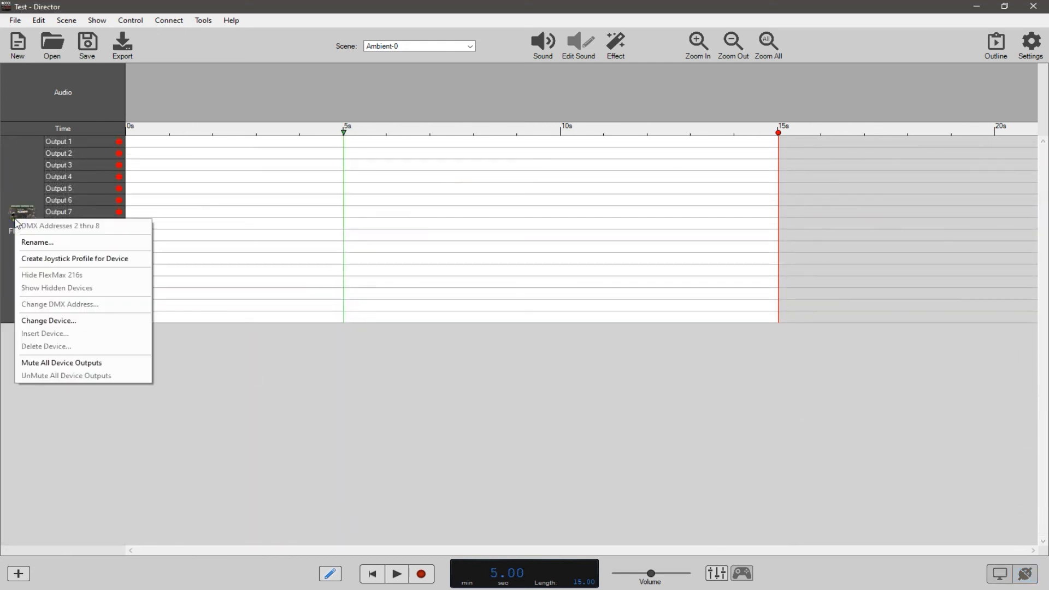
click(53, 322)
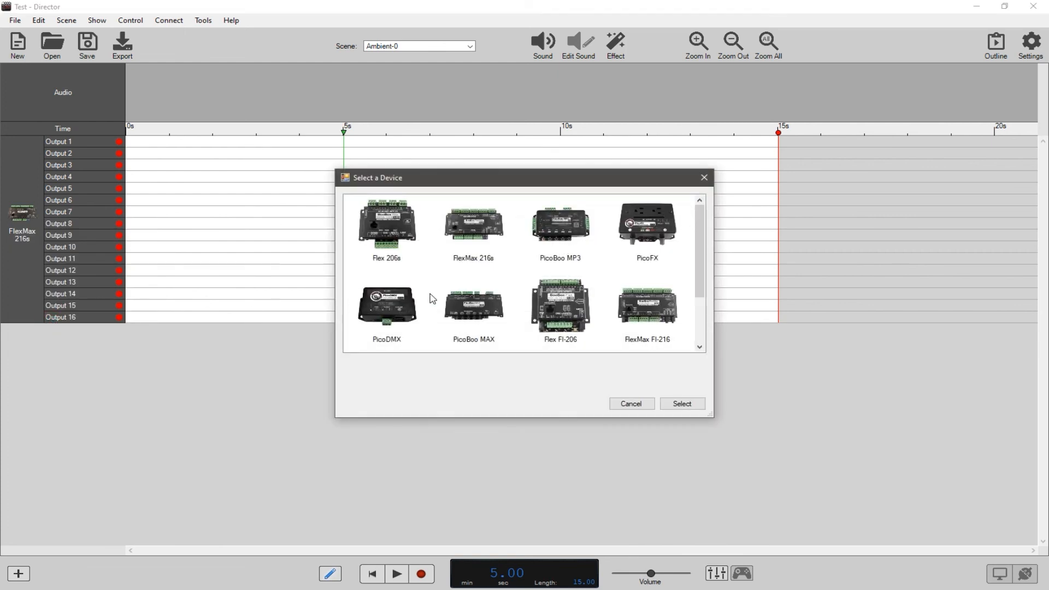
click(389, 306)
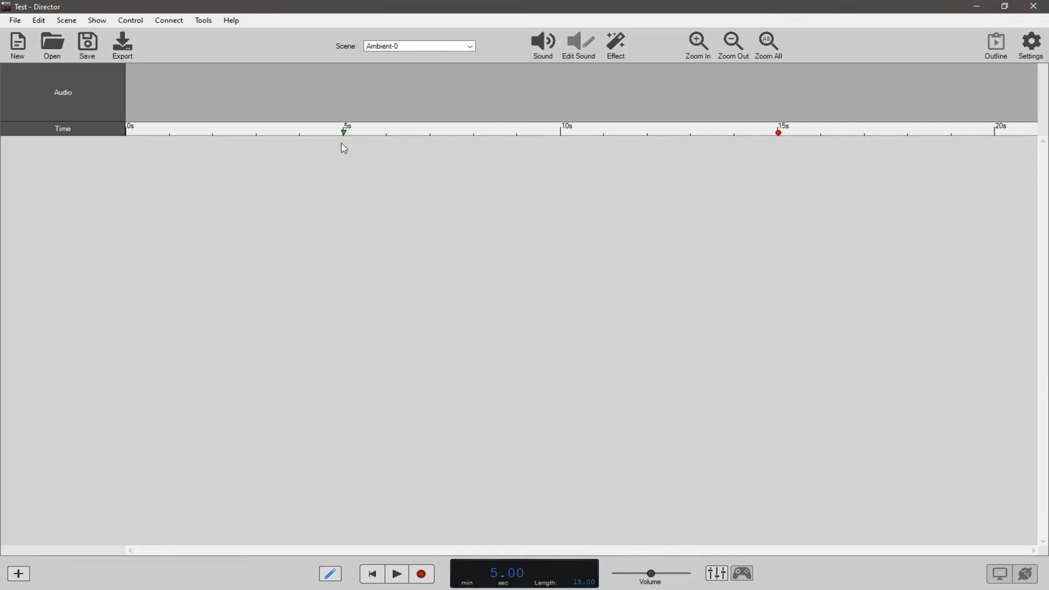
Try to move the scene's end marker and the playhead on the timeline with no fixtures added.
drag(776, 133, 492, 133)
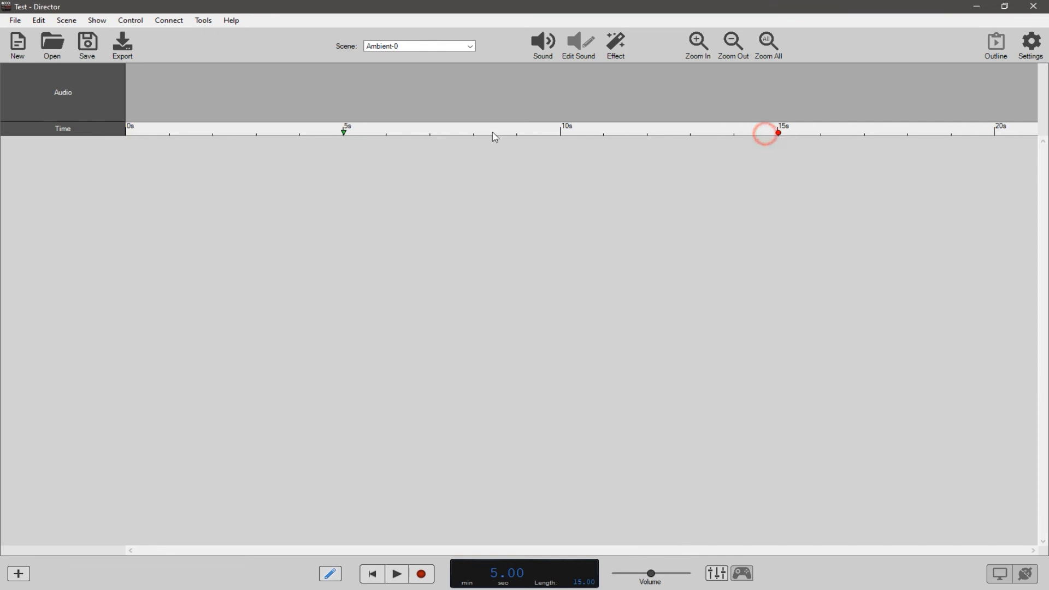
click(338, 130)
click(164, 131)
click(411, 128)
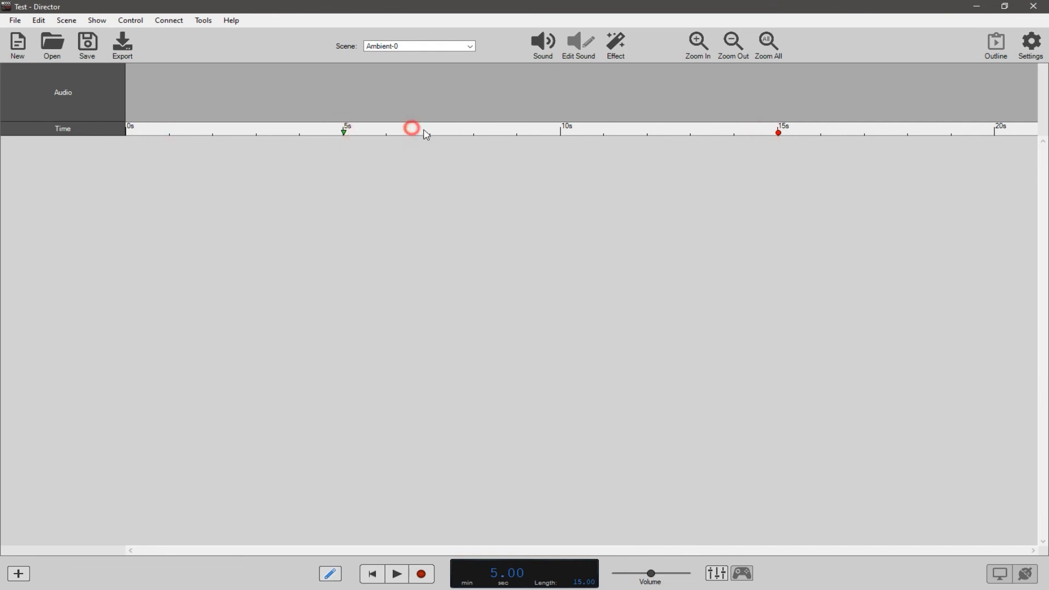
click(524, 134)
Add an American DJ 12P Hex as a DMX fixture and scrub the playhead to 8.56 seconds.
click(87, 21)
click(110, 33)
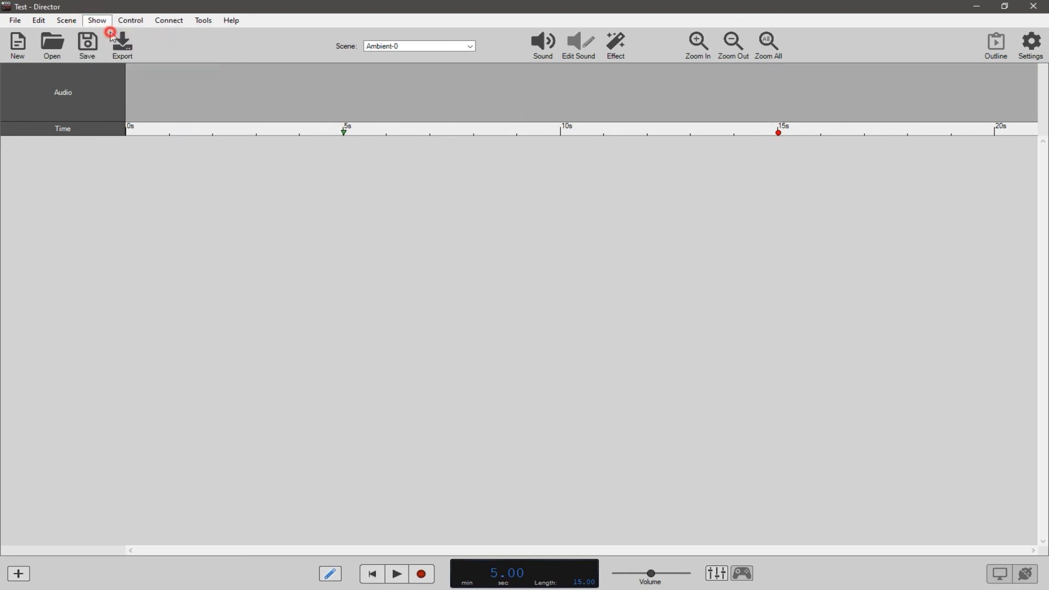
double_click(573, 310)
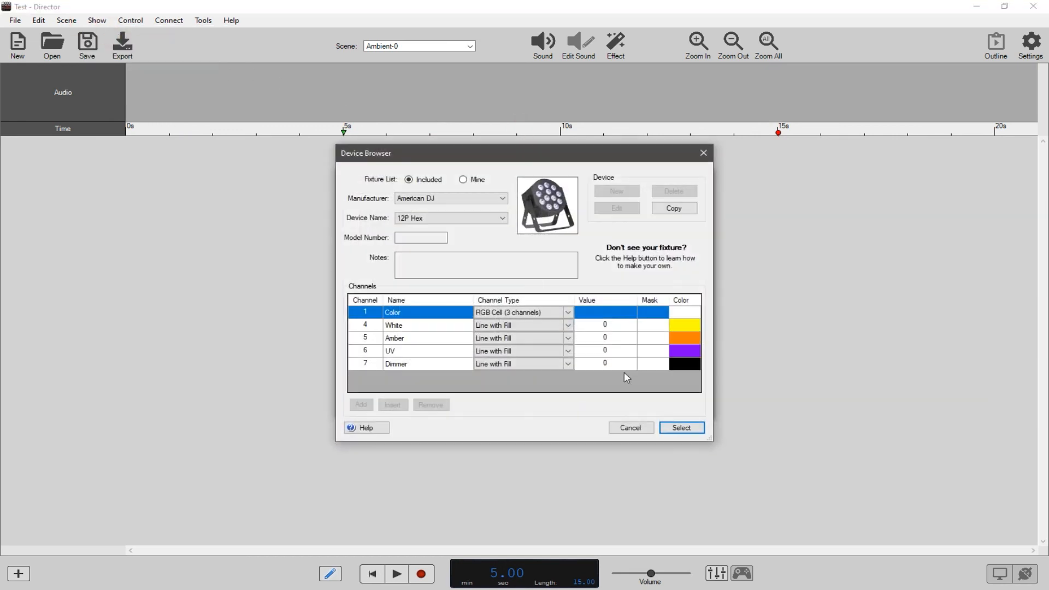
click(677, 427)
click(679, 403)
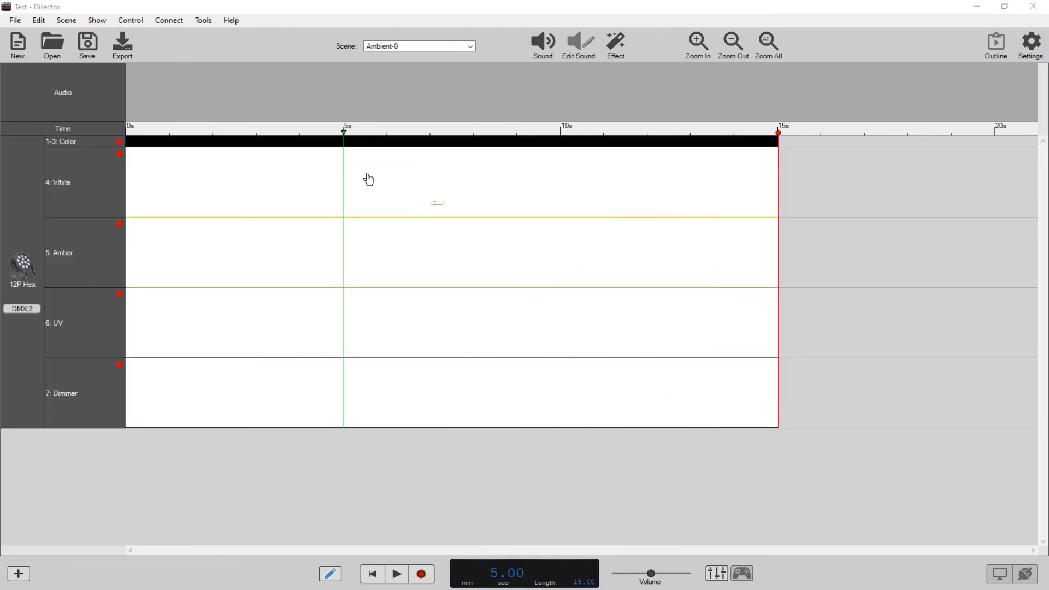
drag(312, 137, 500, 150)
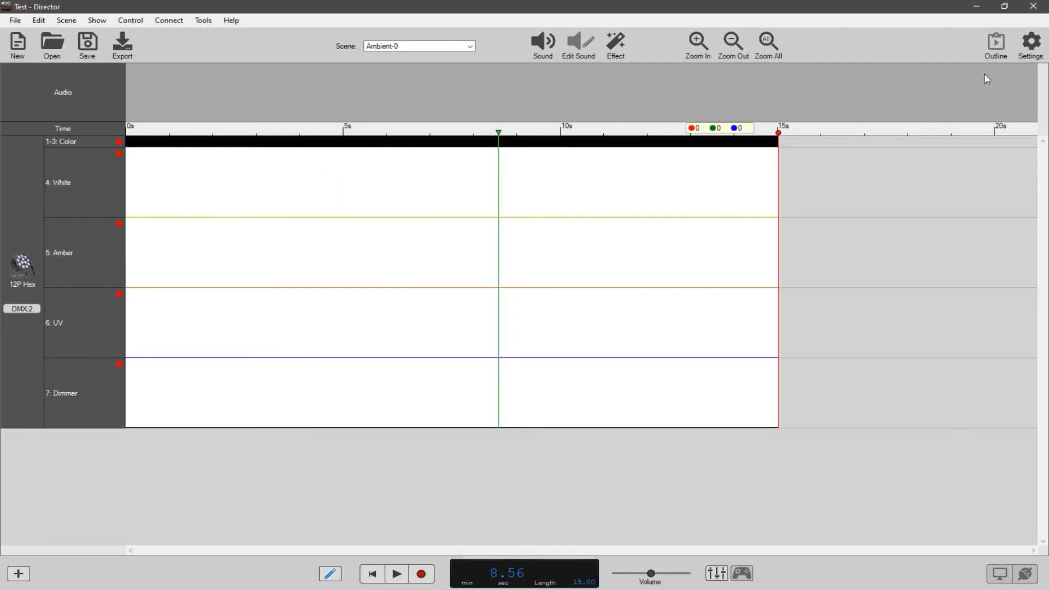
Check the scene and show settings, close them, and shorten the scene to 12.90 seconds.
click(1031, 43)
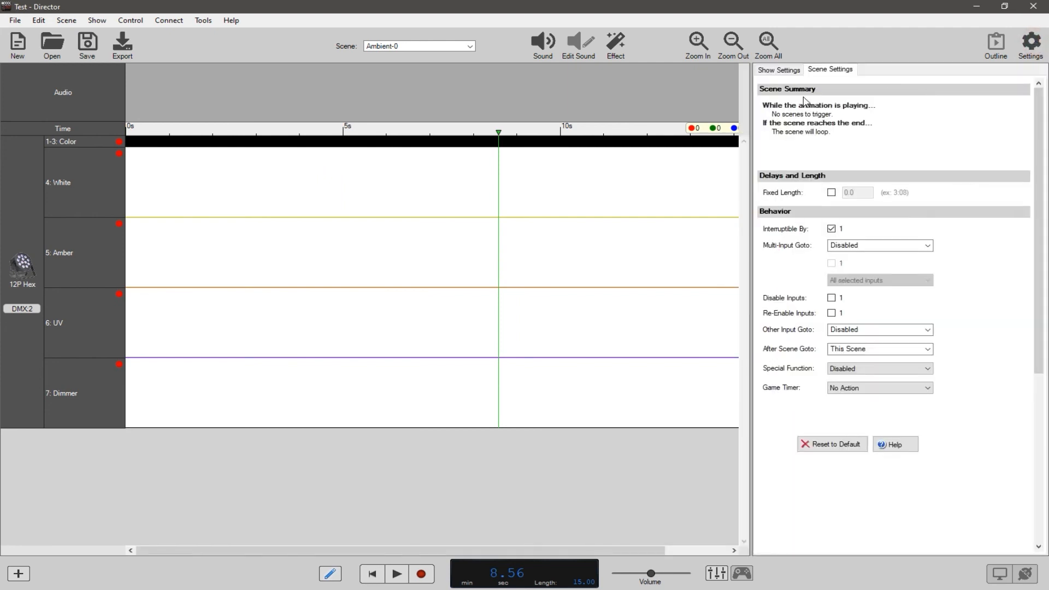
click(781, 71)
click(1030, 44)
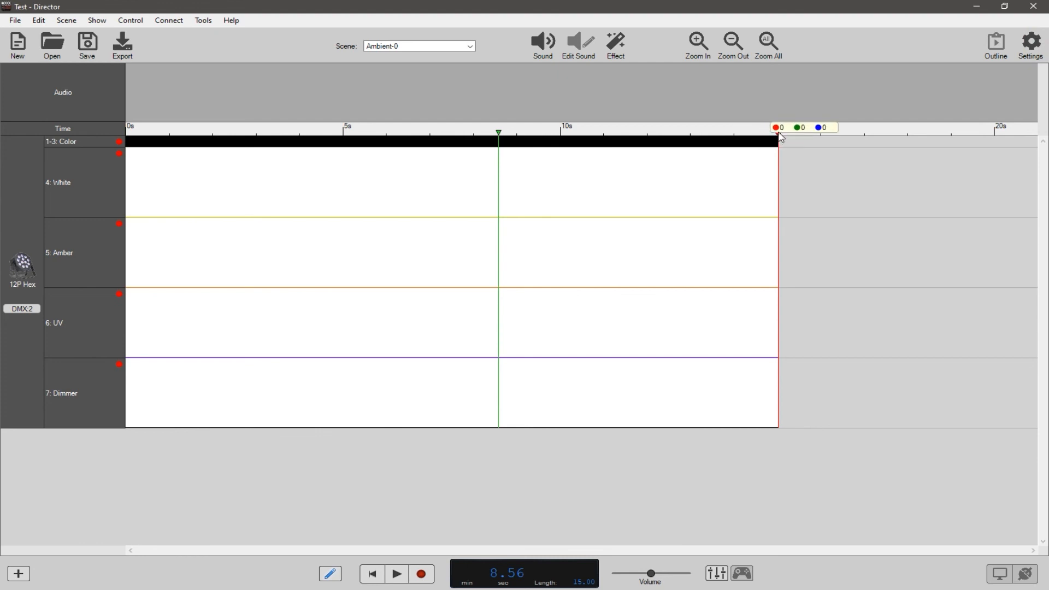
mouse_move(781, 137)
mouse_down()
mouse_move(564, 134)
mouse_move(729, 135)
mouse_move(687, 133)
mouse_up()
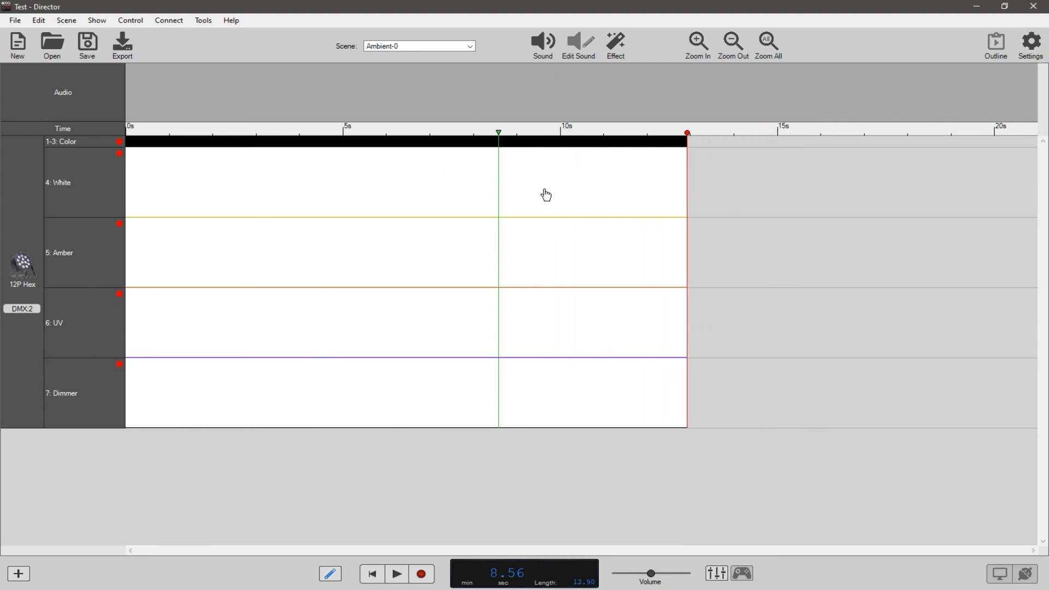